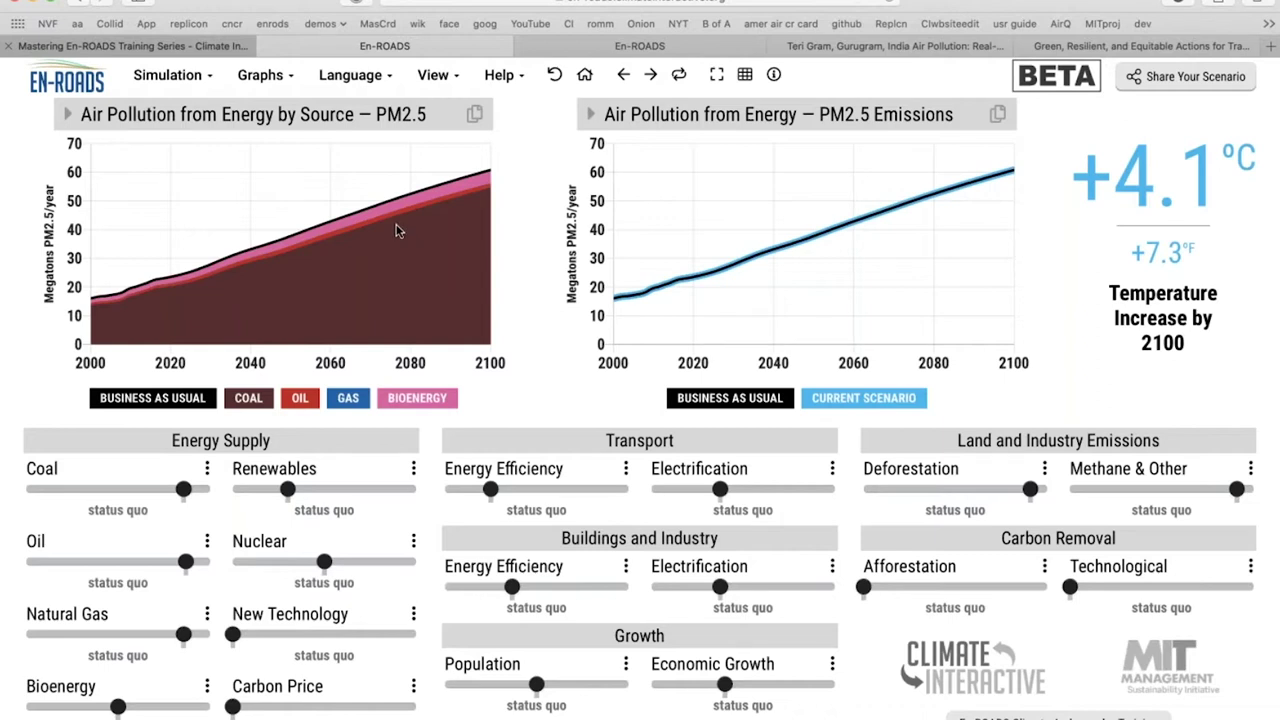
# Step: Try a higher carbon price with increased transport energy efficiency and highly subsidized renewables, and reset all policies and assumptions
pyautogui.moveTo(397, 221)
pyautogui.click(347, 706)
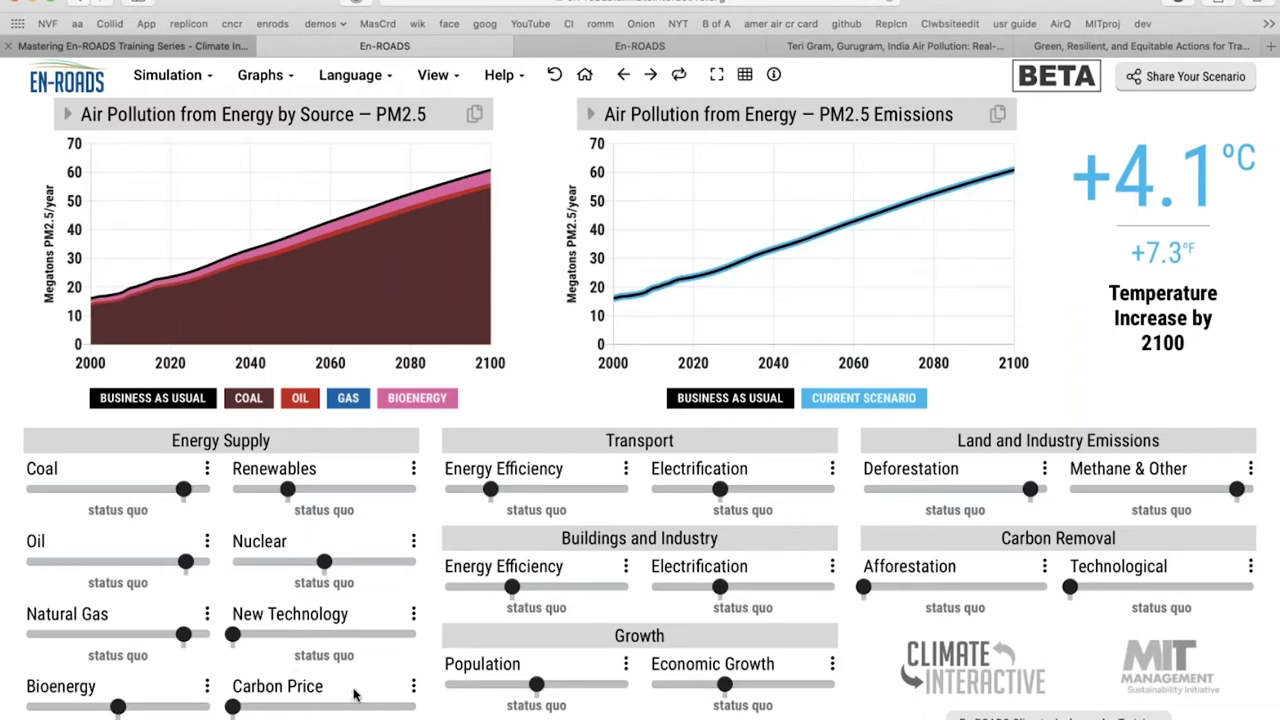
pyautogui.click(555, 488)
pyautogui.click(361, 488)
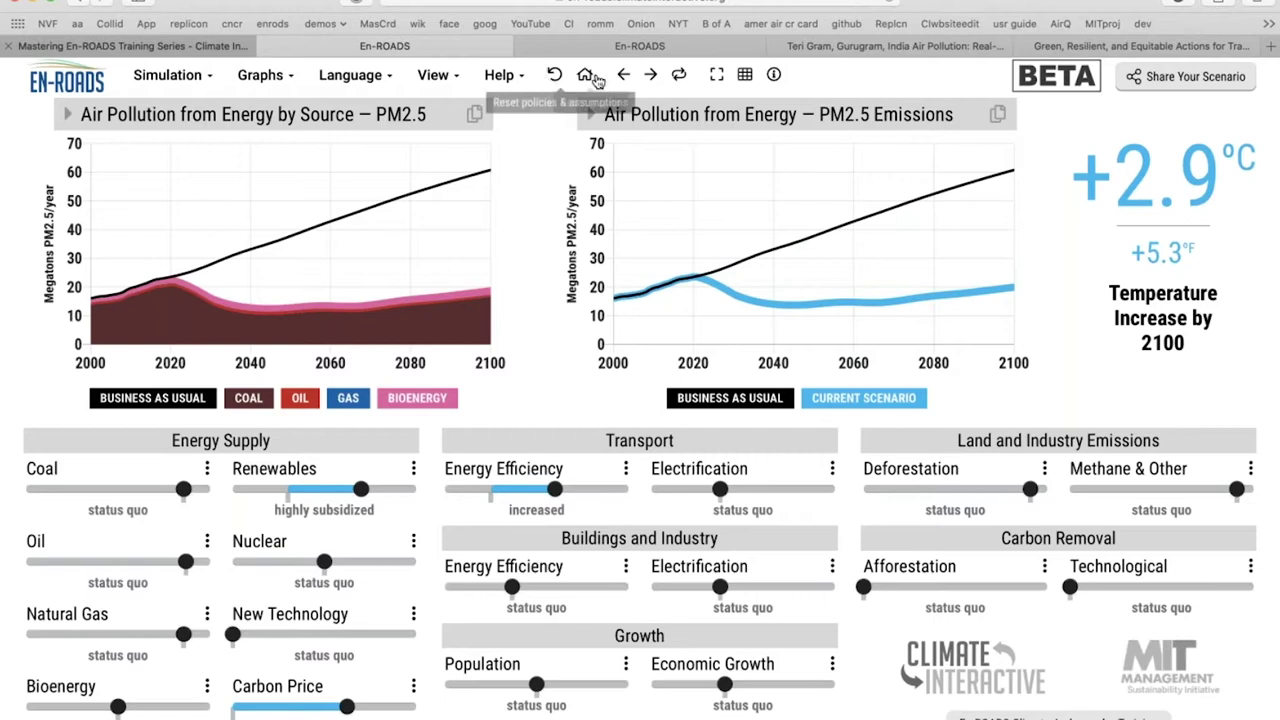
pyautogui.click(554, 75)
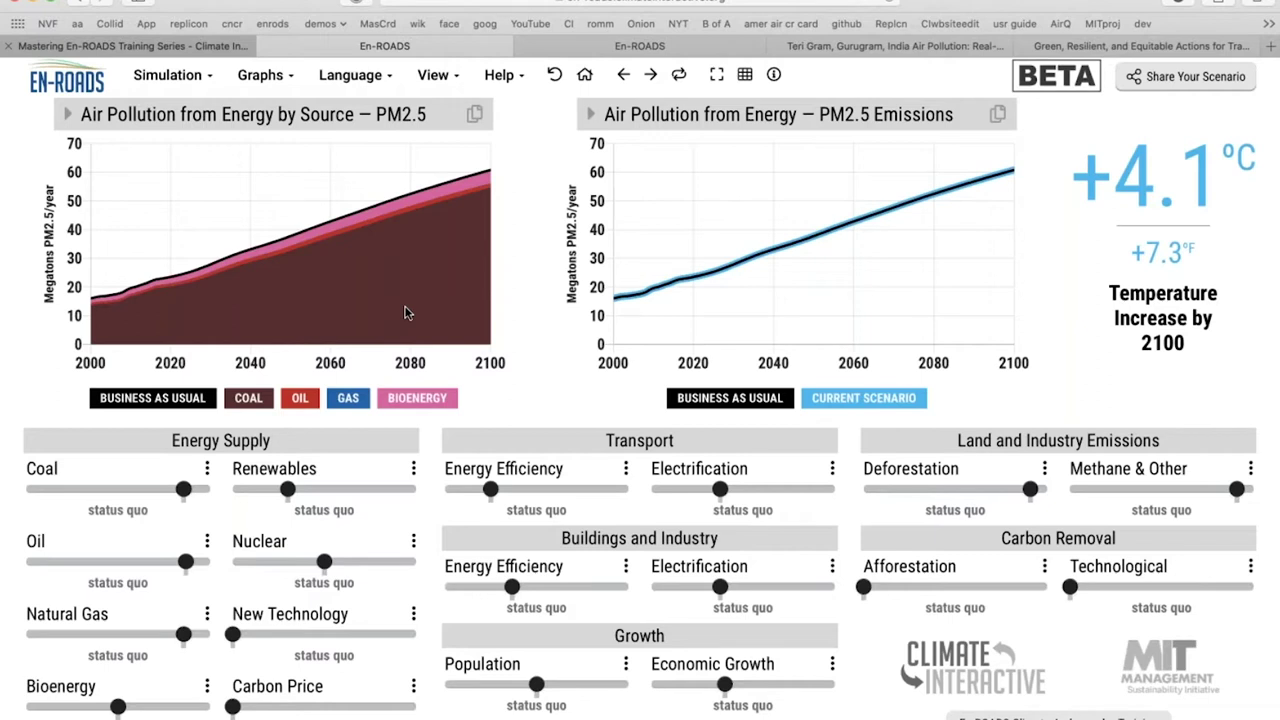
# Step: Set coal to very highly taxed and turn on the option to stop building new coal infrastructure
pyautogui.click(74, 494)
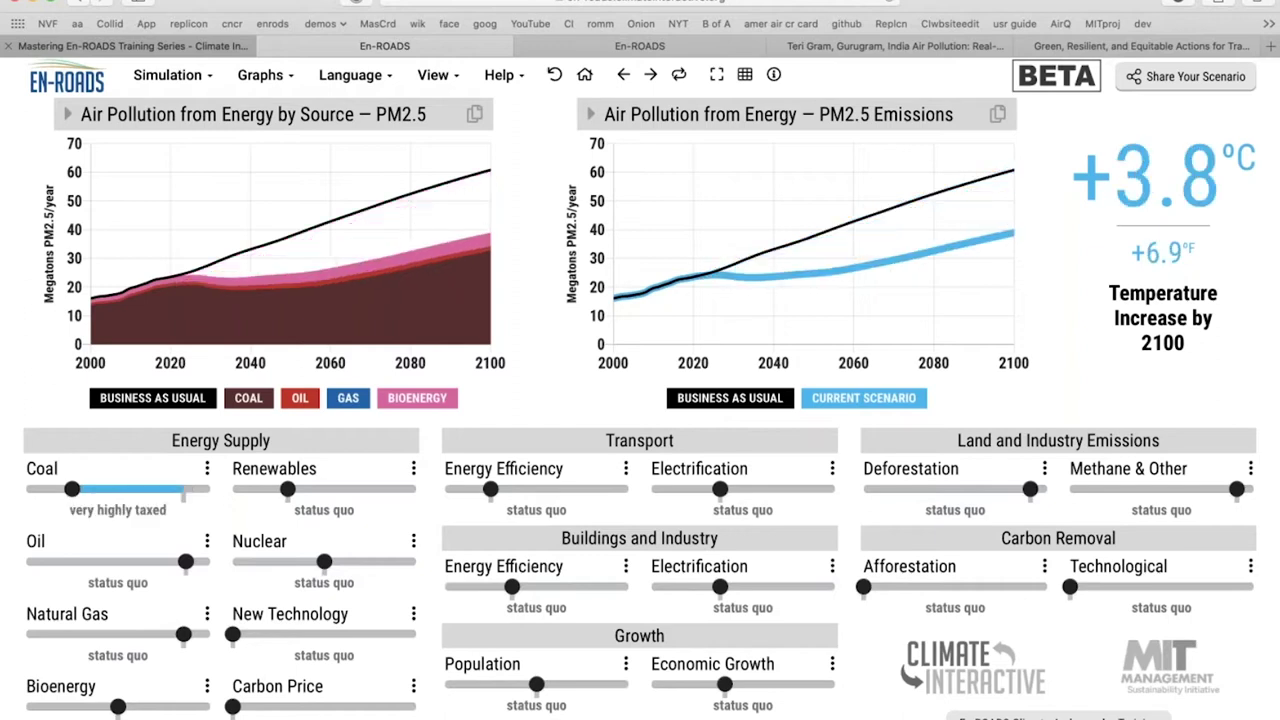
pyautogui.click(210, 469)
pyautogui.scroll(-5, 250, 560)
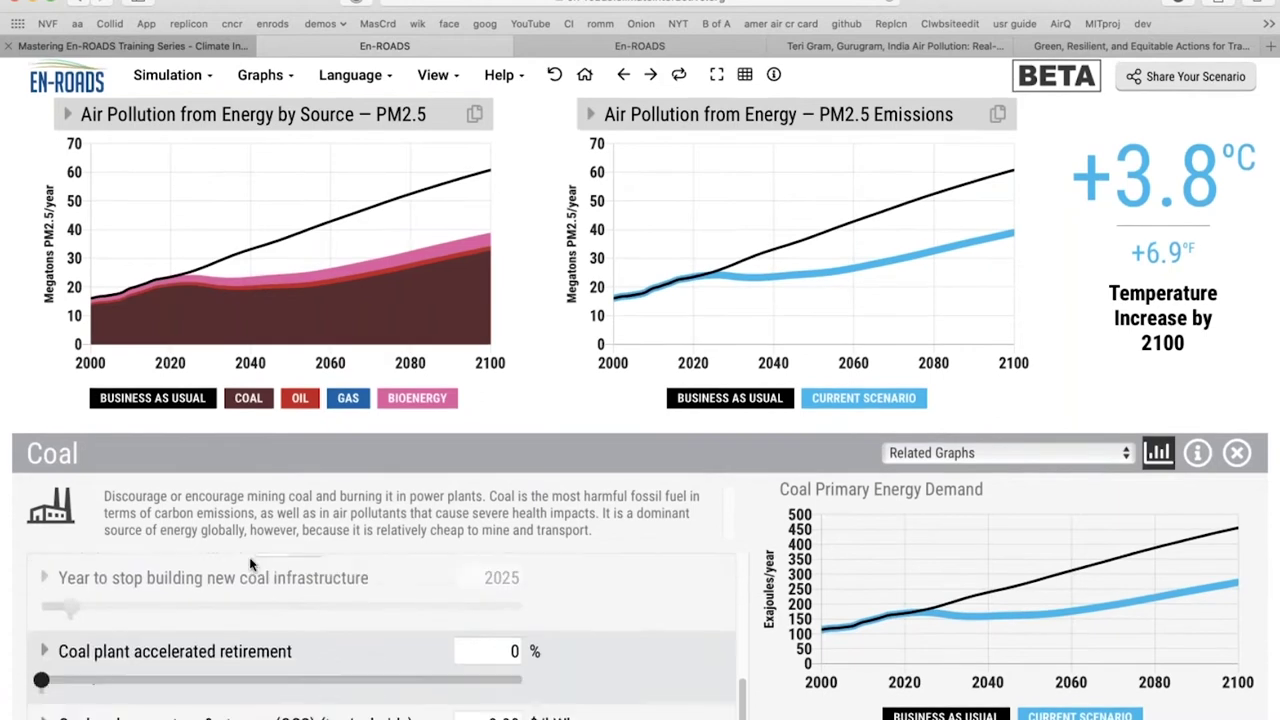
pyautogui.scroll(2, 217, 581)
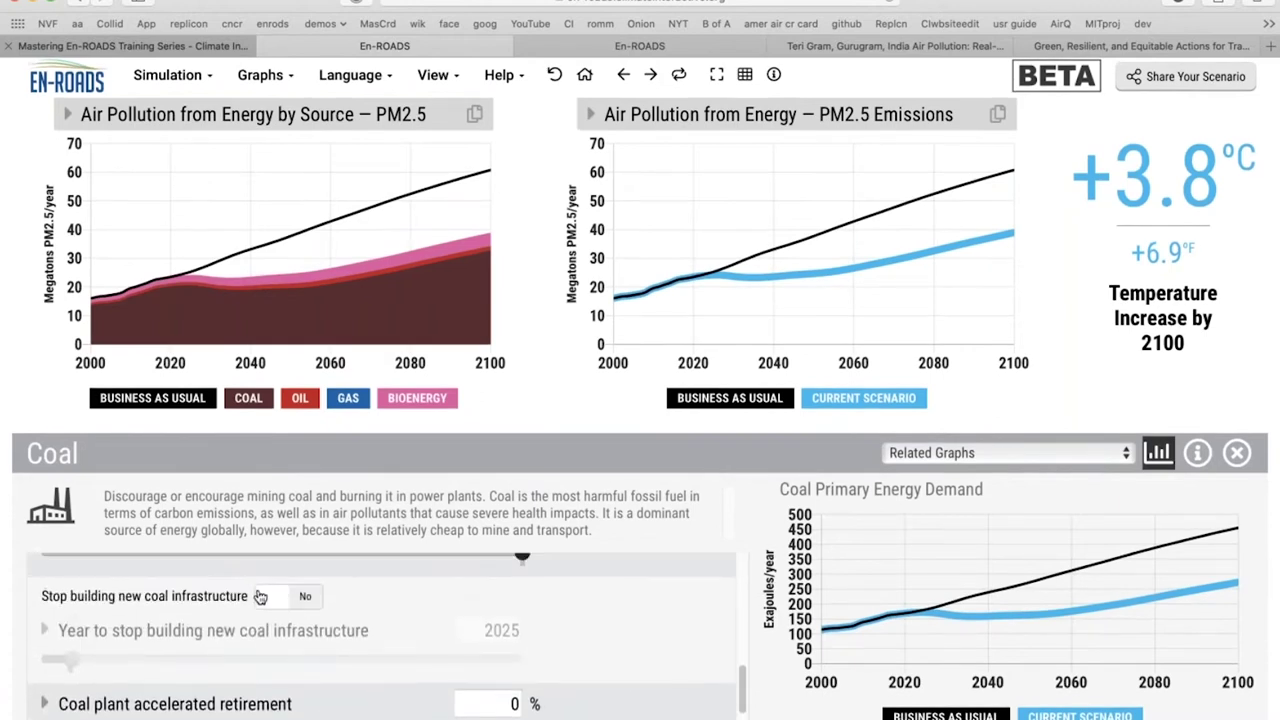
pyautogui.click(260, 597)
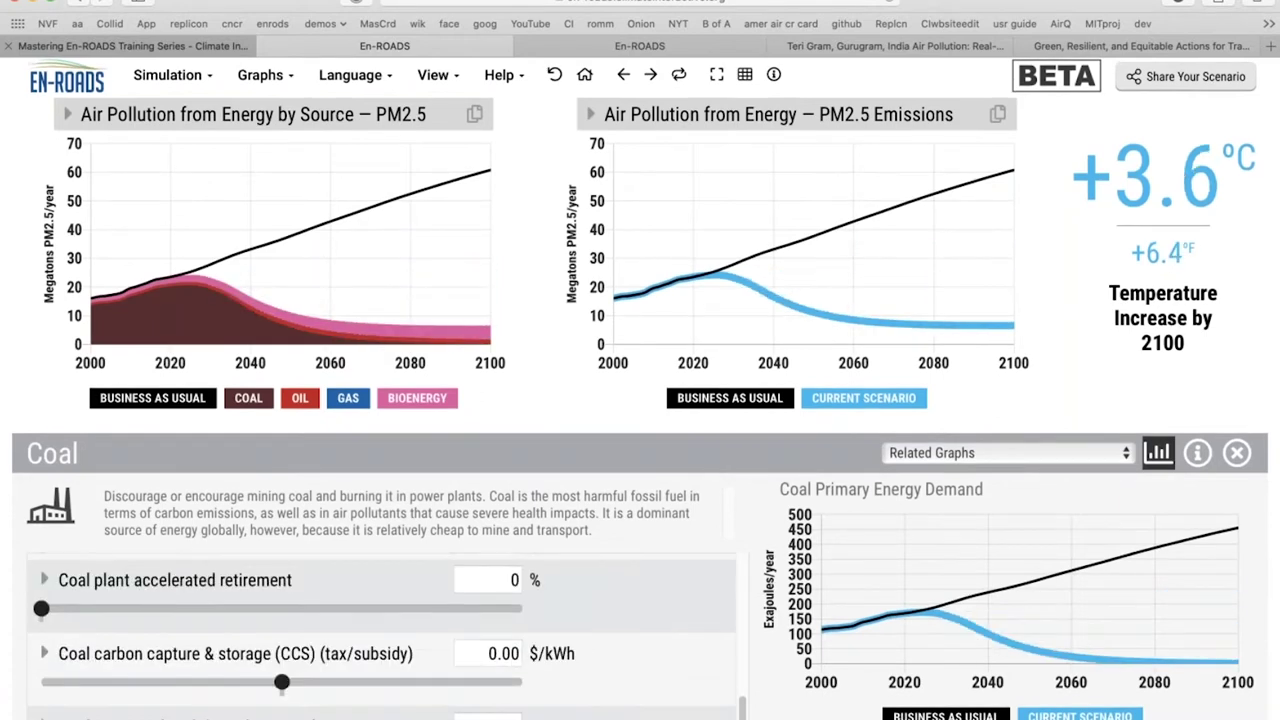
# Step: Set the percent reduction in coal utilization to 80 percent in the detailed coal settings
pyautogui.scroll(-5, 371, 647)
pyautogui.scroll(1, 371, 647)
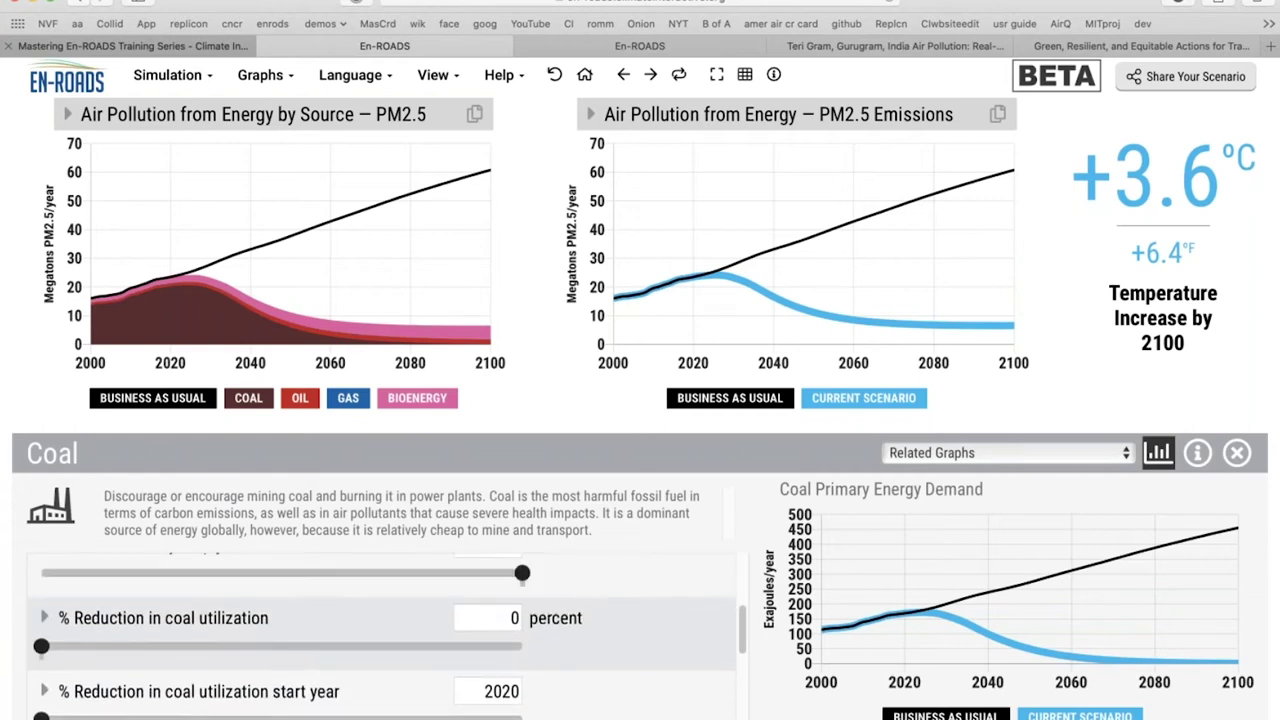
pyautogui.click(387, 647)
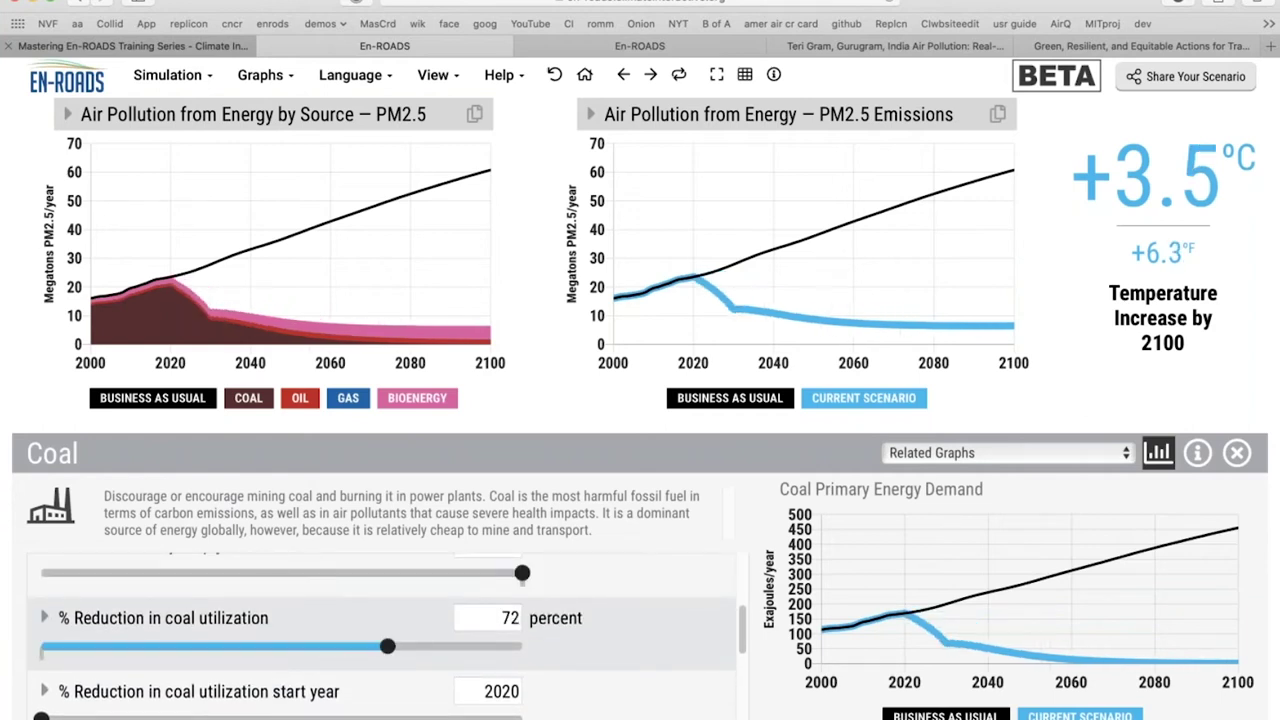
pyautogui.click(427, 650)
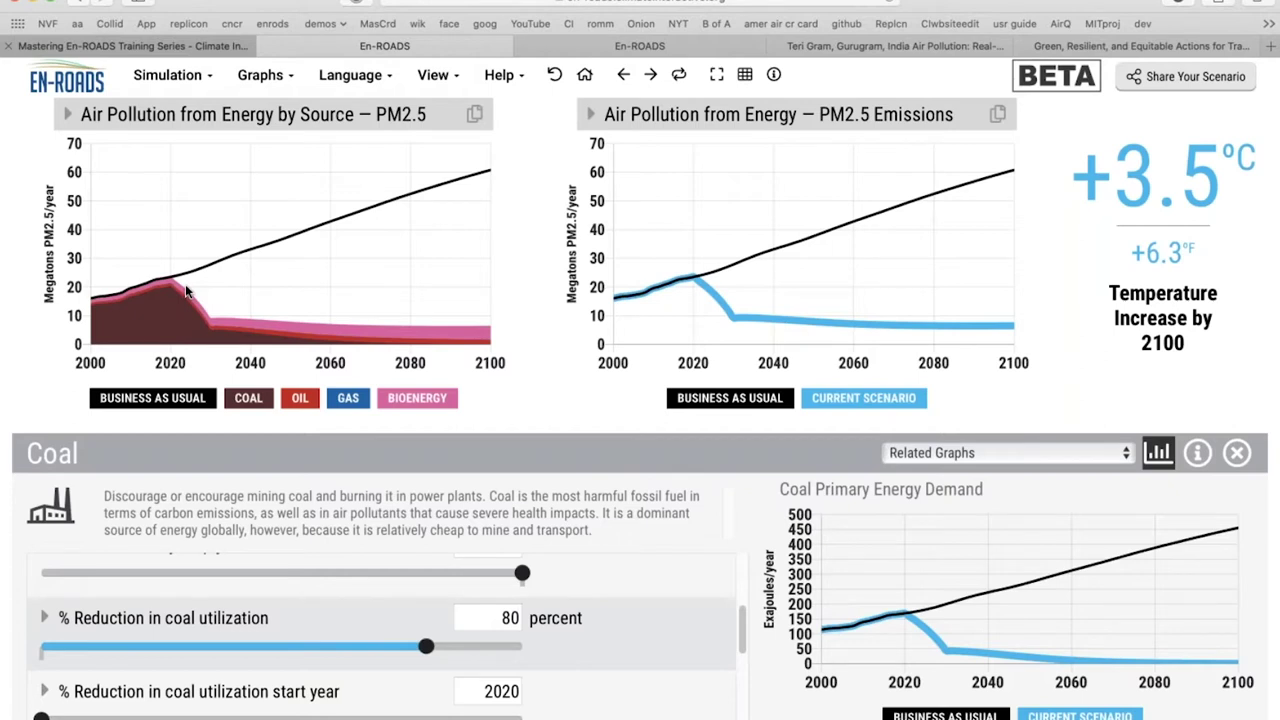
# Step: Show the overview of all graphs and open the Temperature graph to examine the coal policies' effect on warming
pyautogui.moveTo(185, 291)
pyautogui.click(745, 74)
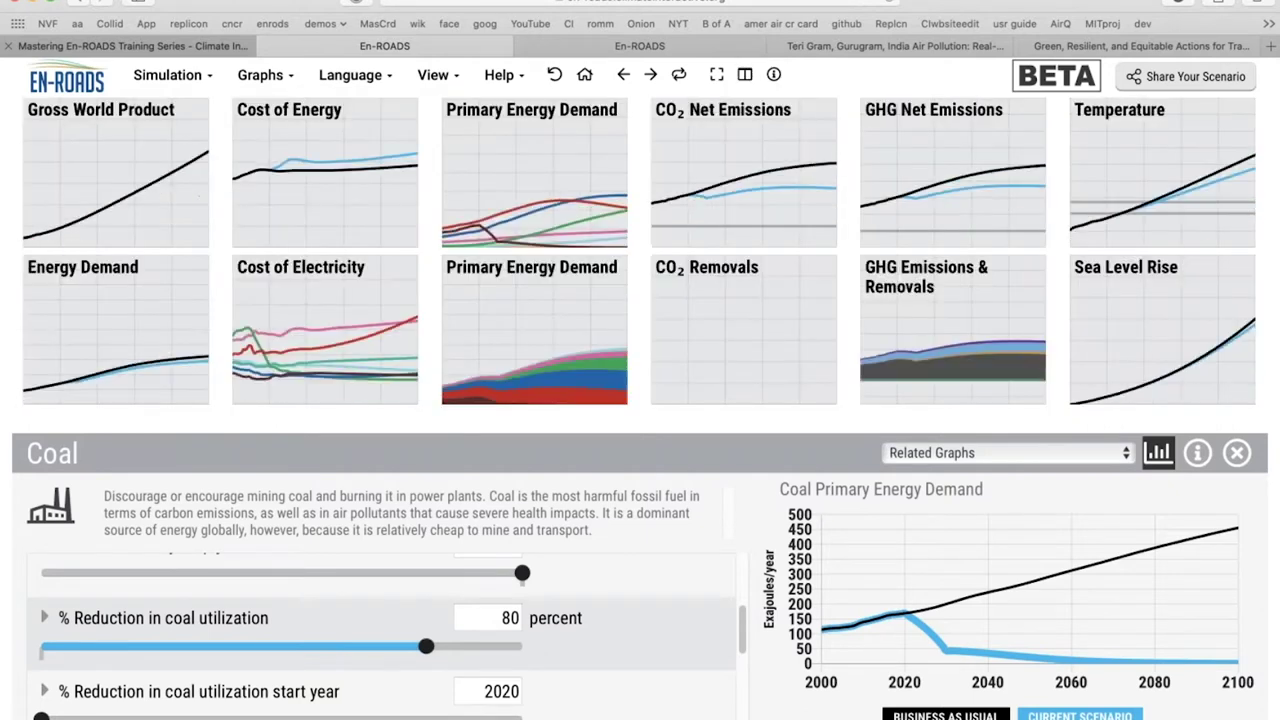
pyautogui.click(1153, 157)
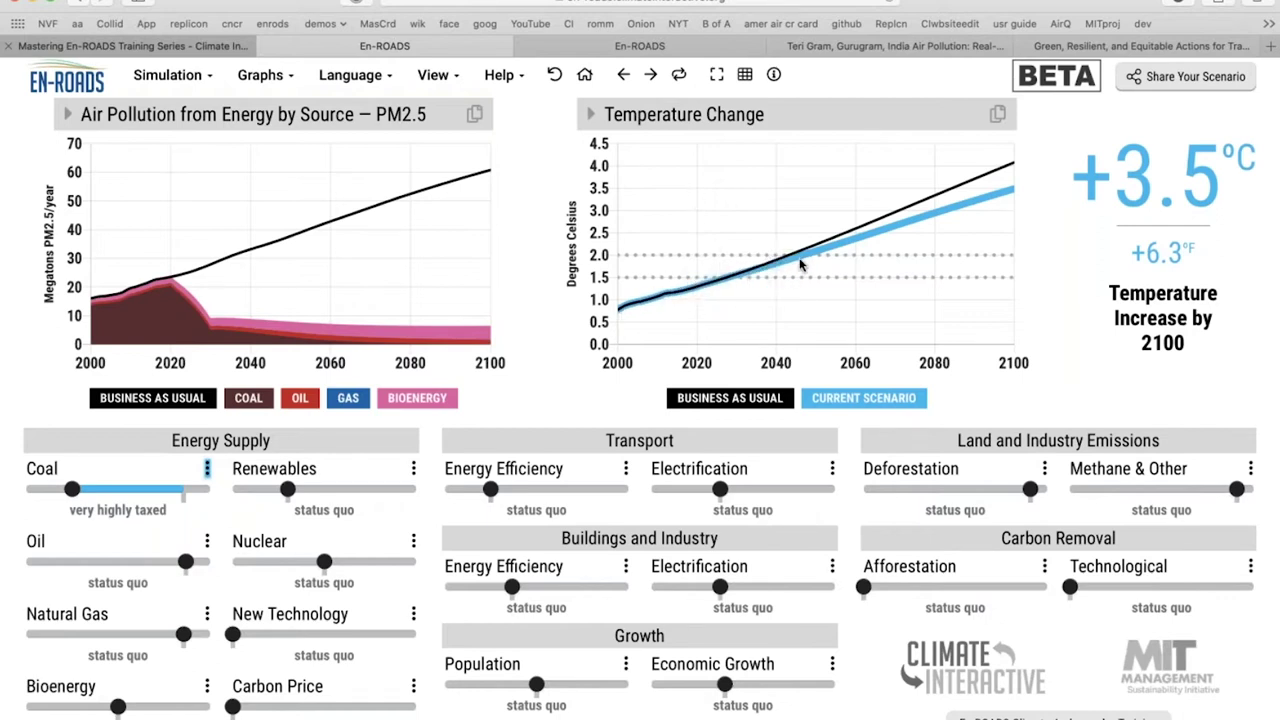
pyautogui.moveTo(798, 264)
# Step: Switch to PowerPoint, show the "Framing for Air Quality" slide, and return to En-ROADS
pyautogui.press('super+Tab')
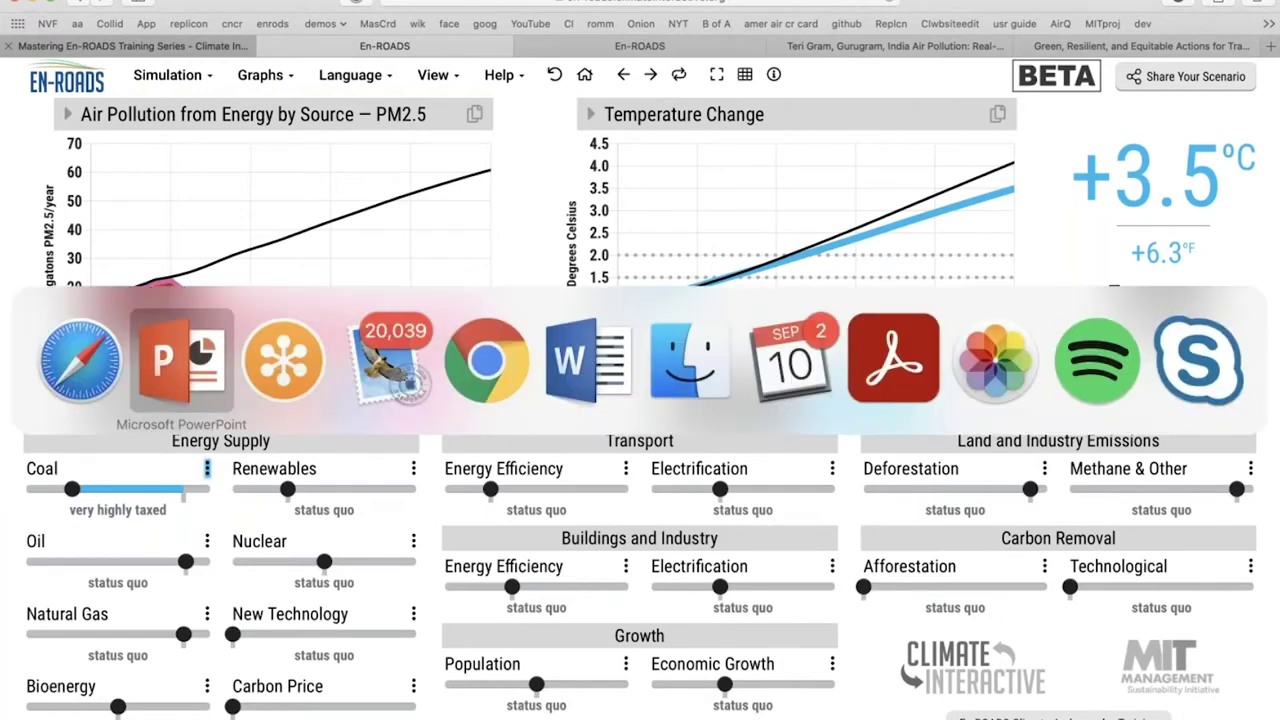
pyautogui.press('Right')
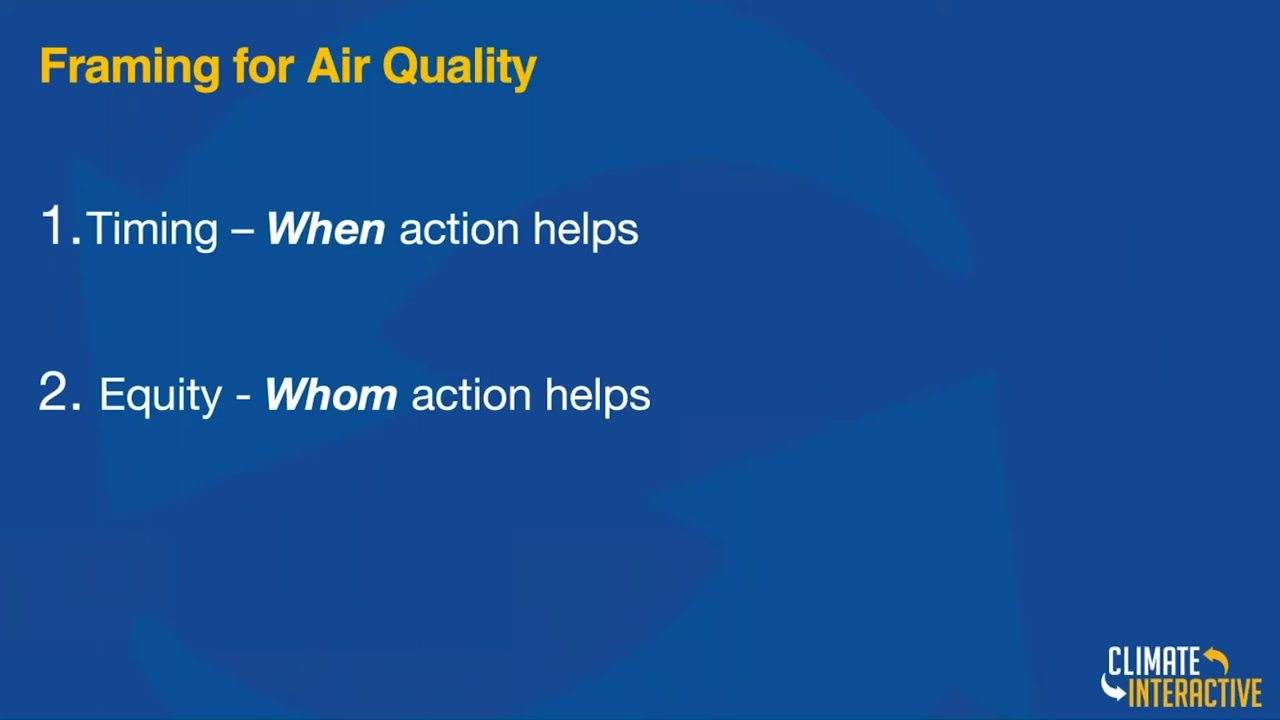
pyautogui.press('super+Tab')
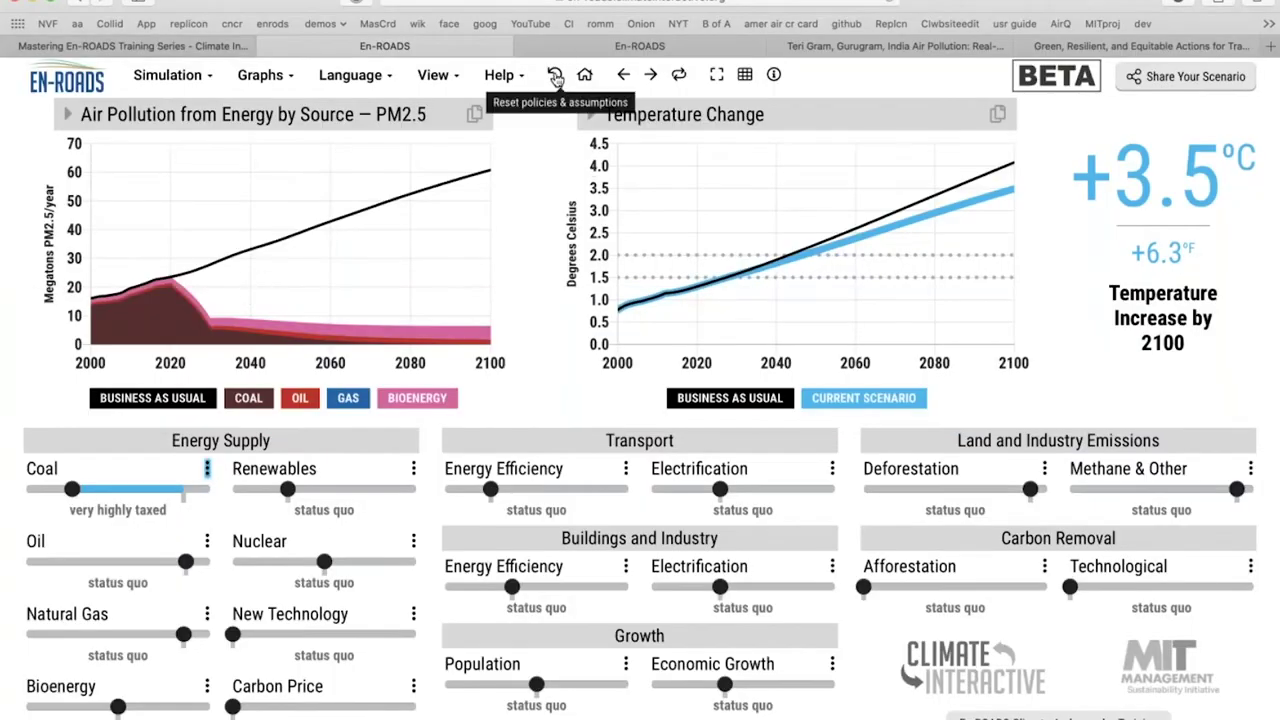
# Step: Replace the Temperature Change graph with Air Pollution from Energy and reset all policies and assumptions
pyautogui.click(772, 114)
pyautogui.click(800, 393)
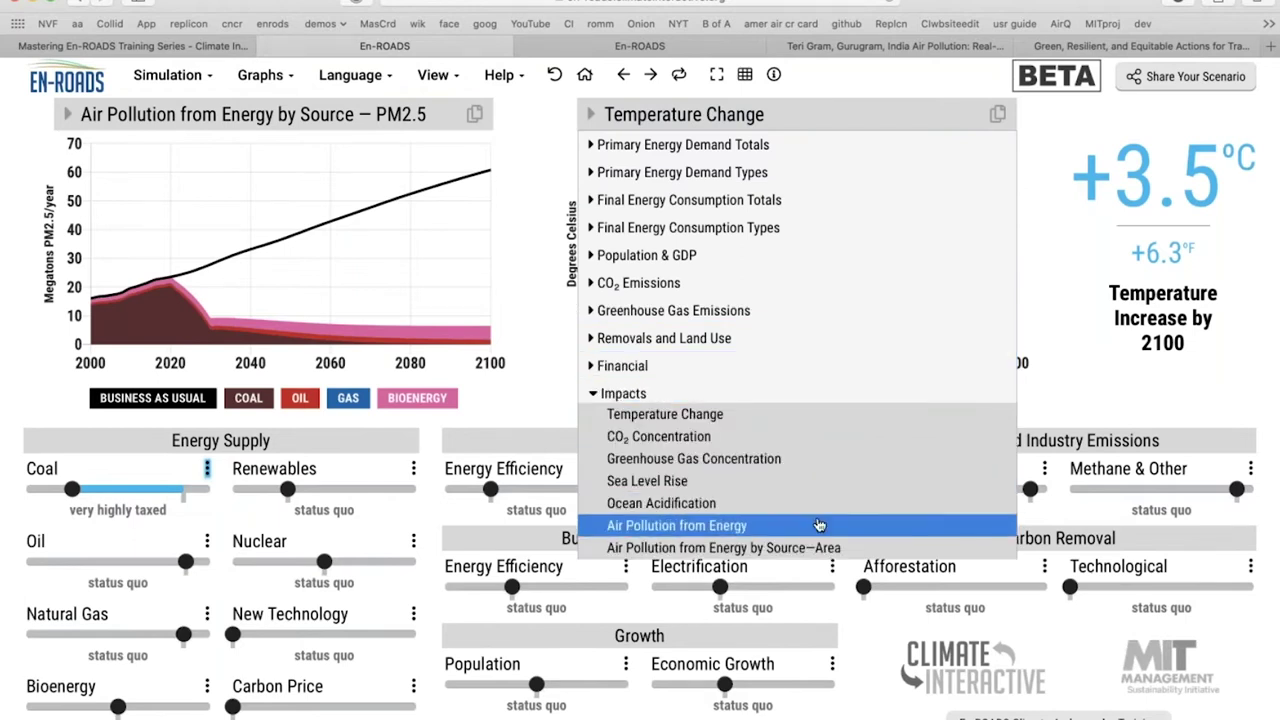
pyautogui.click(818, 525)
pyautogui.click(554, 74)
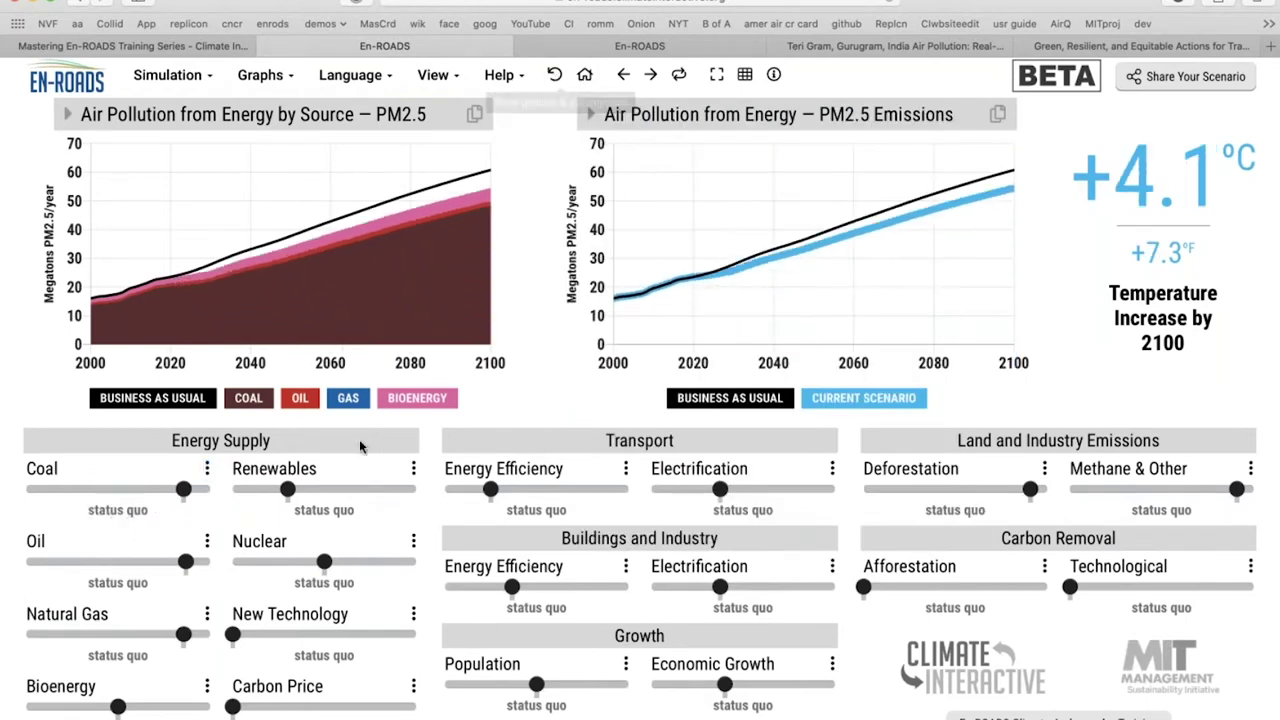
# Step: Try highly subsidized renewables and return renewables to status quo
pyautogui.click(395, 488)
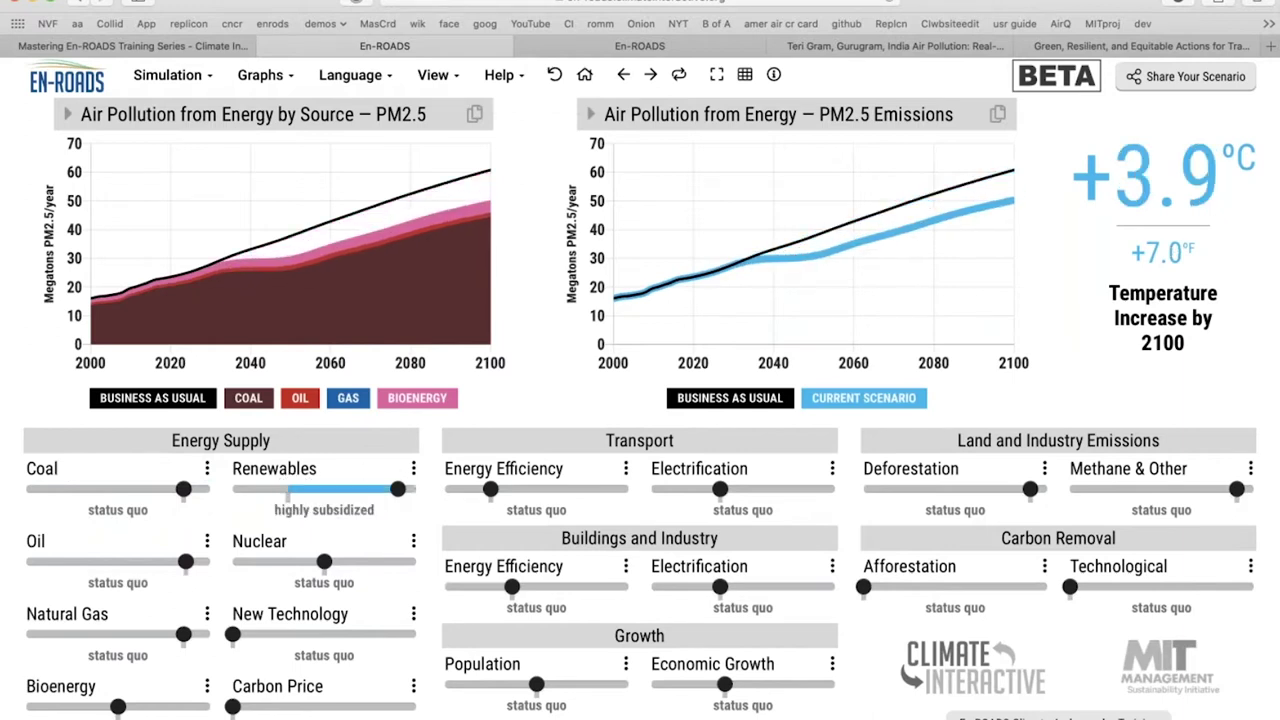
pyautogui.click(289, 490)
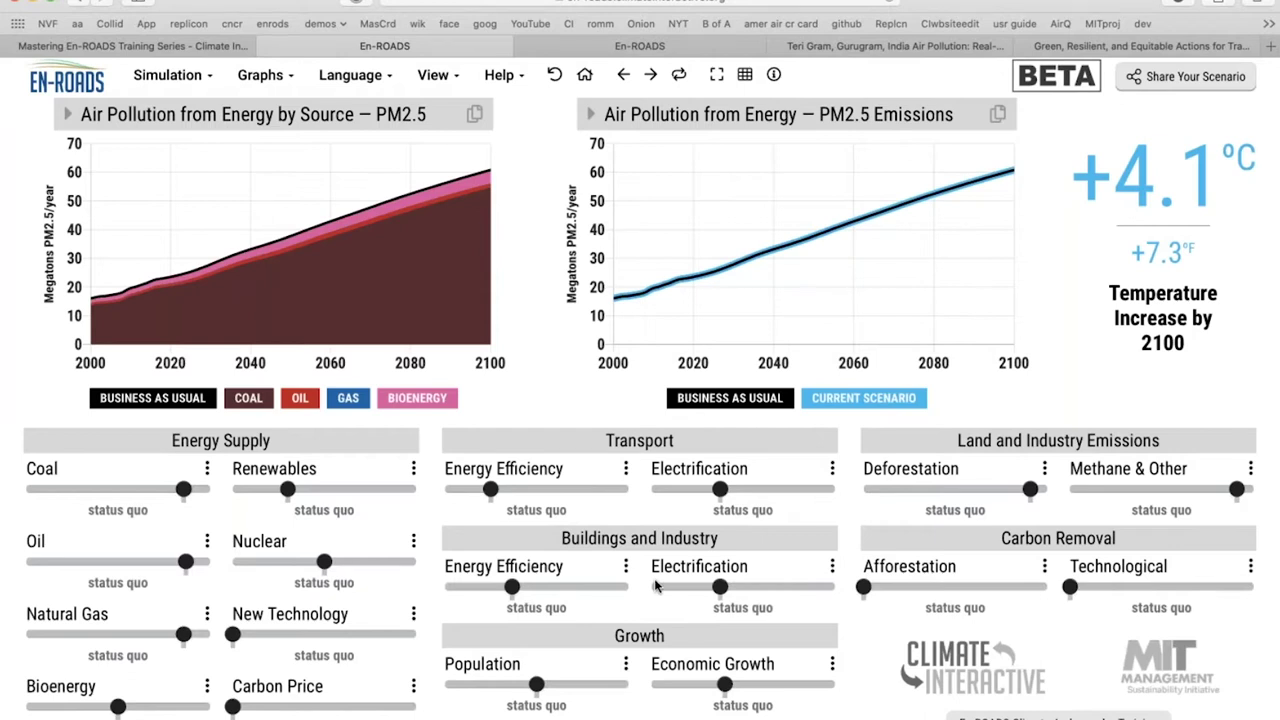
# Step: Try highly increased energy efficiency for transport, and separately for buildings and industry, returning each to status quo
pyautogui.click(607, 490)
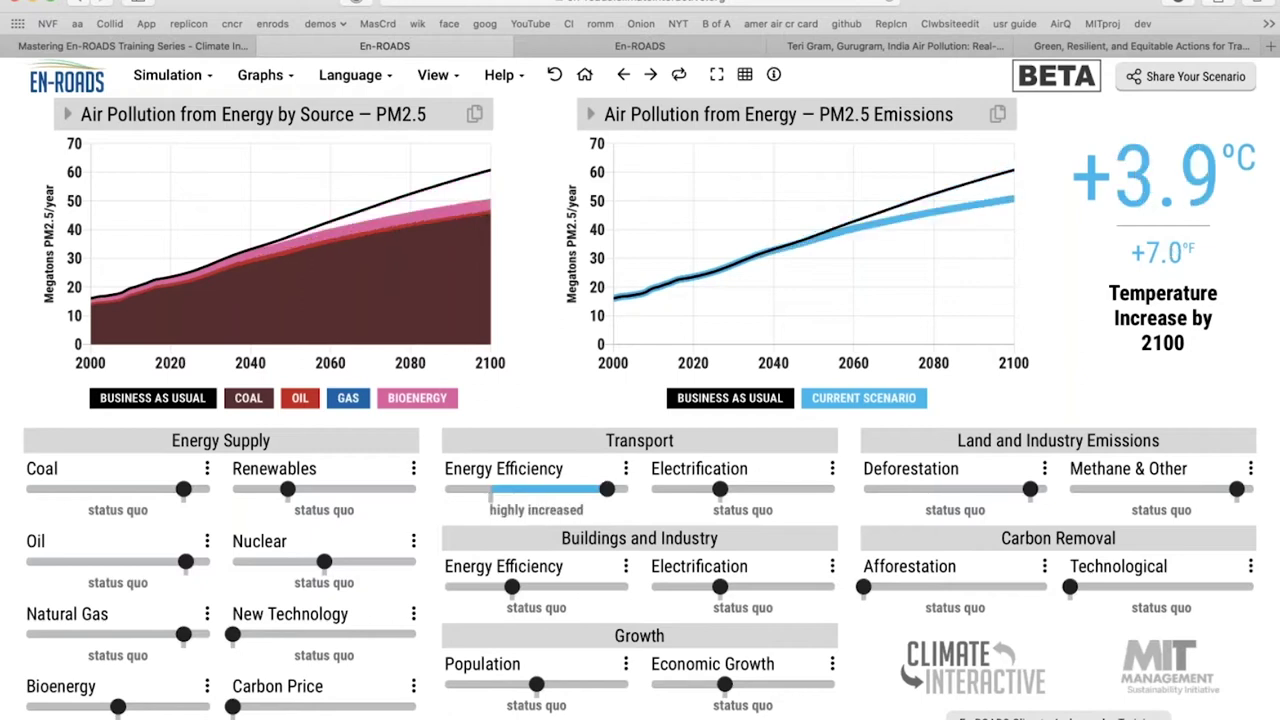
pyautogui.click(491, 488)
pyautogui.click(591, 587)
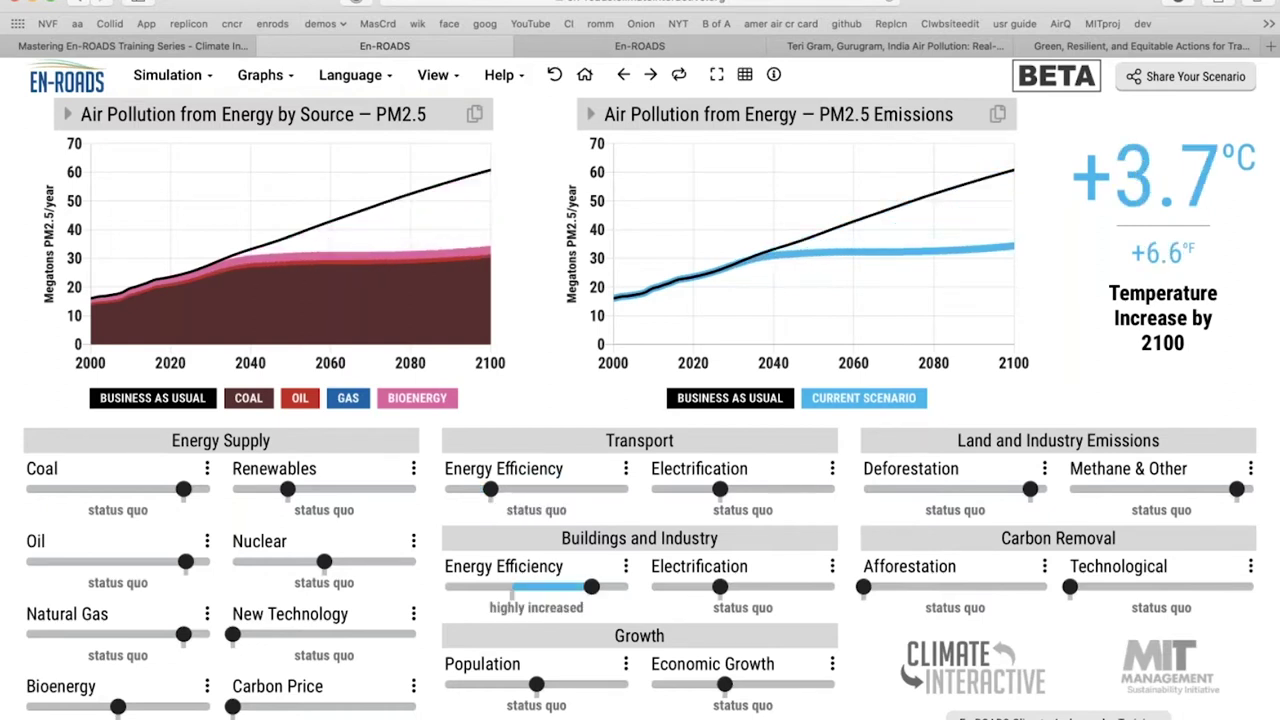
pyautogui.click(511, 587)
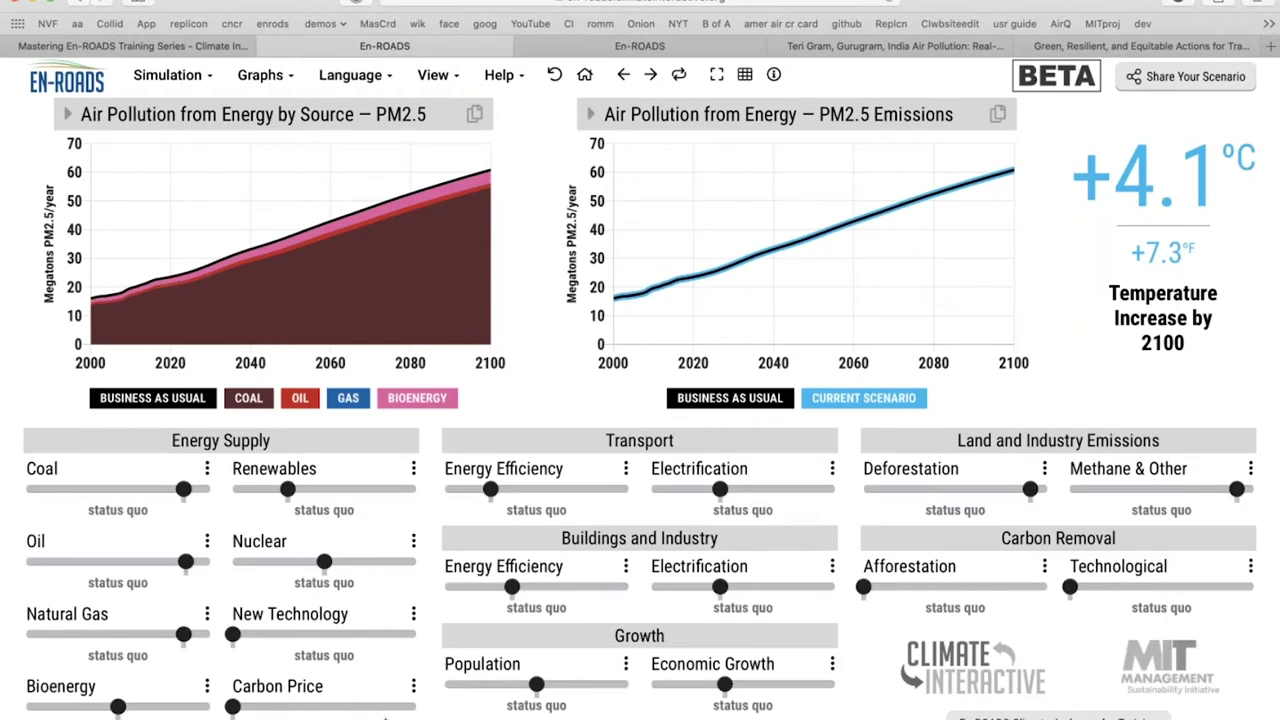
# Step: Try a carbon price of 239 $/ton CO2, viewing its detailed settings, and reset all policies and assumptions
pyautogui.click(373, 706)
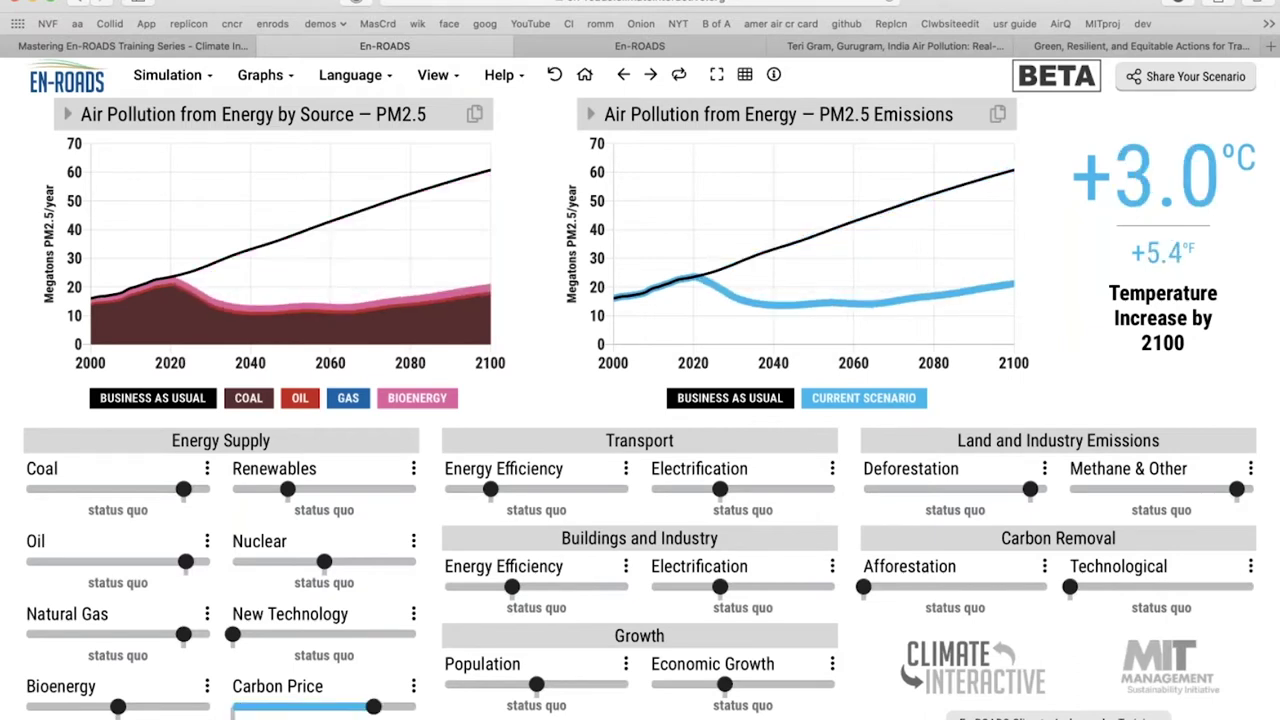
pyautogui.click(408, 707)
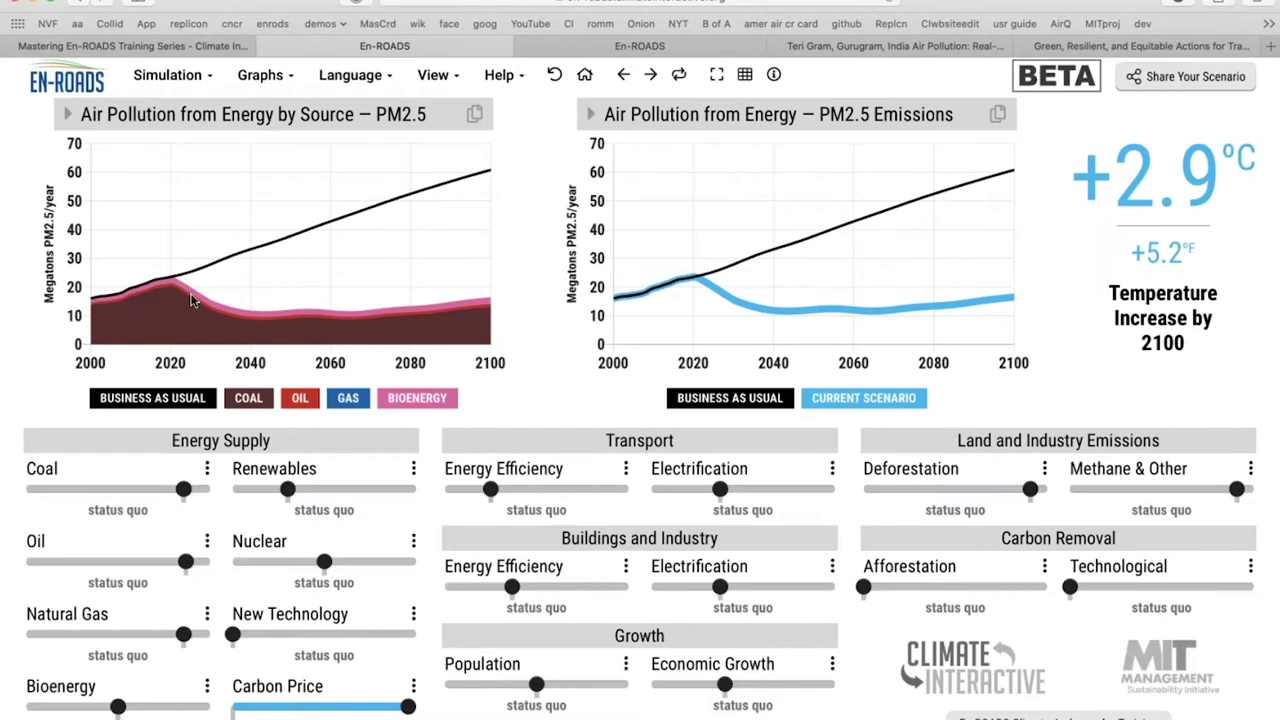
pyautogui.click(413, 687)
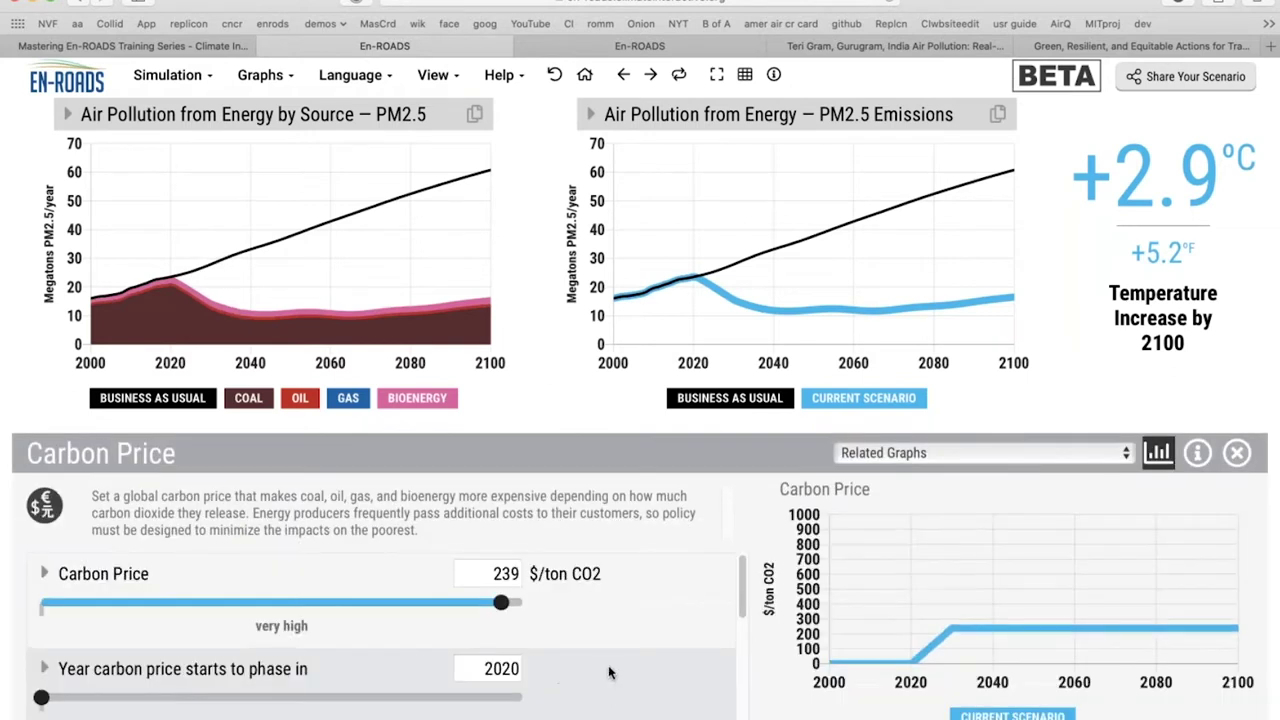
pyautogui.scroll(-3, 608, 665)
pyautogui.click(562, 405)
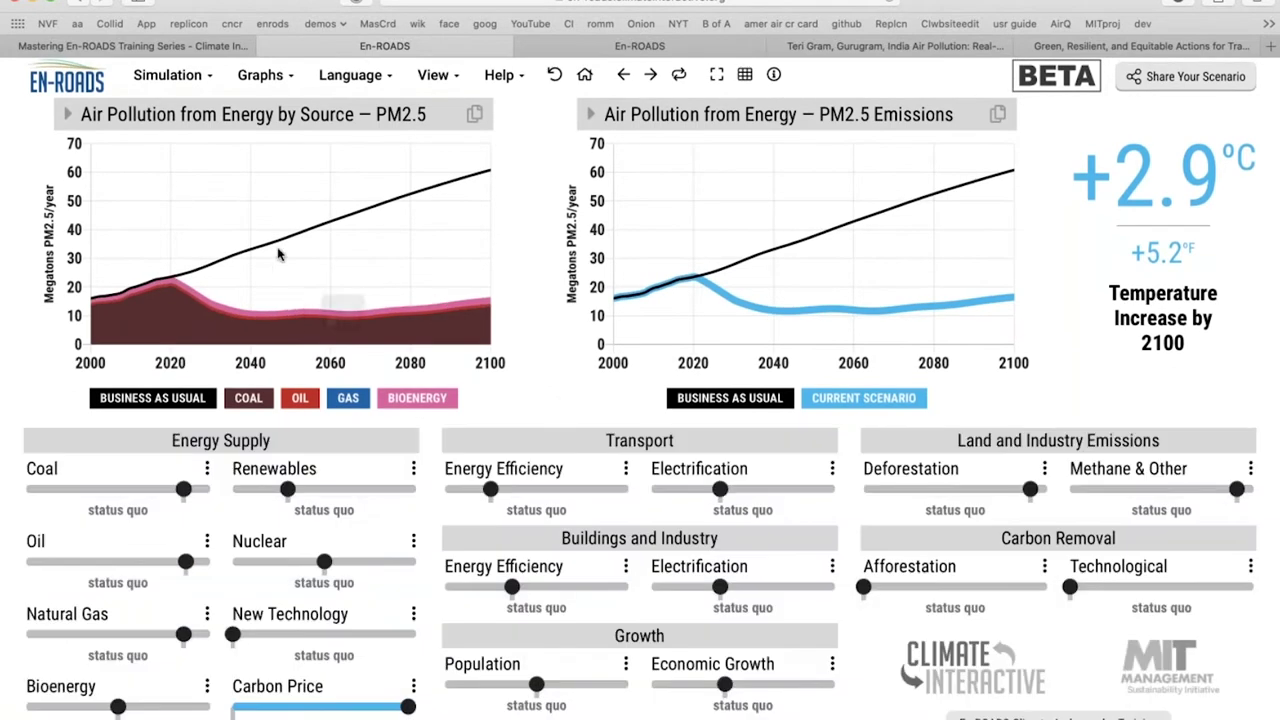
pyautogui.click(235, 709)
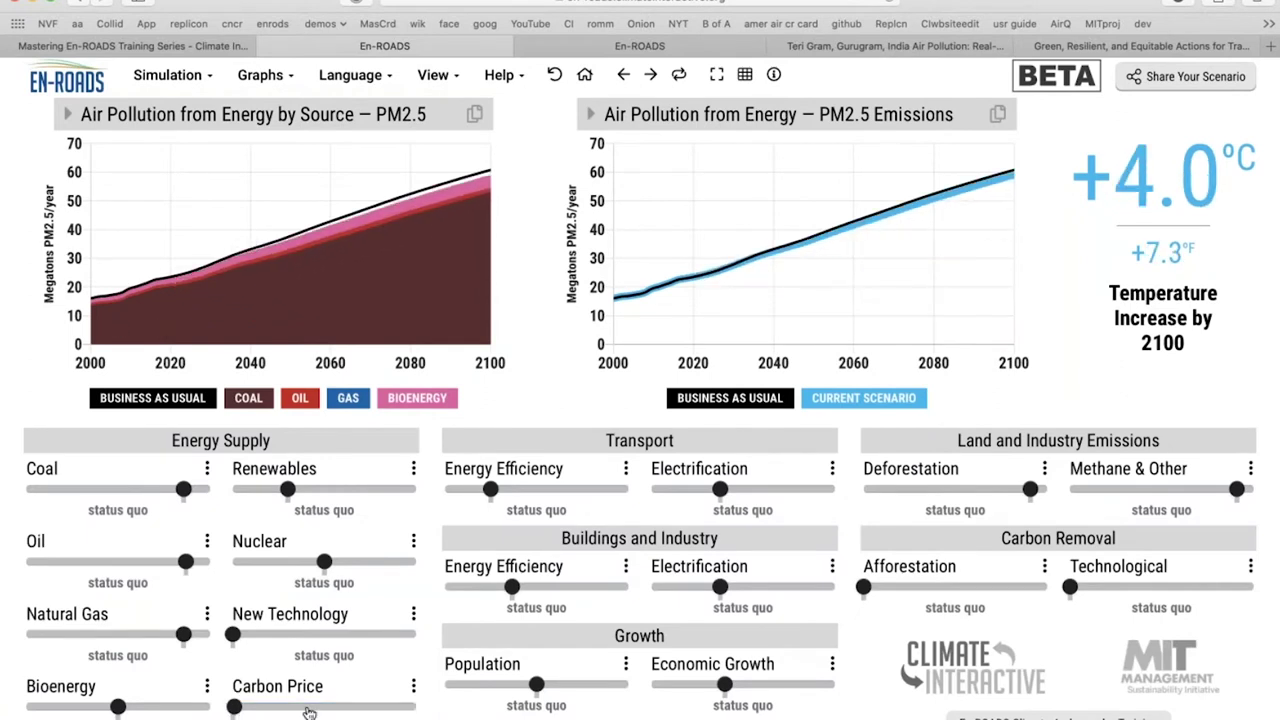
pyautogui.click(558, 78)
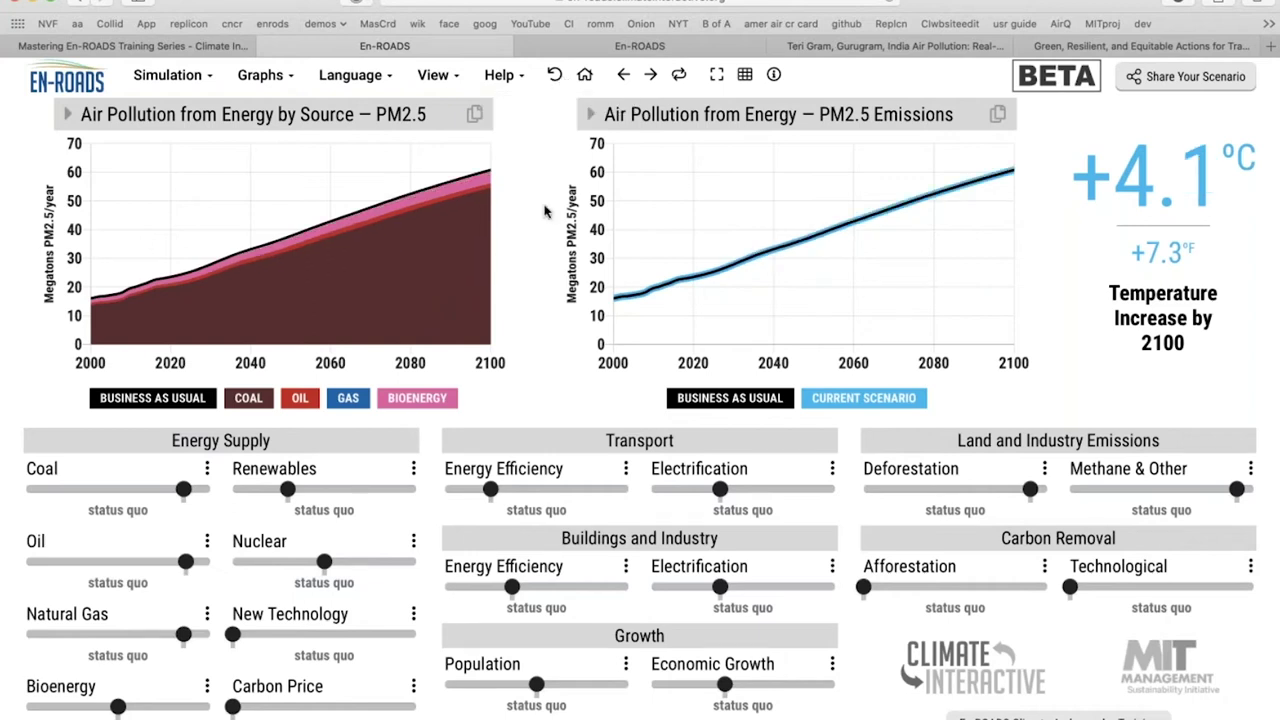
# Step: Switch to PowerPoint, advance through the slides of clean coal and CO2 capture advertisements, and return to En-ROADS
pyautogui.press('super+Tab')
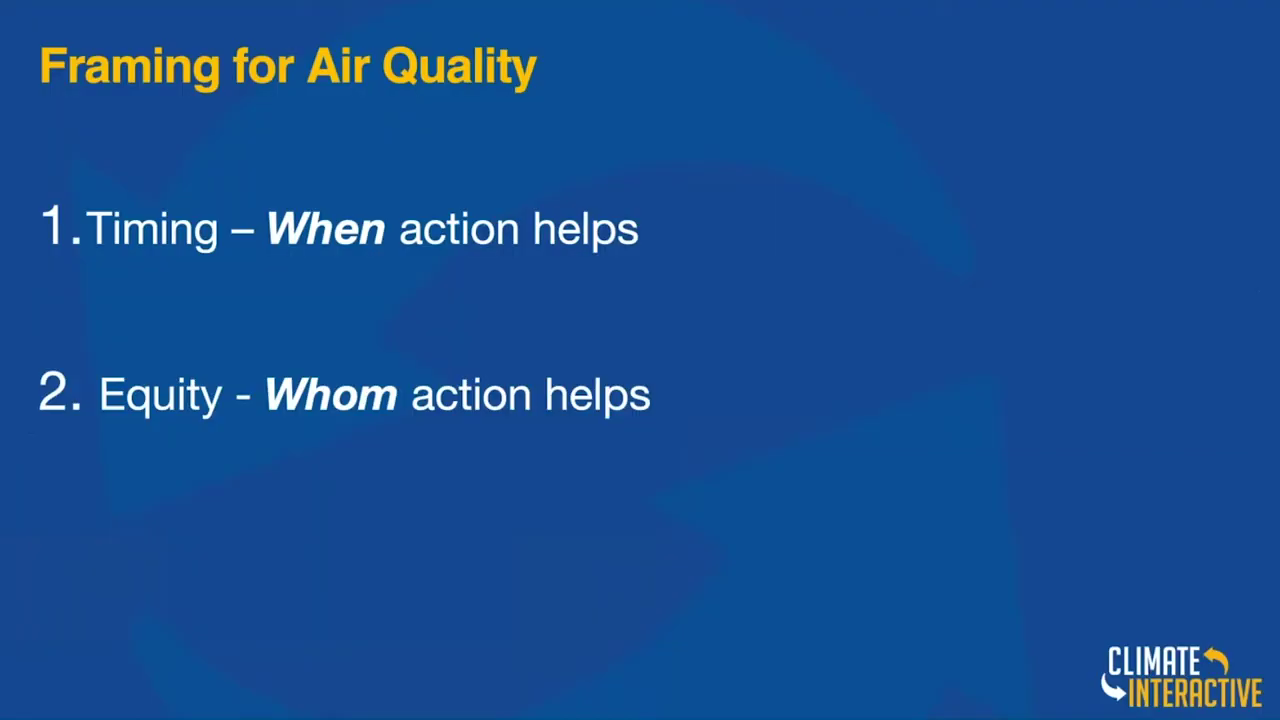
pyautogui.press('Right')
pyautogui.press('Right')
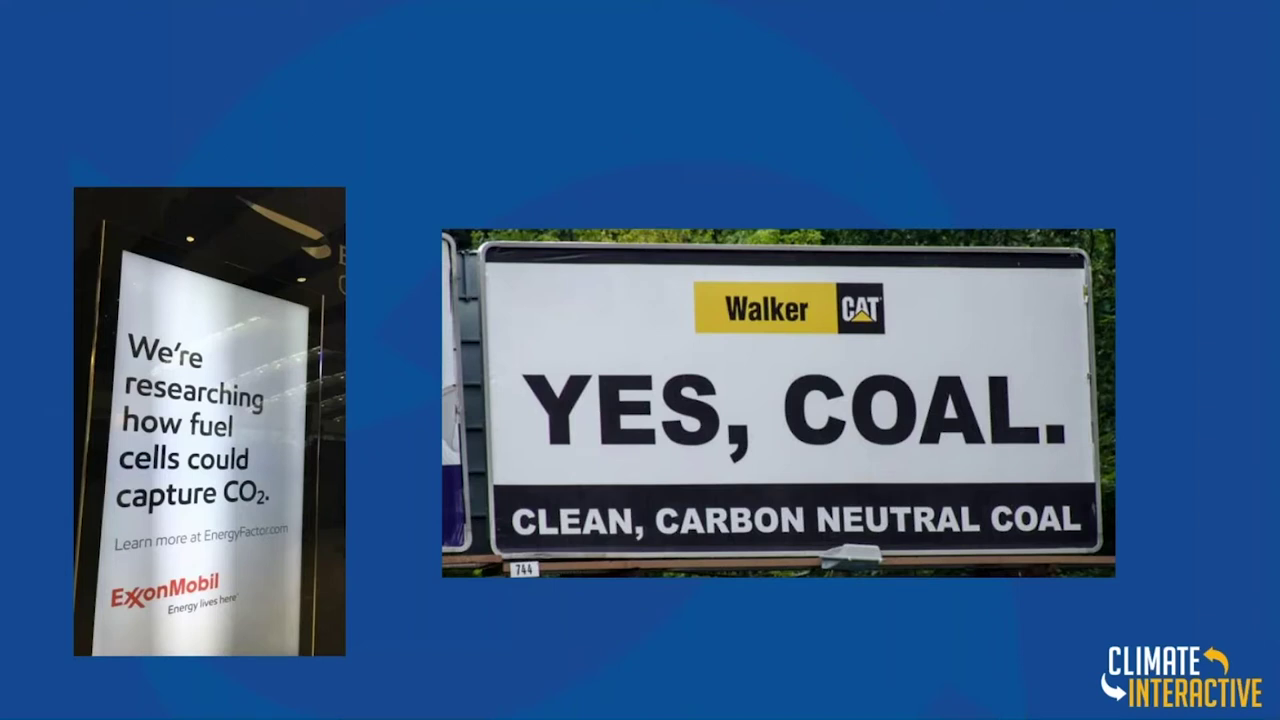
pyautogui.press('Right')
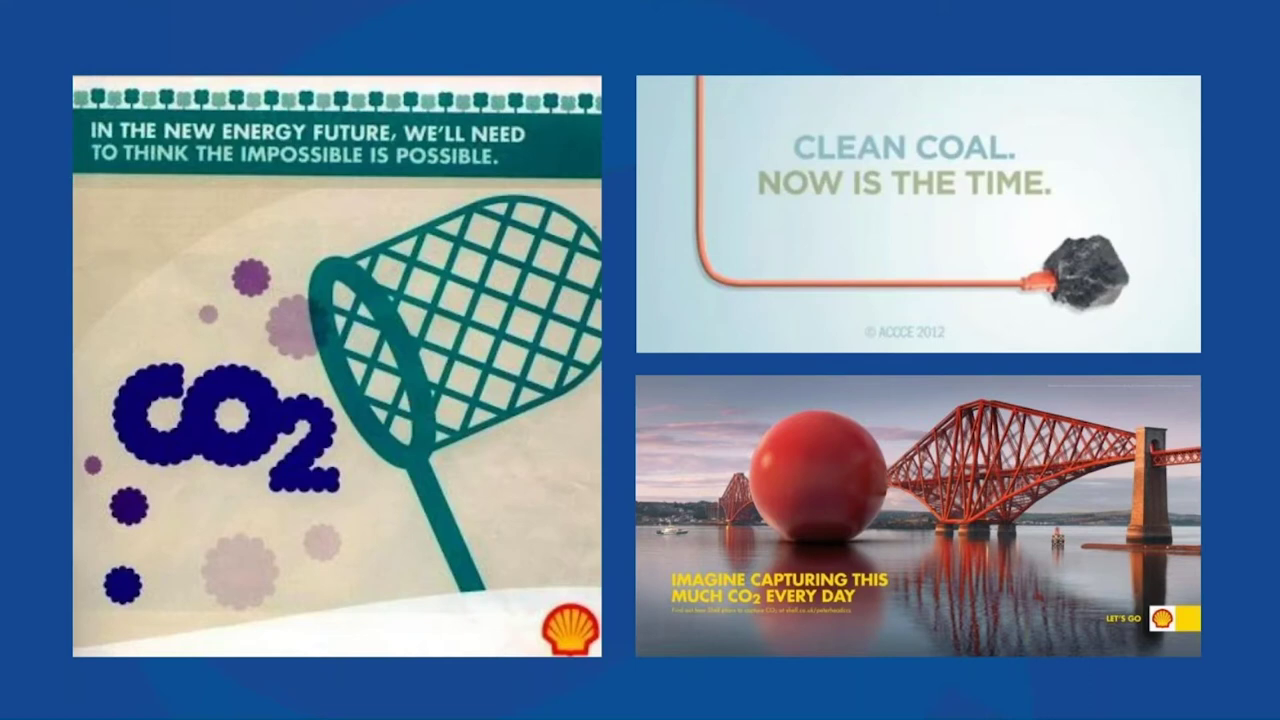
pyautogui.press('super+Tab')
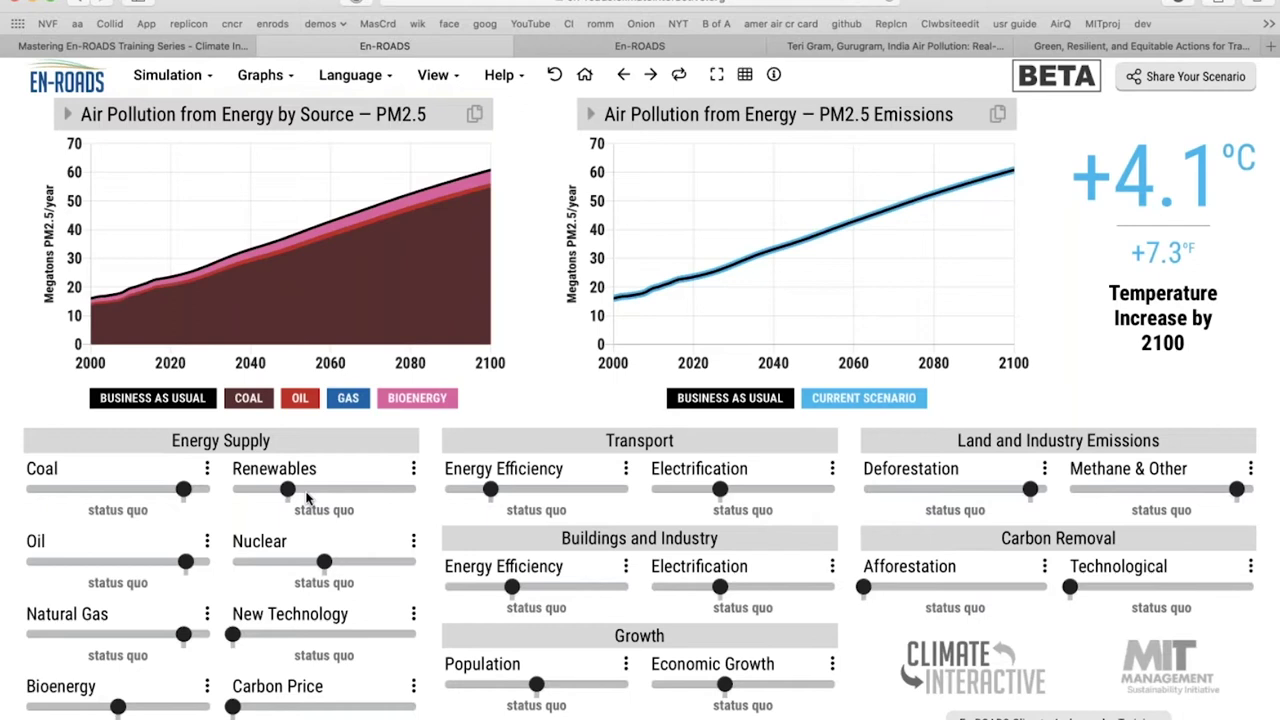
# Step: Set the coal carbon capture & storage (CCS) tax/subsidy to -0.03 $/kWh in the detailed coal settings
pyautogui.click(207, 468)
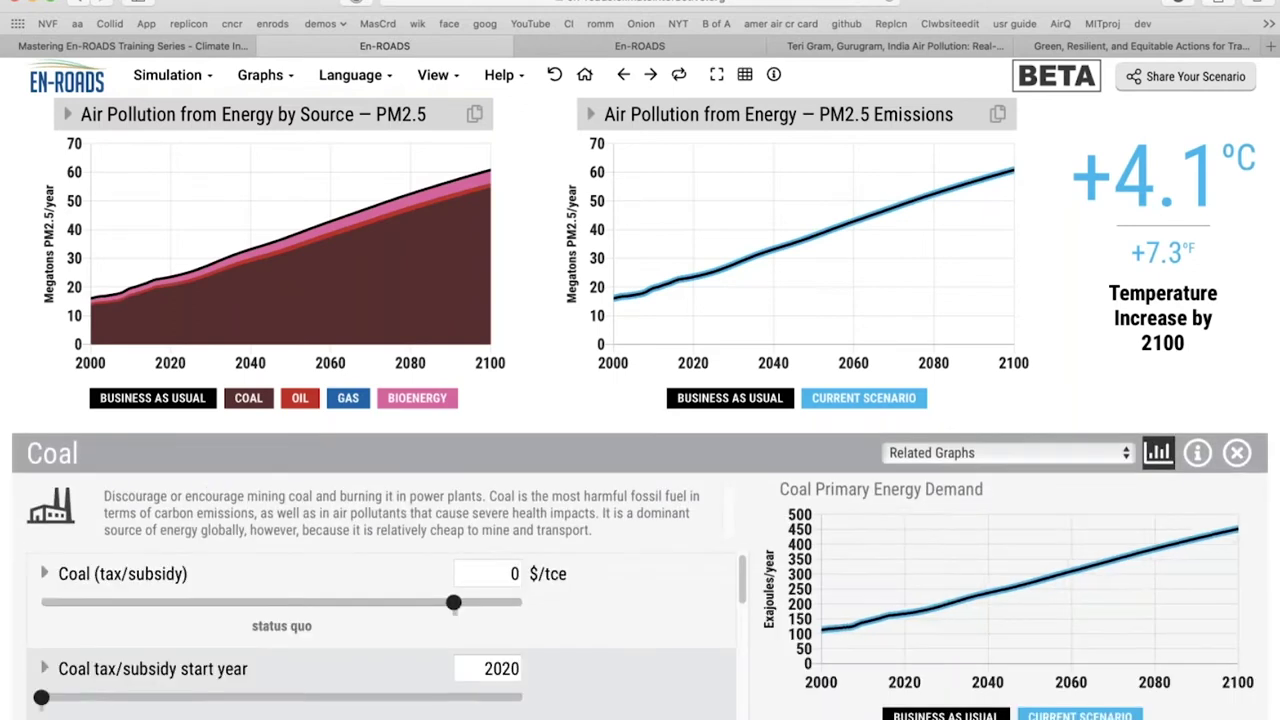
pyautogui.scroll(-3, 380, 620)
pyautogui.scroll(-3, 175, 628)
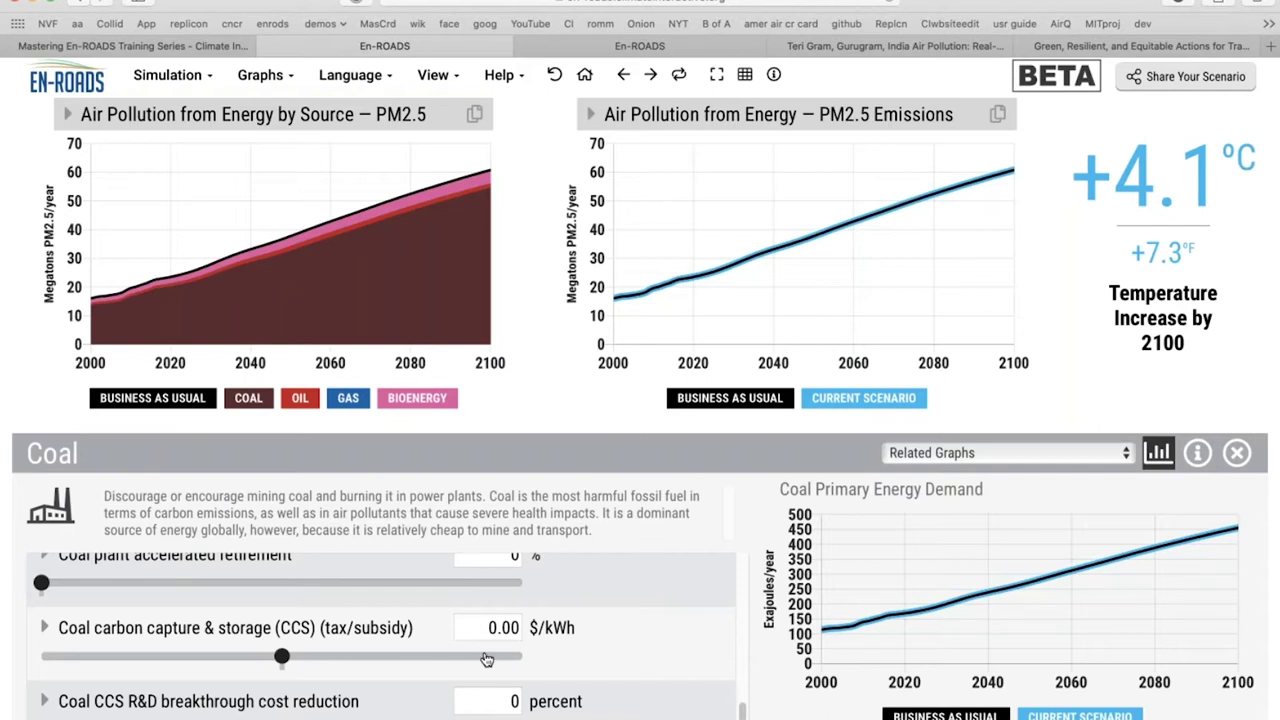
pyautogui.moveTo(487, 659); pyautogui.dragTo(528, 657)
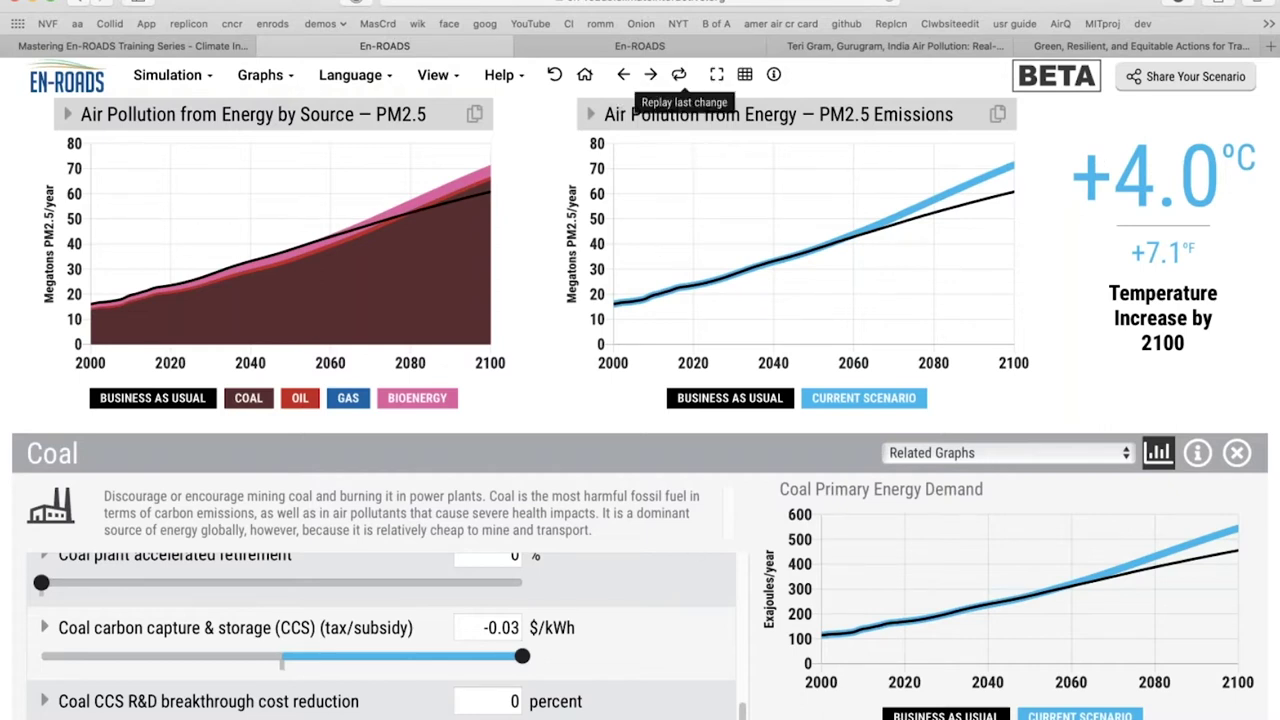
# Step: Replay the coal CCS subsidy change, reset all policies and assumptions, and close the detailed Coal settings
pyautogui.click(679, 76)
pyautogui.click(684, 75)
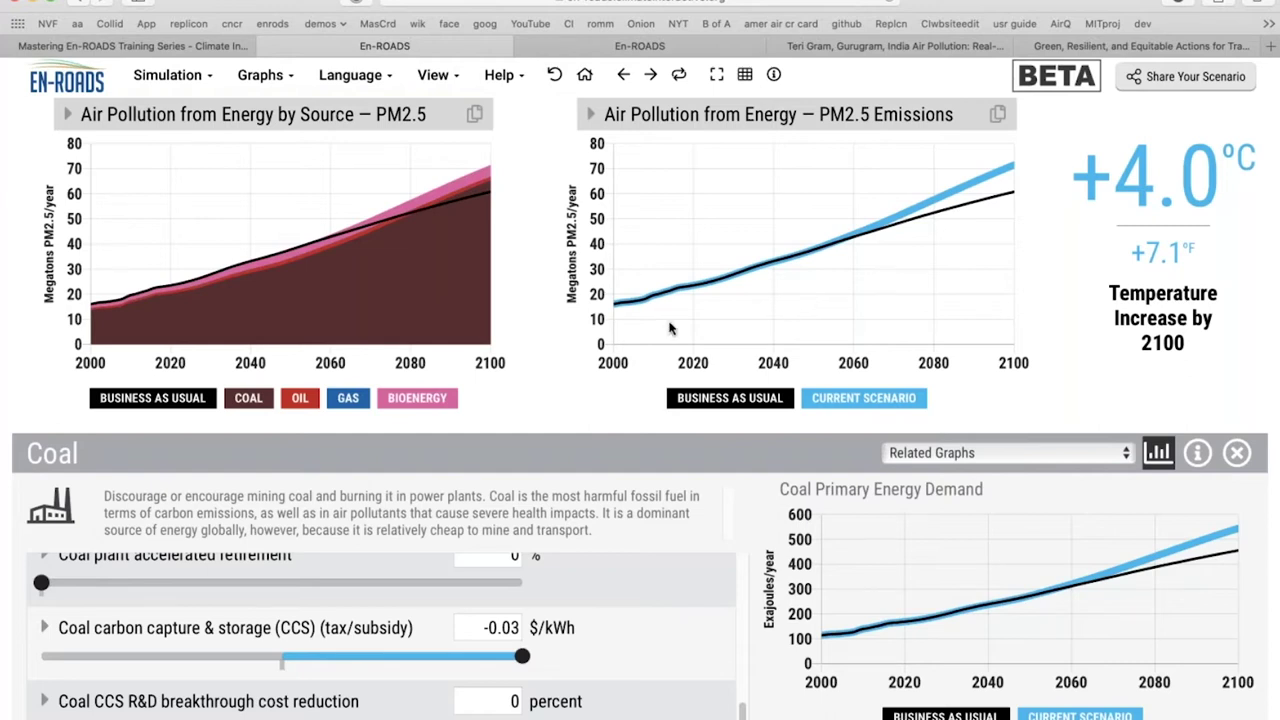
pyautogui.click(555, 75)
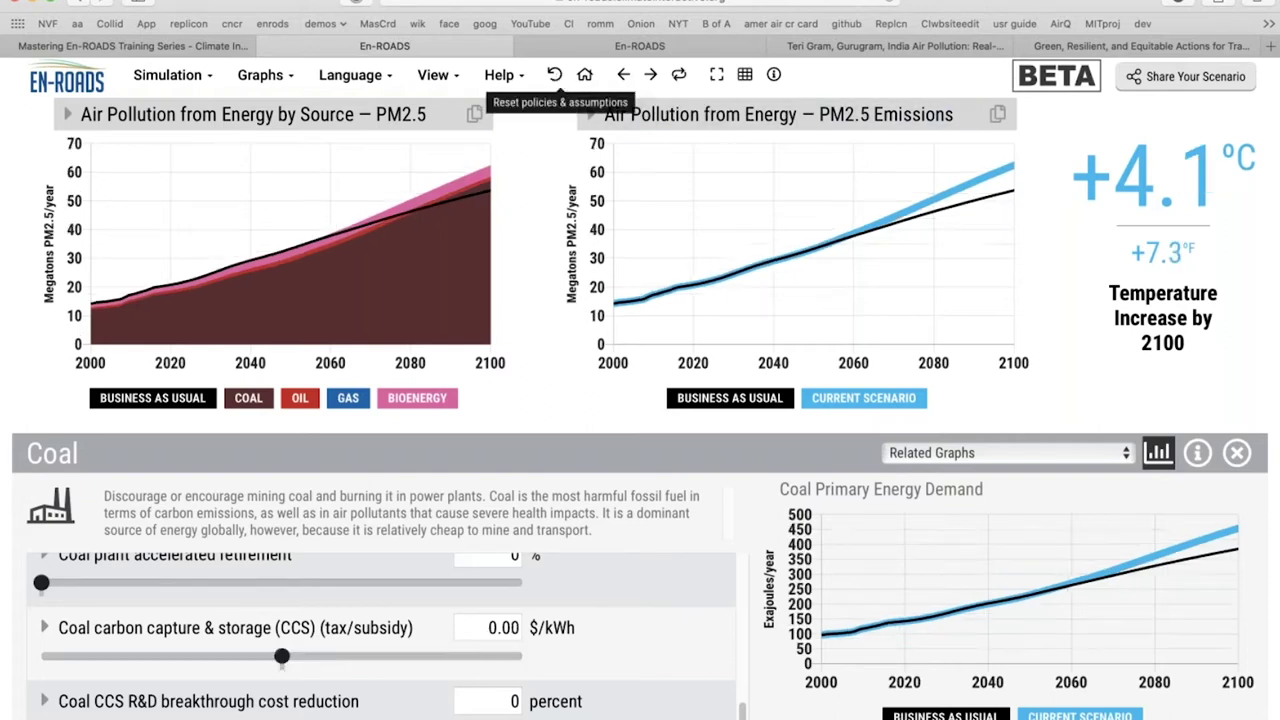
pyautogui.click(535, 354)
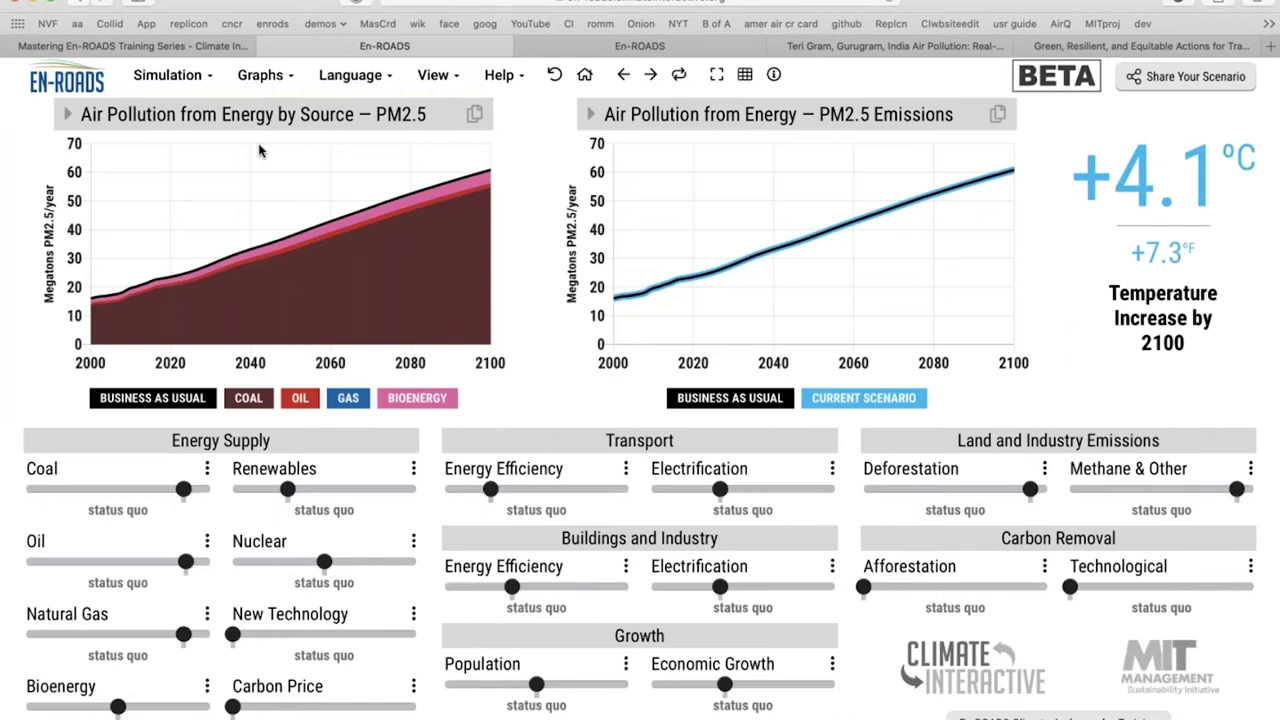
# Step: Switch to PowerPoint, advance to the Global Health Impact slide, and return to En-ROADS
pyautogui.press('super+Tab')
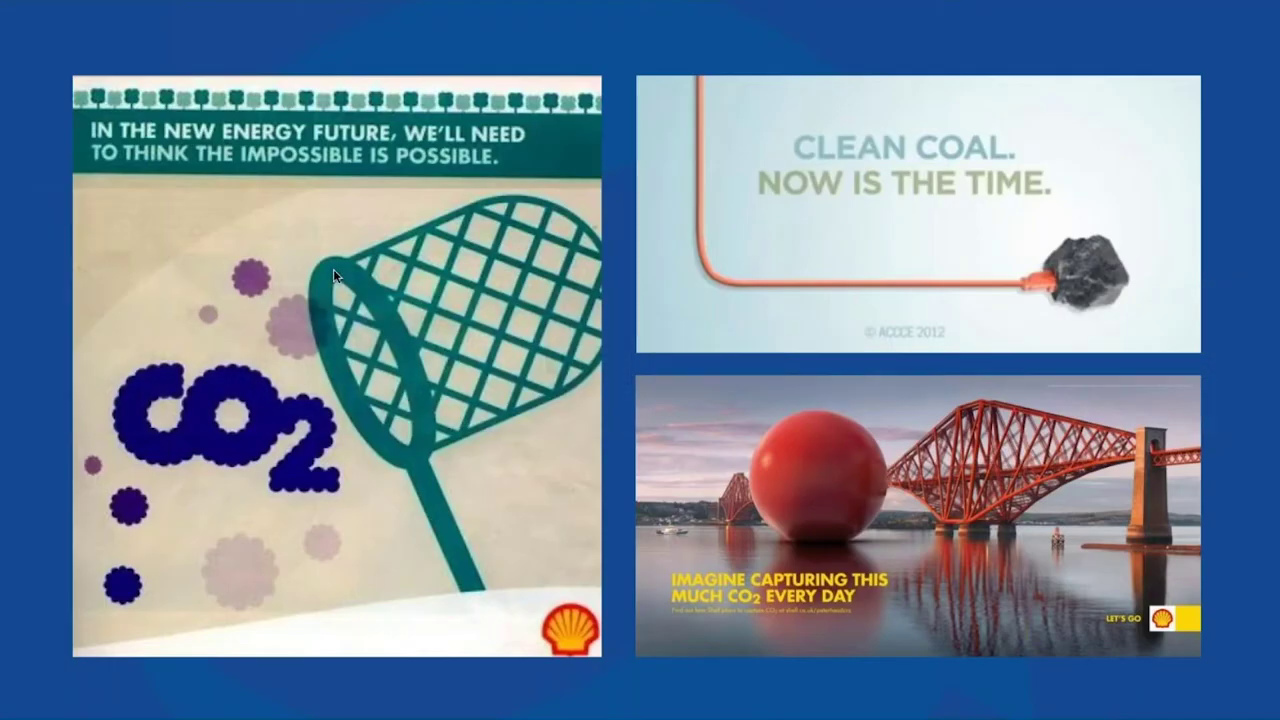
pyautogui.press('Right')
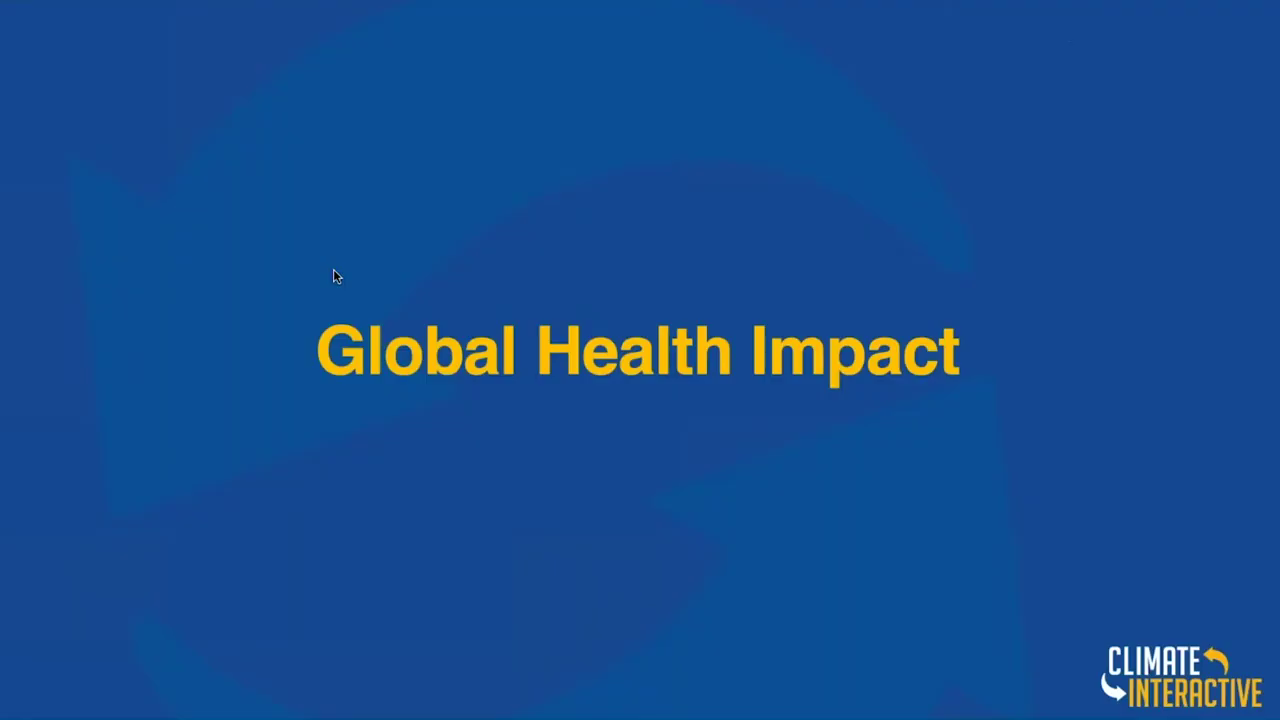
pyautogui.press('super+Tab')
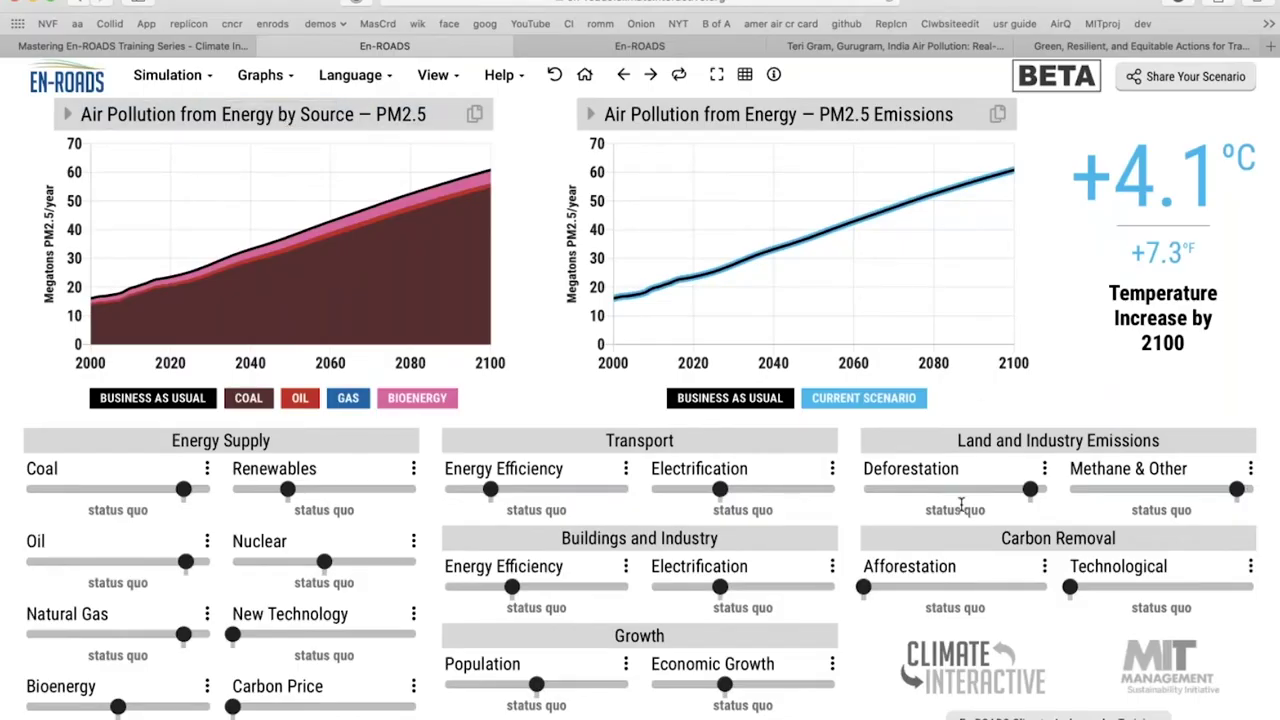
# Step: Try a scenario combining highly reduced deforestation, a high carbon price, and very highly taxed coal
pyautogui.click(916, 490)
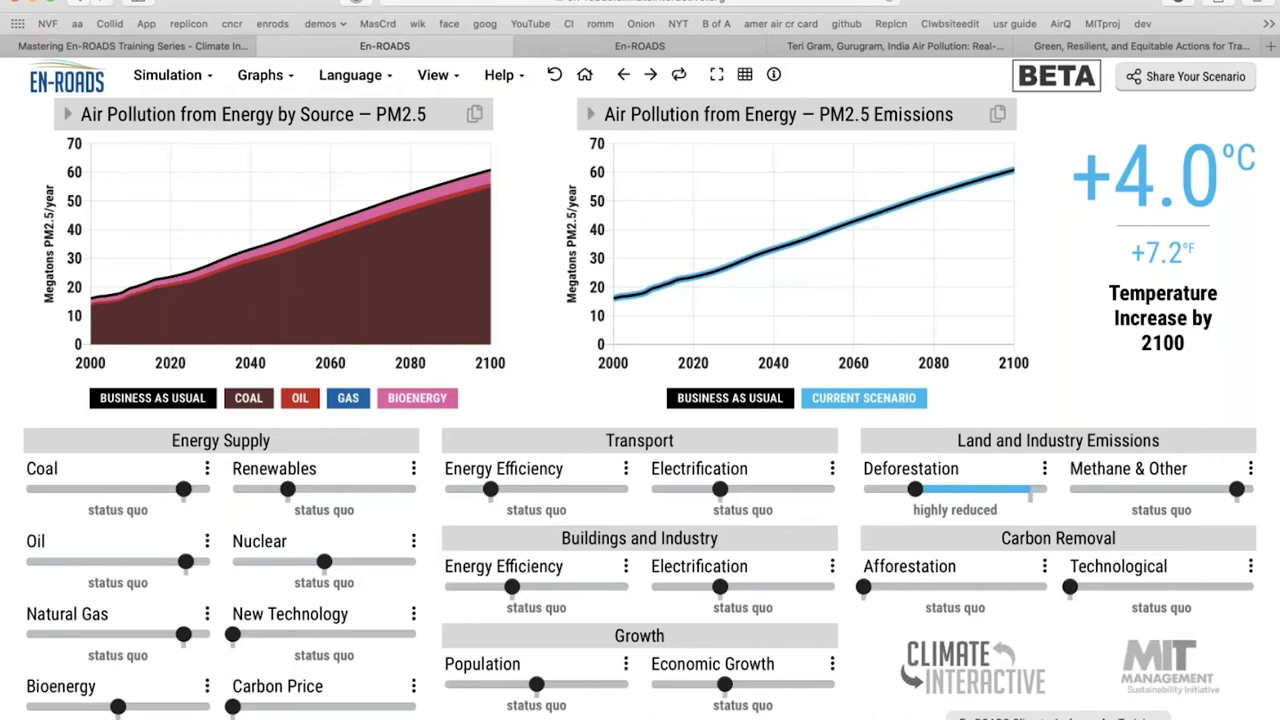
pyautogui.click(392, 707)
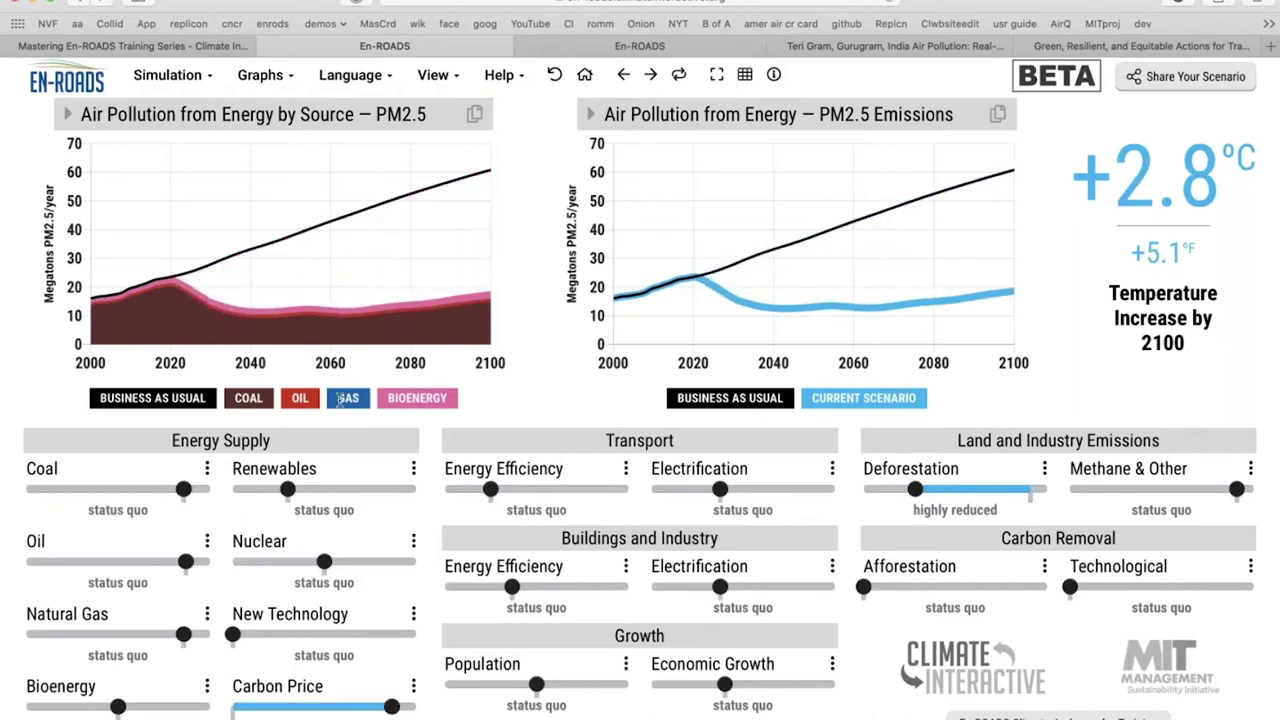
pyautogui.click(68, 489)
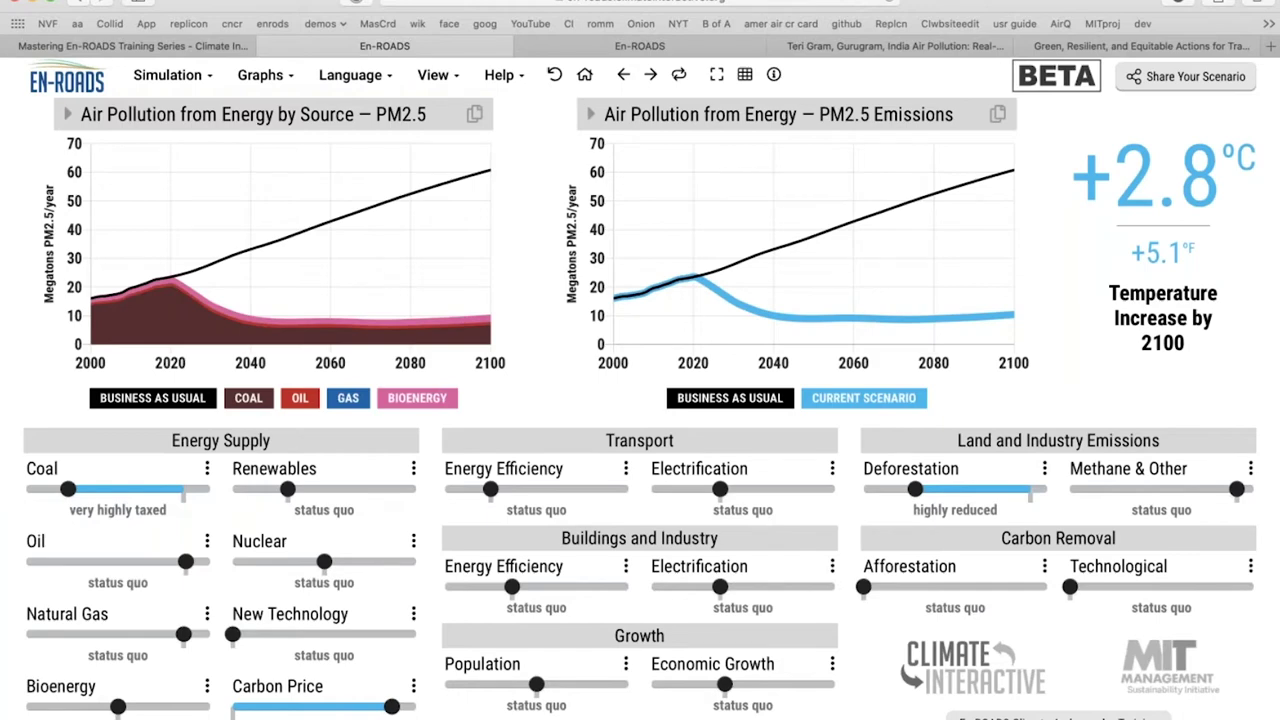
# Step: Switch to PowerPoint and advance to the slide on WHO's figure for yearly deaths from air pollution
pyautogui.press('super+Tab')
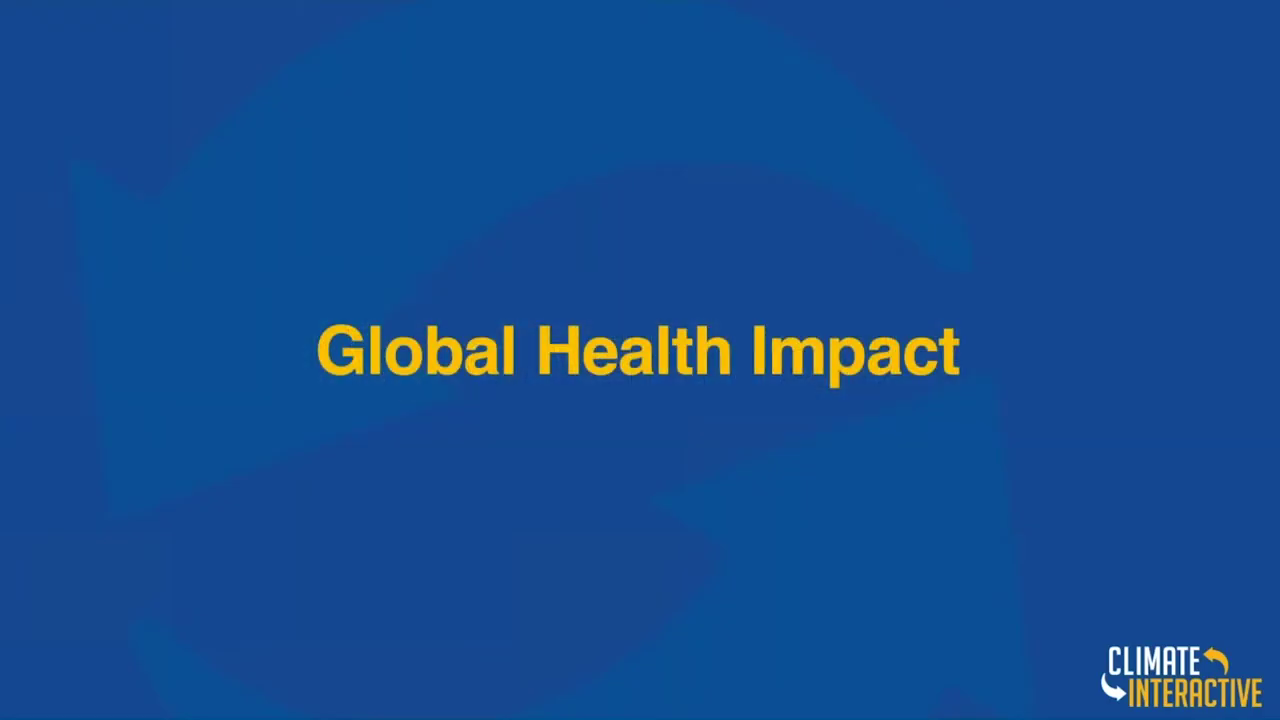
pyautogui.press('Right')
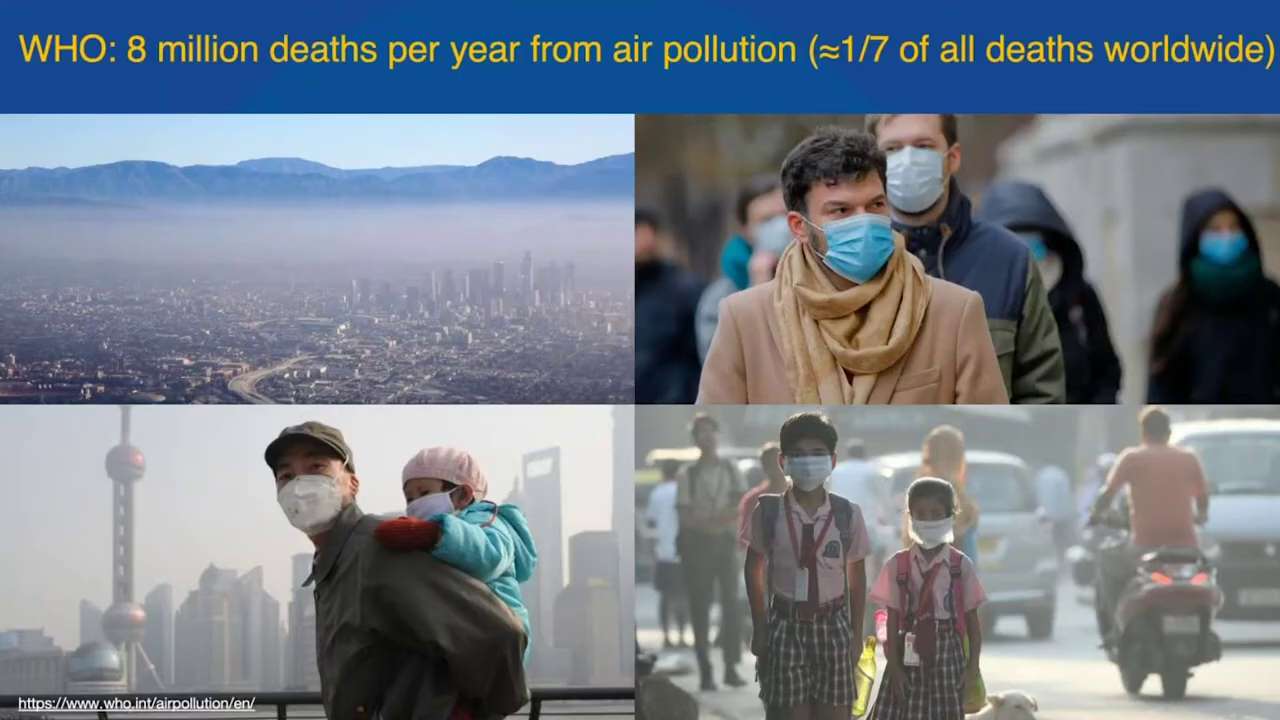
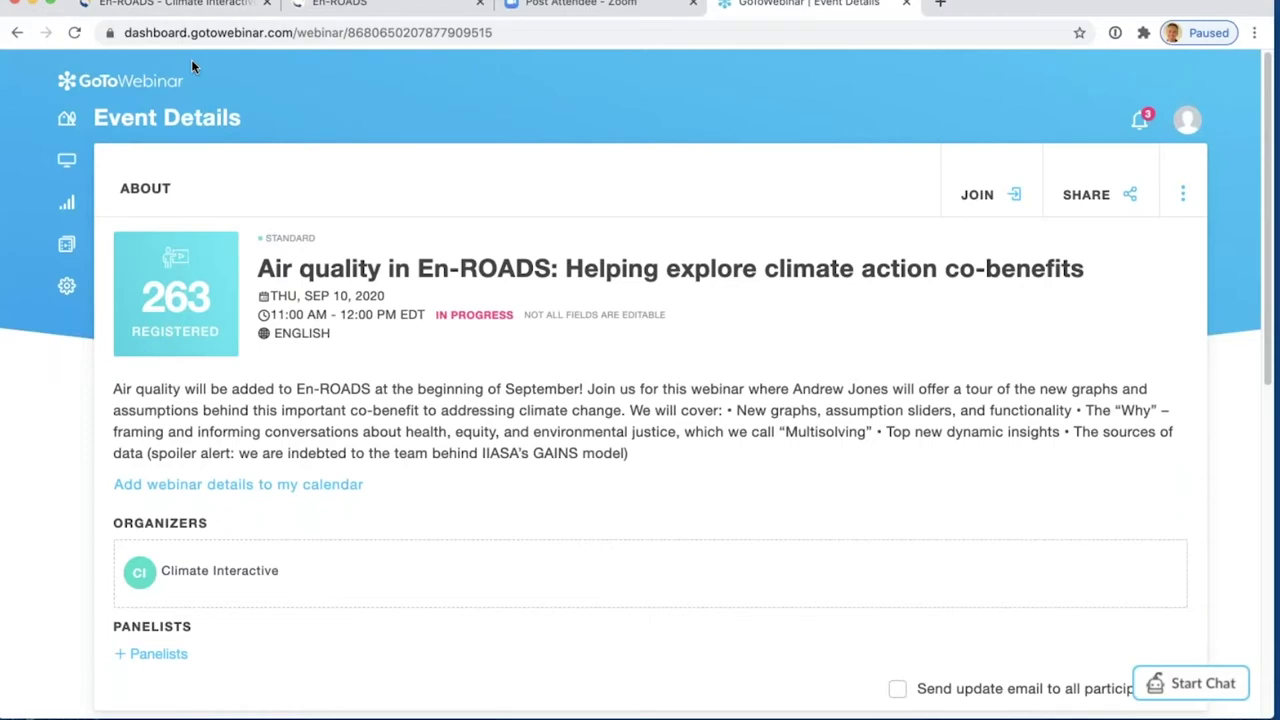
# Step: In Chrome's En-ROADS tab, replace the temperature graph with Greenhouse Gas Net Emissions and the primary energy graph with Air Pollution from Energy – PM2.5 Emissions
pyautogui.click(403, 8)
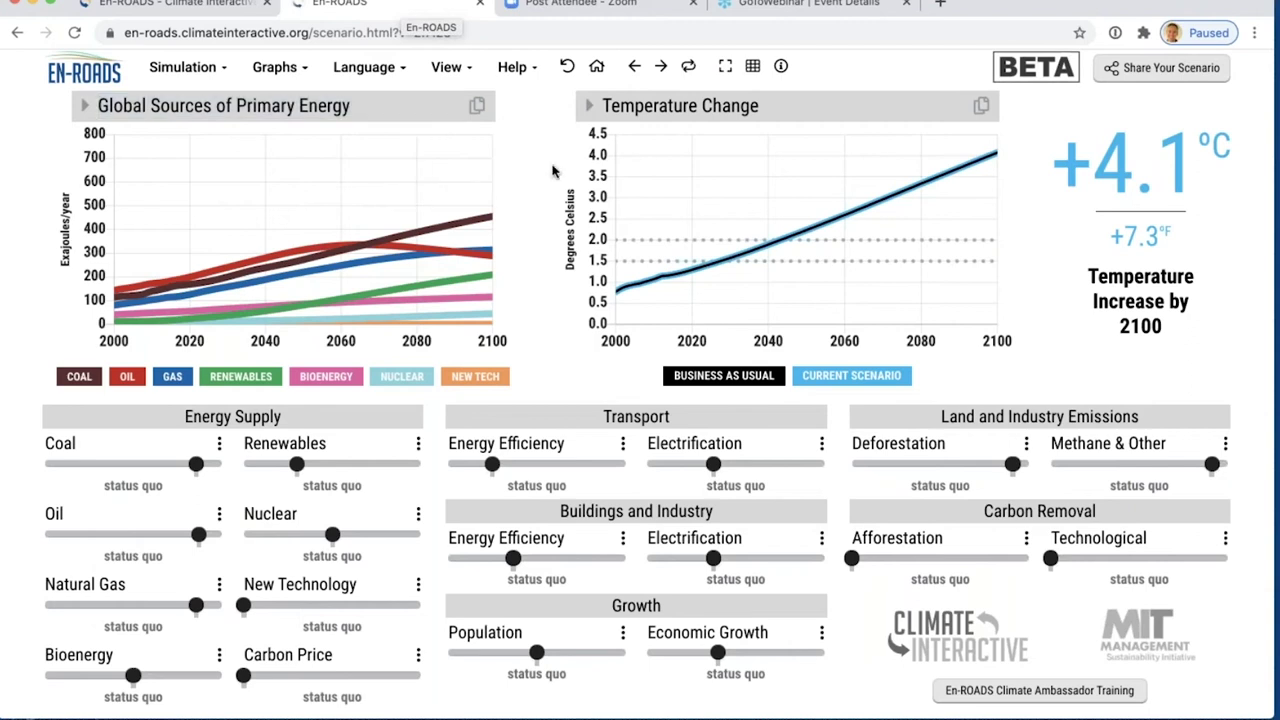
pyautogui.click(753, 66)
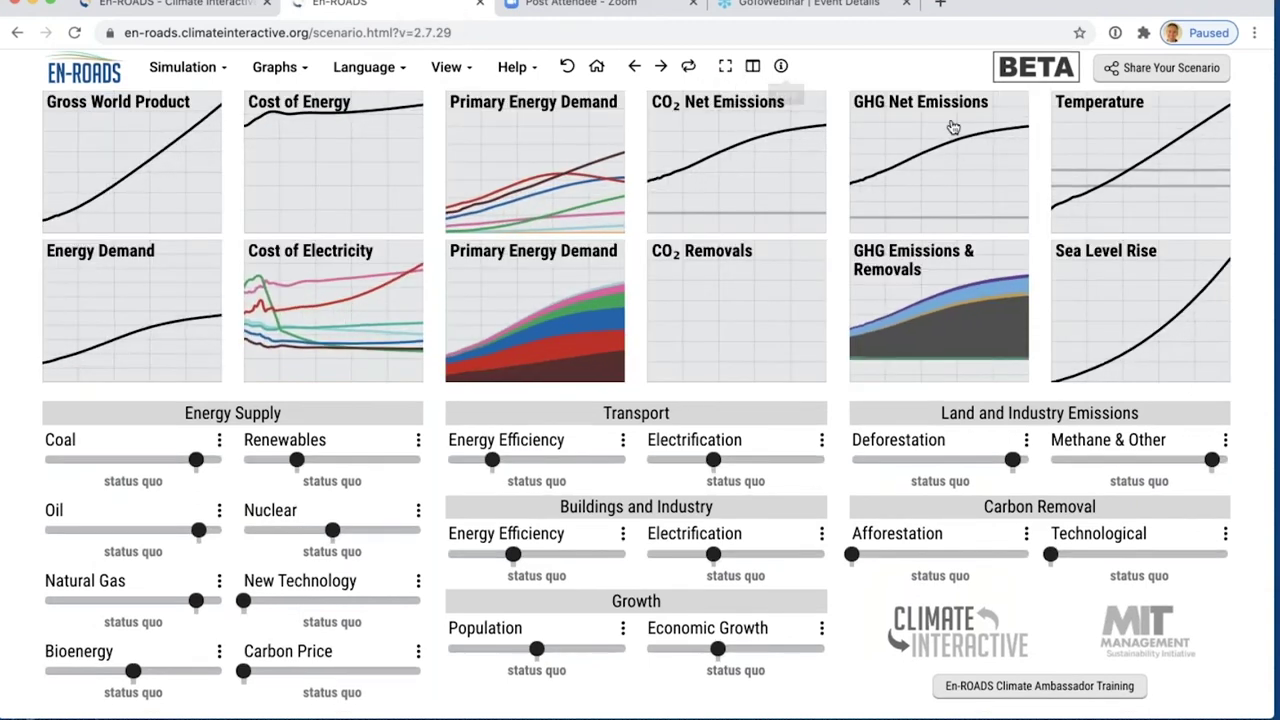
pyautogui.click(910, 150)
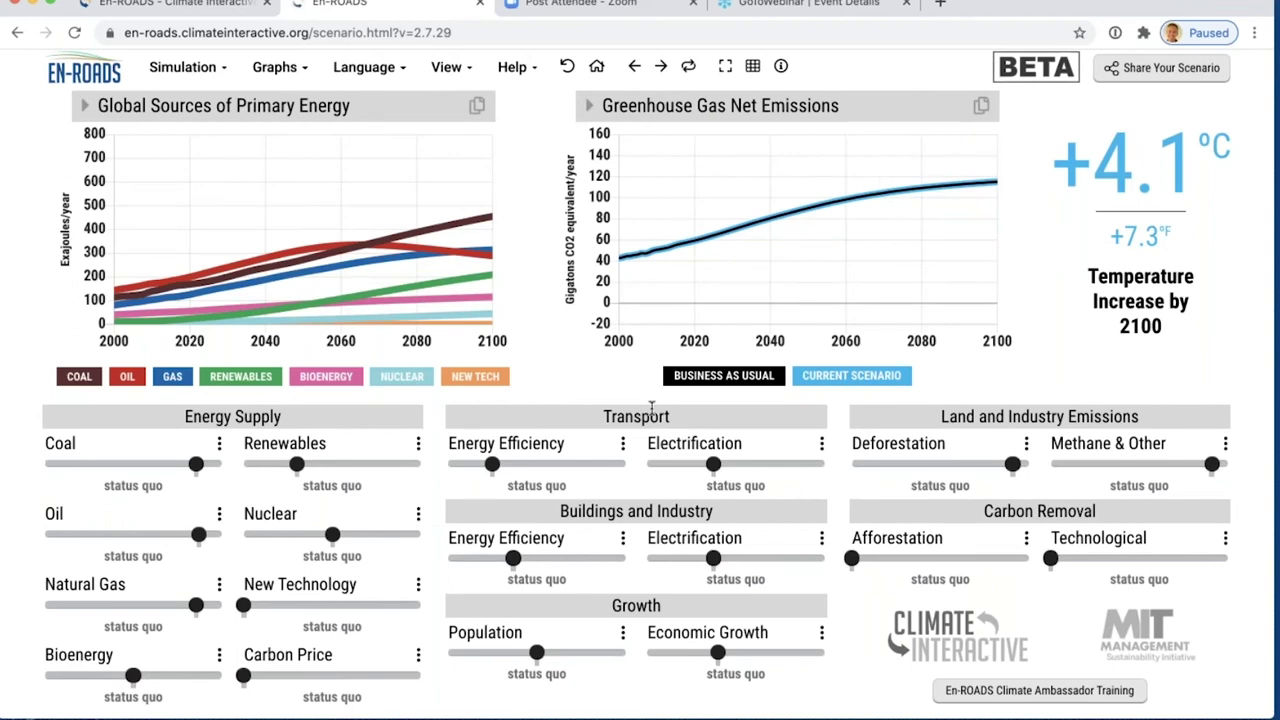
pyautogui.click(388, 108)
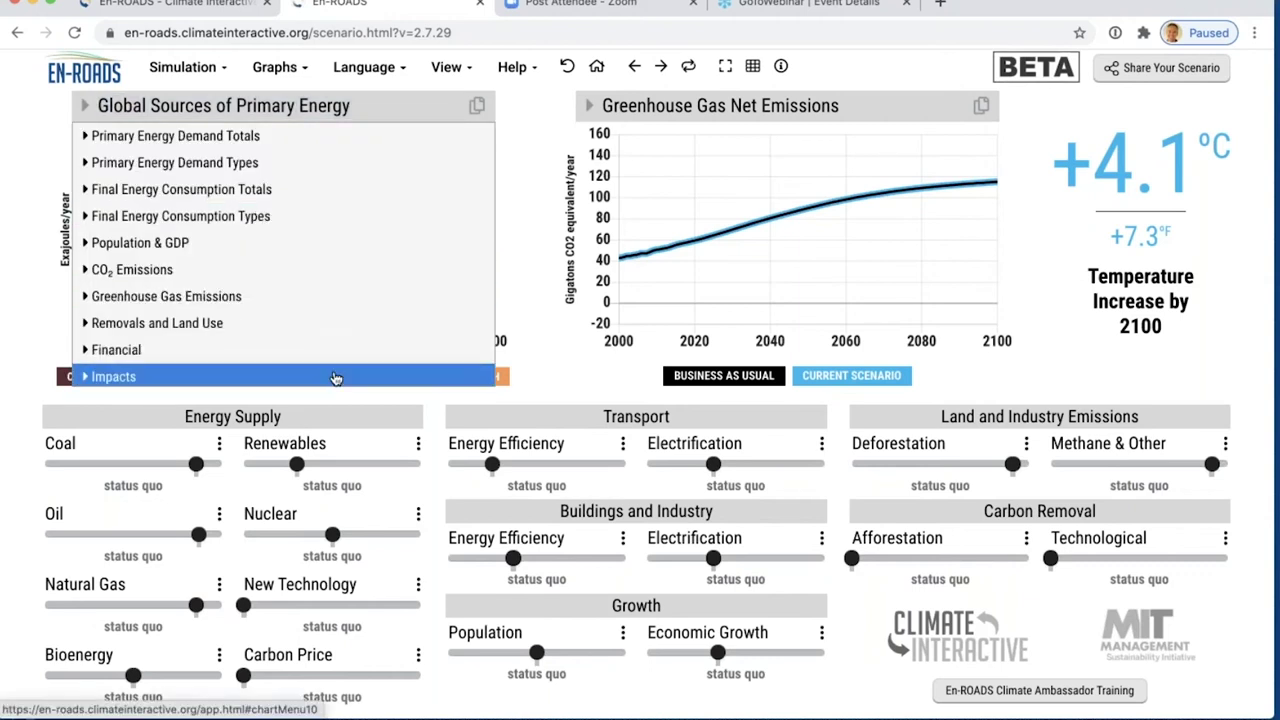
pyautogui.click(335, 377)
pyautogui.click(340, 509)
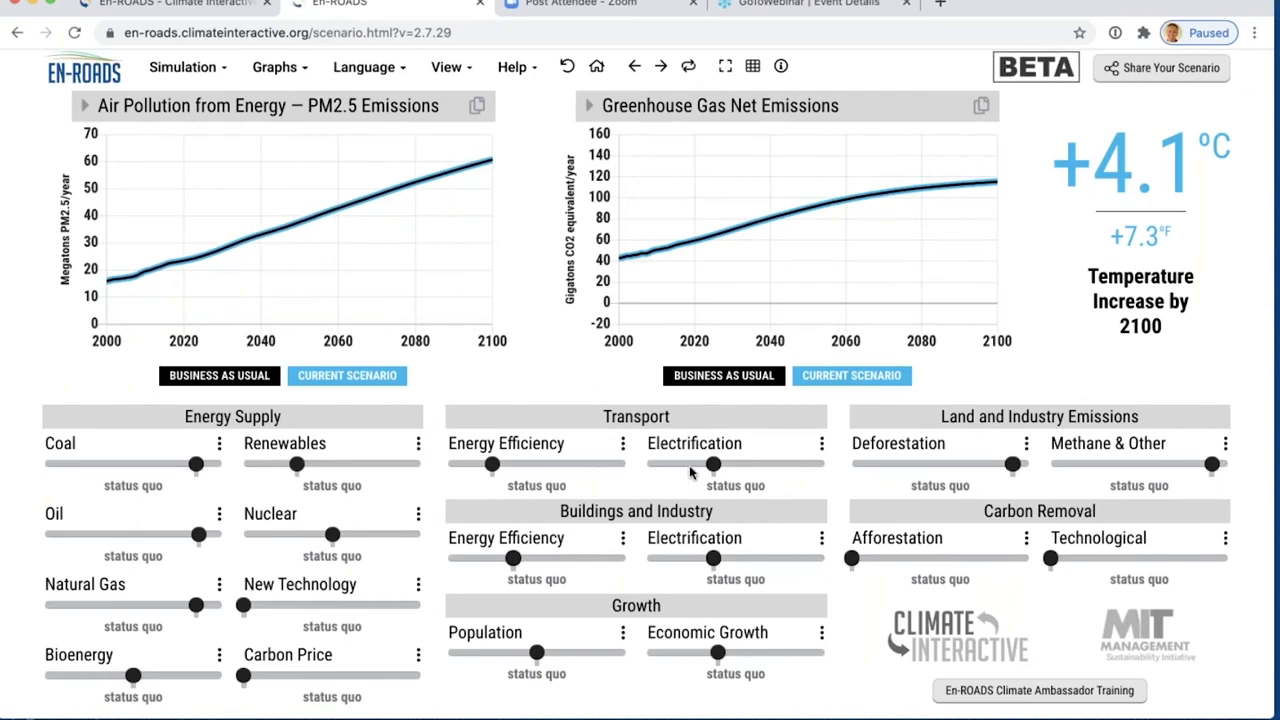
# Step: Set transport energy efficiency to highly increased and renewables to highly subsidized
pyautogui.click(596, 466)
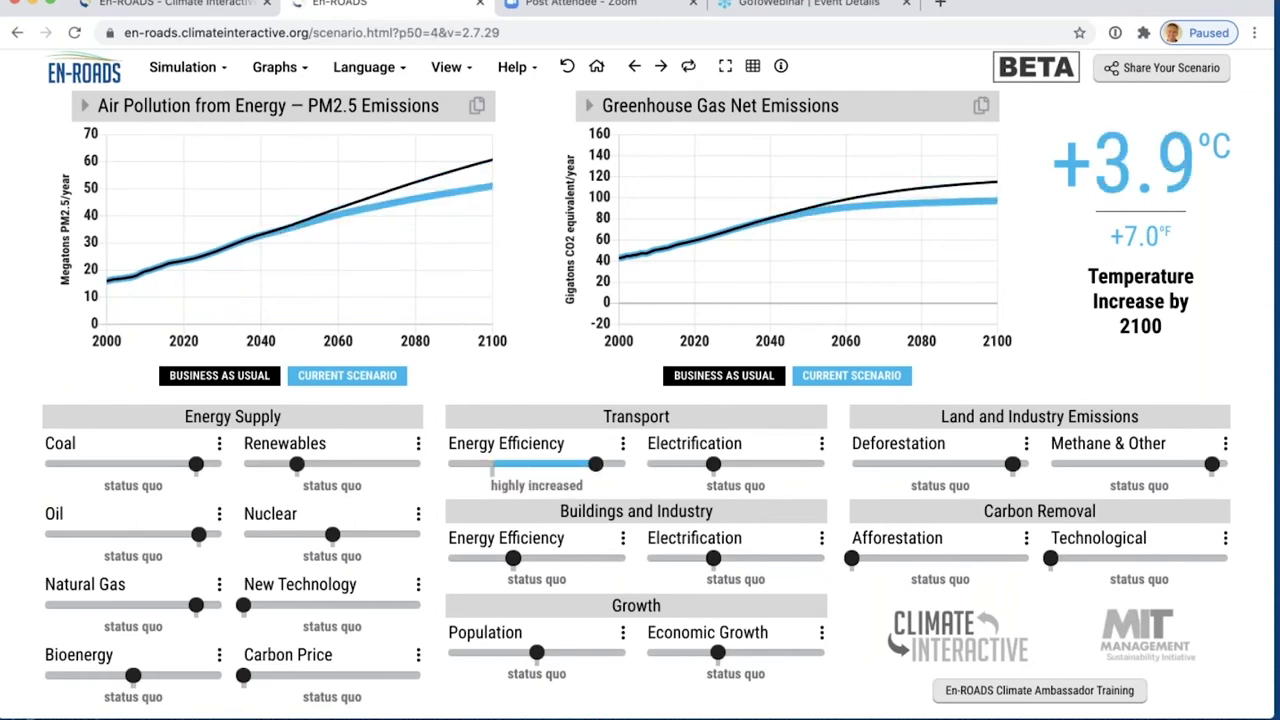
pyautogui.click(402, 465)
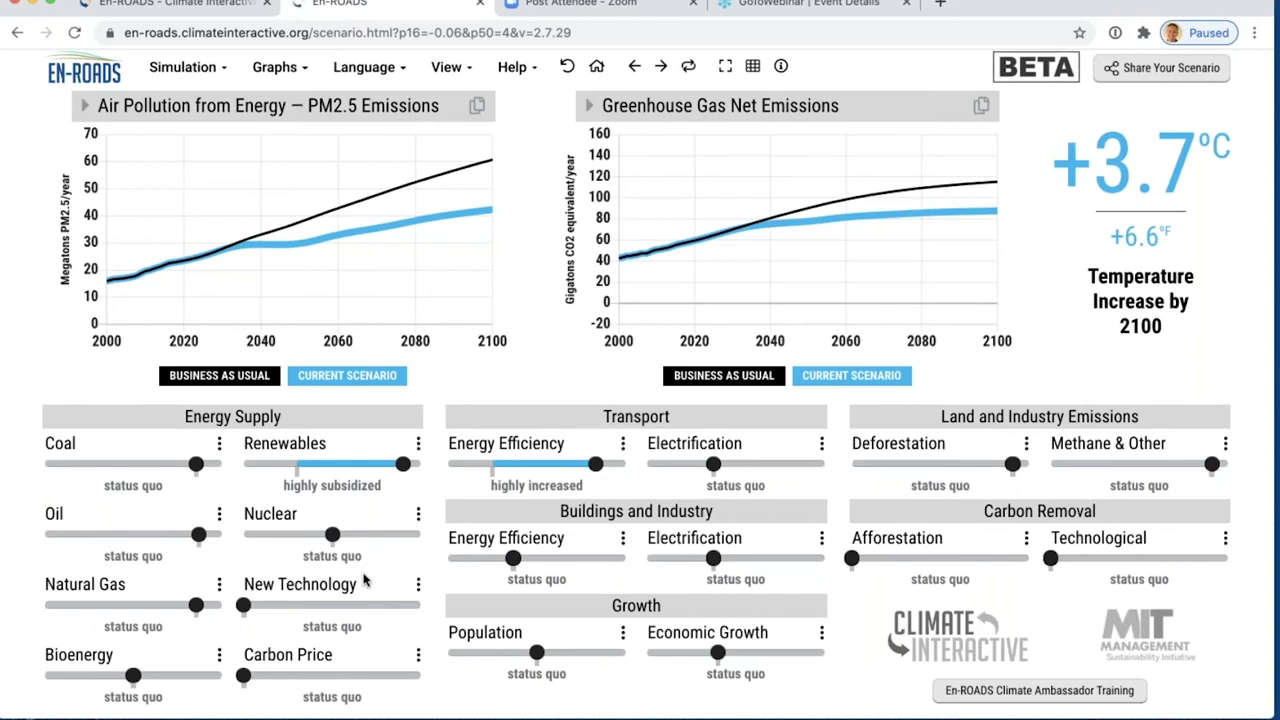
# Step: Switch to PowerPoint, go back to the slide "What's Next 1 – Forests, Fires, and Agriculture", and return to En-ROADS in Safari
pyautogui.press('super+Tab')
pyautogui.press('super+Tab')
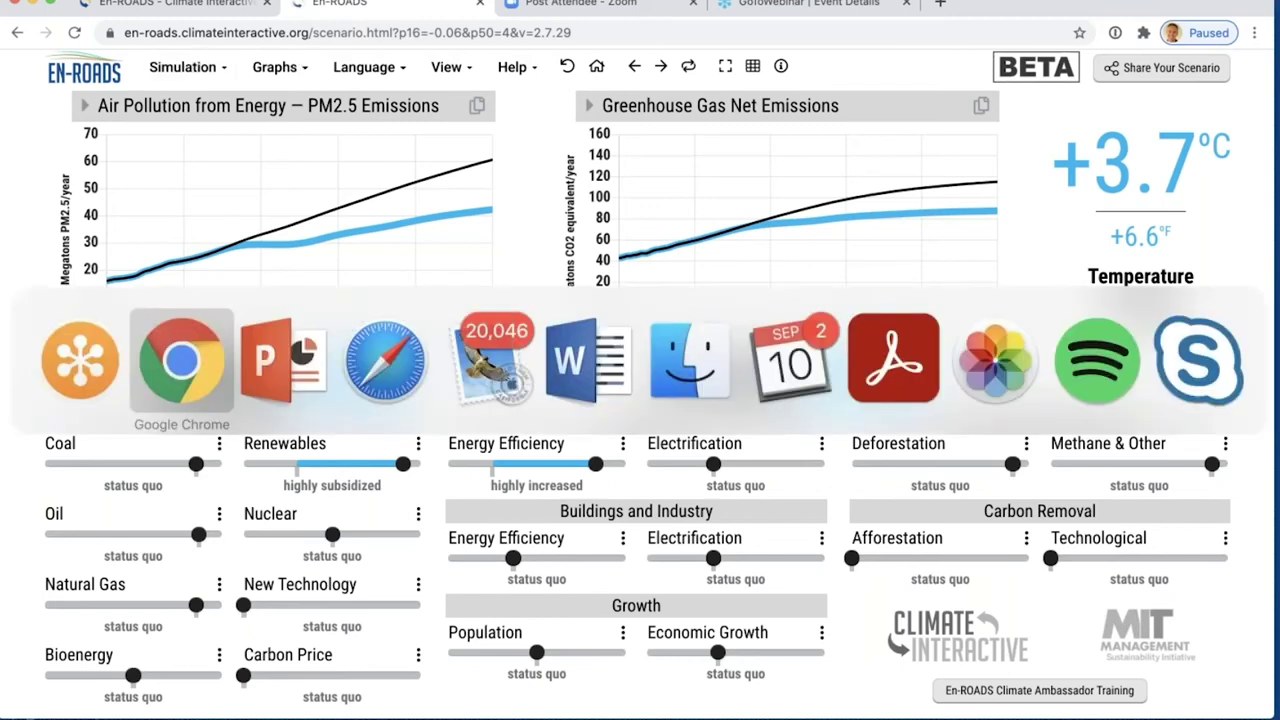
pyautogui.press('super+Tab')
pyautogui.press('Left')
pyautogui.press('Left')
pyautogui.press('Left')
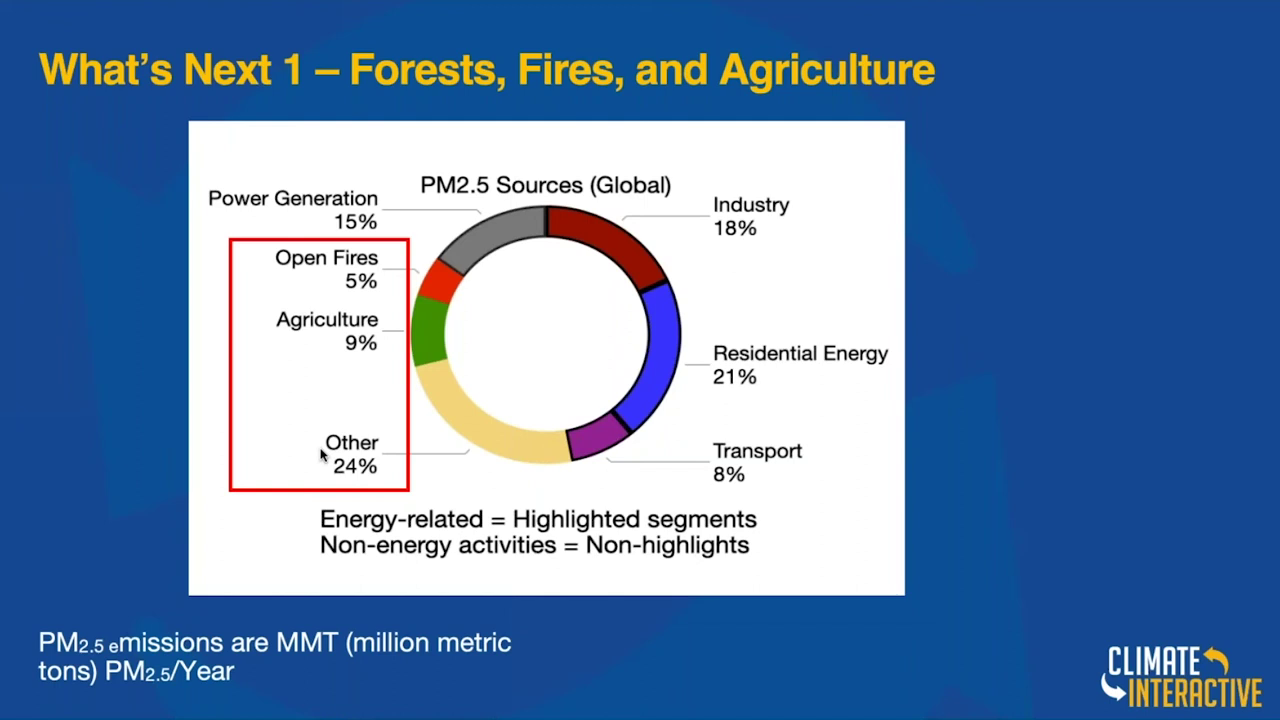
pyautogui.press('super+Tab')
pyautogui.press('super+Tab')
pyautogui.press('super+Tab')
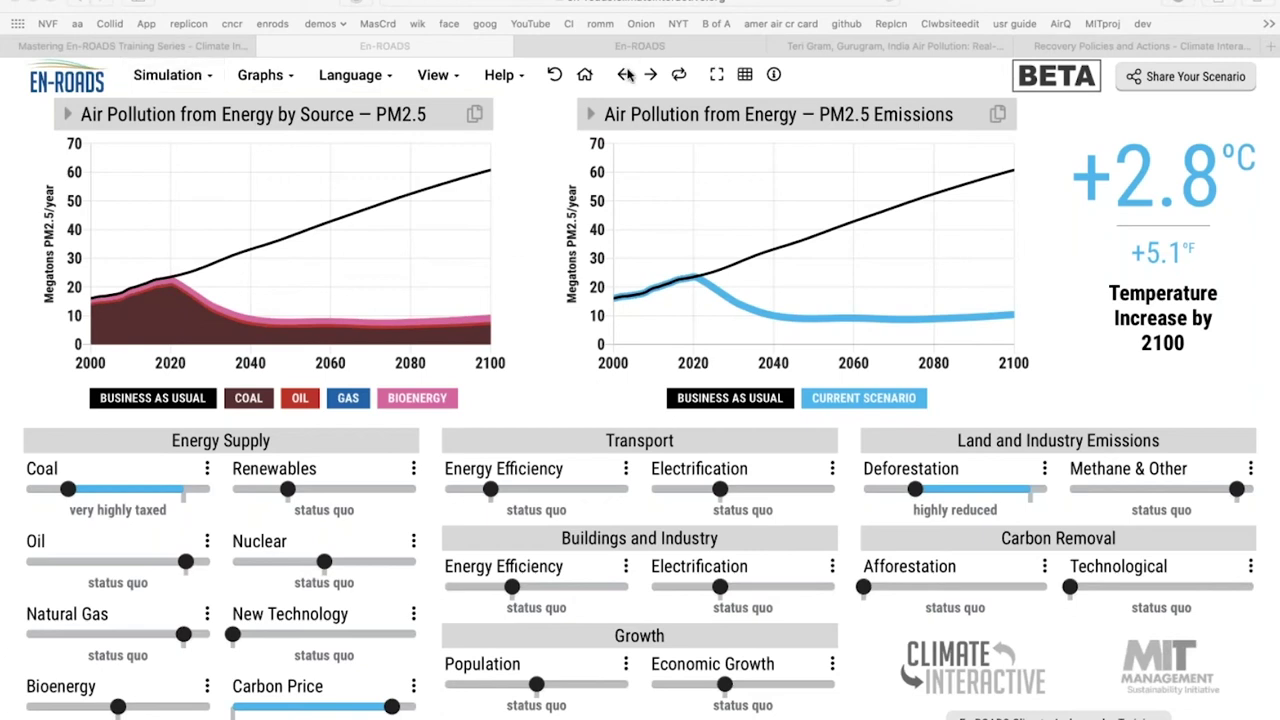
# Step: Reset all policies and assumptions before and after trying highly subsidized renewables, and restore the default graphs
pyautogui.click(552, 76)
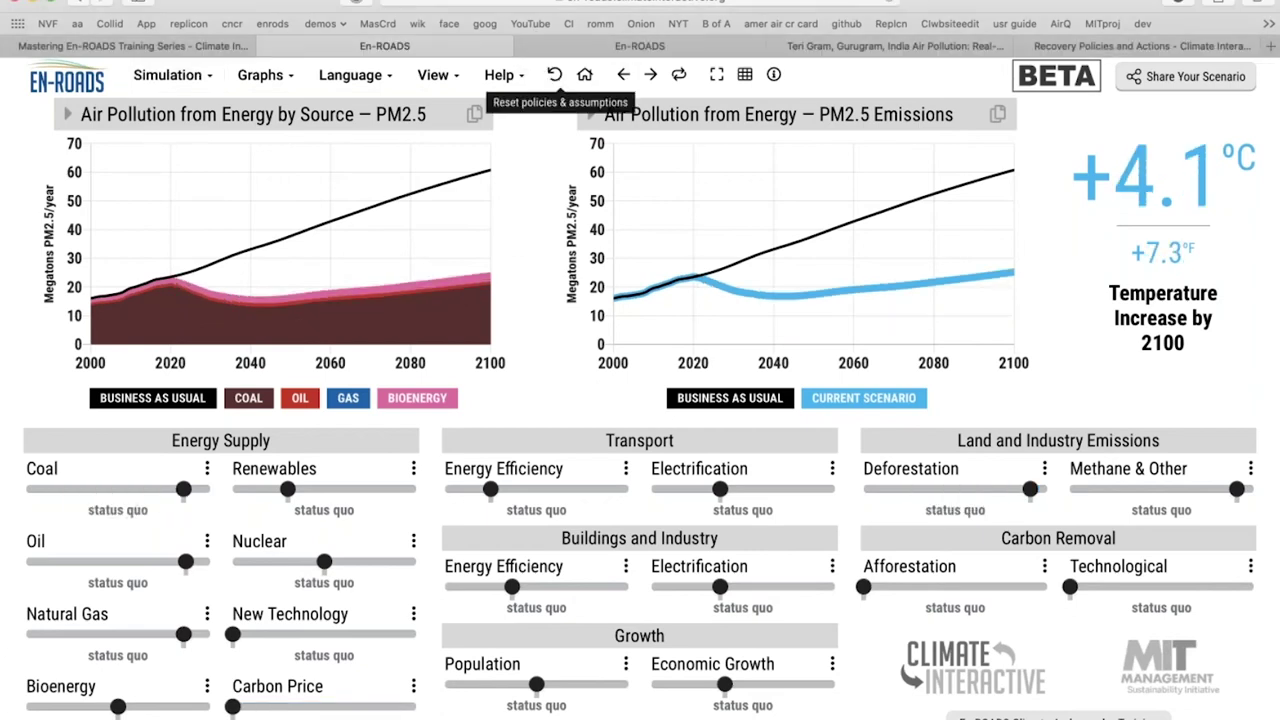
pyautogui.click(379, 488)
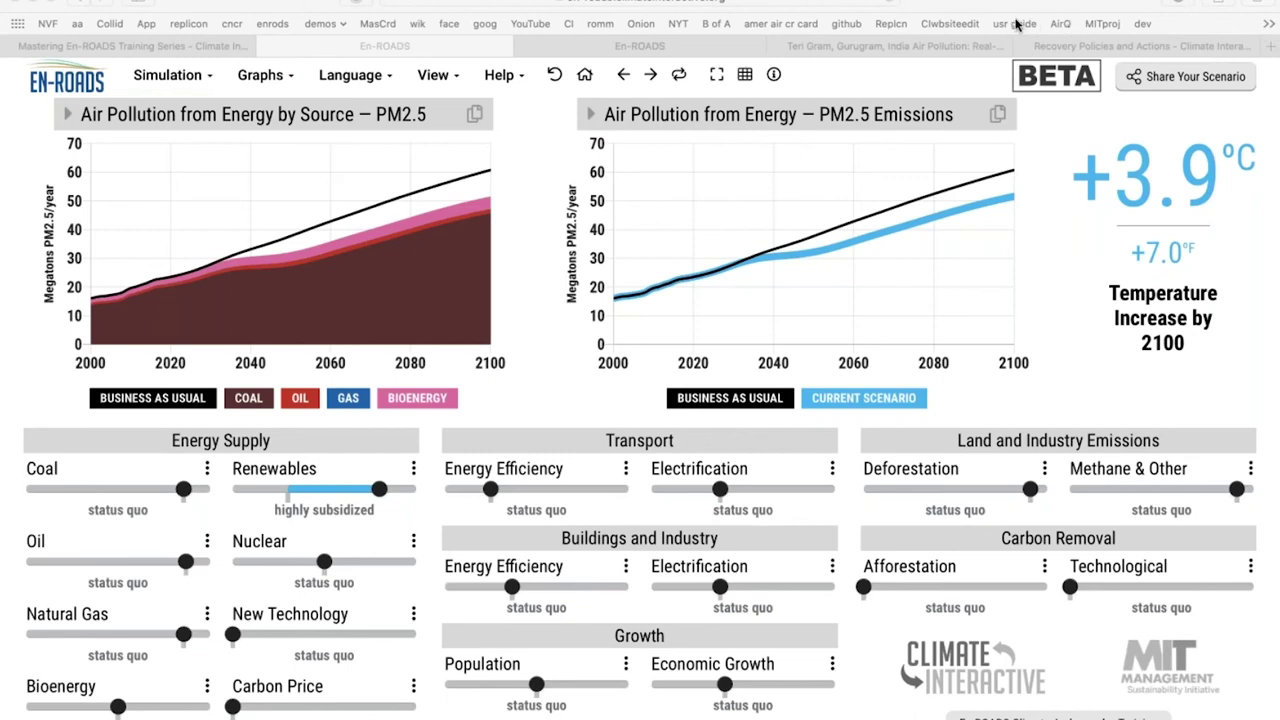
pyautogui.click(555, 77)
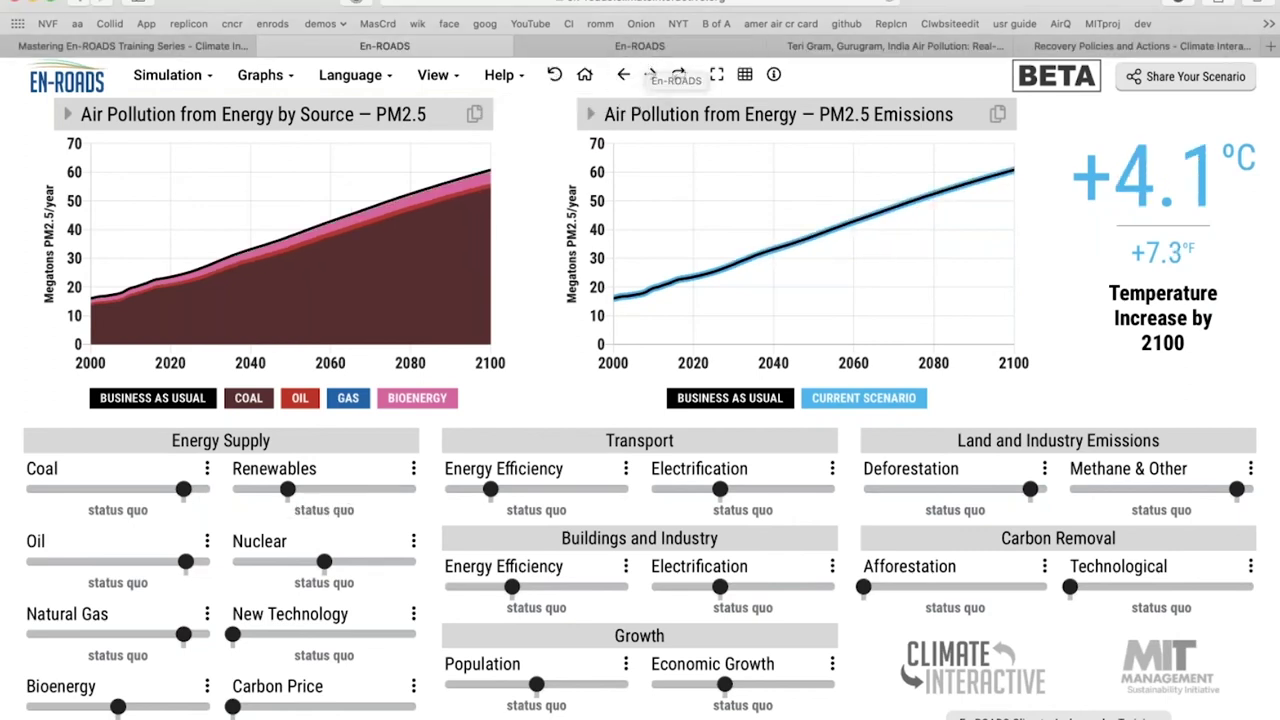
pyautogui.click(588, 76)
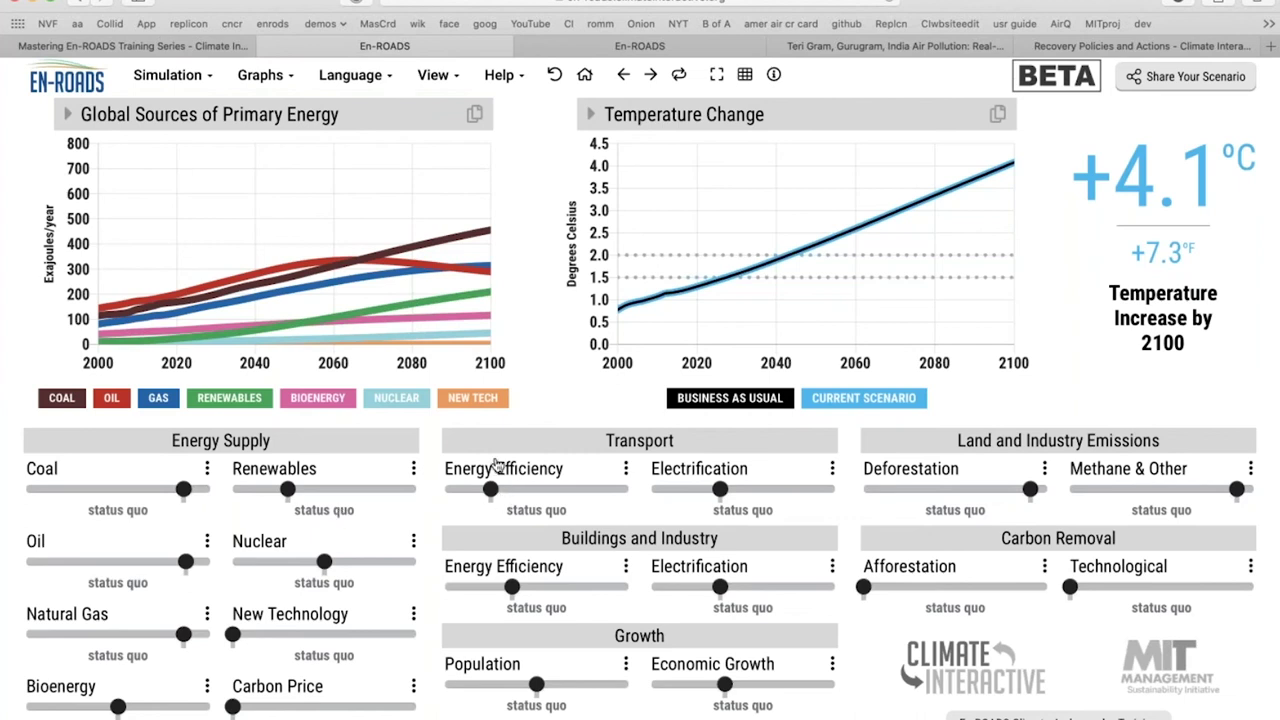
# Step: In the detailed Renewables settings, try a storage R&D breakthrough cost reduction of 21 percent and a renewables tax/subsidy of -0.03 $/kWh
pyautogui.click(408, 467)
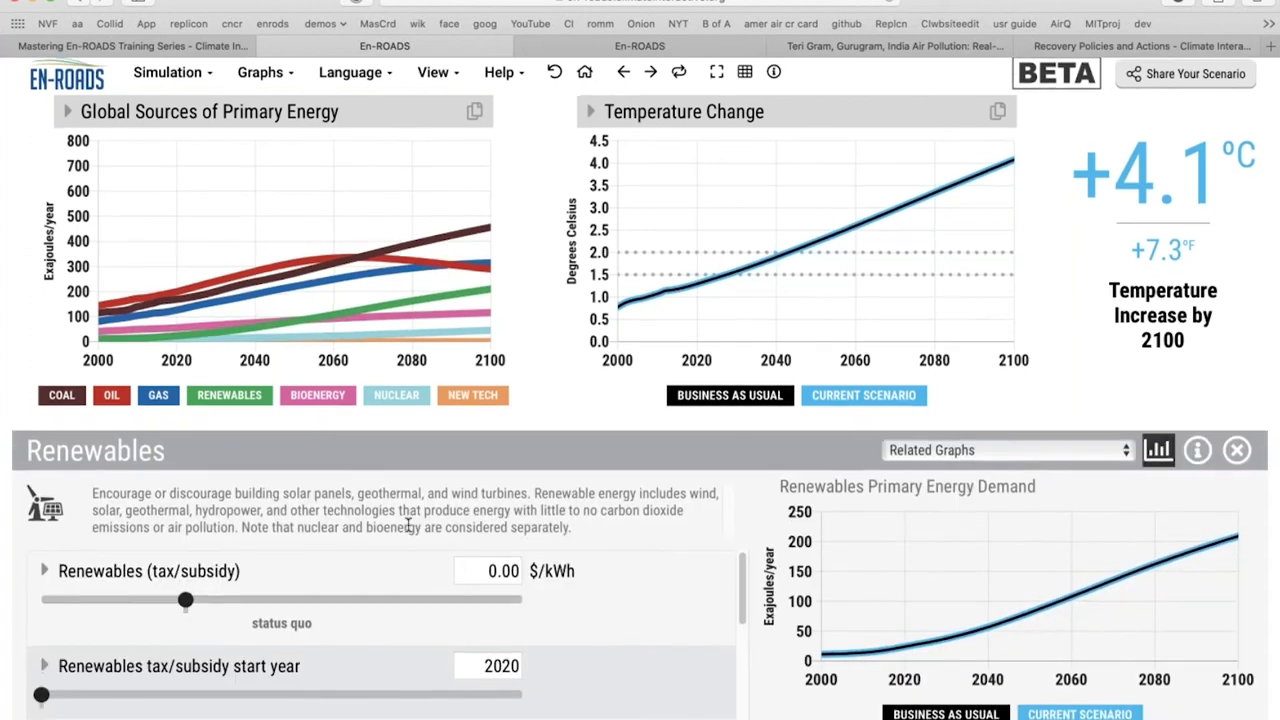
pyautogui.scroll(-5, 448, 581)
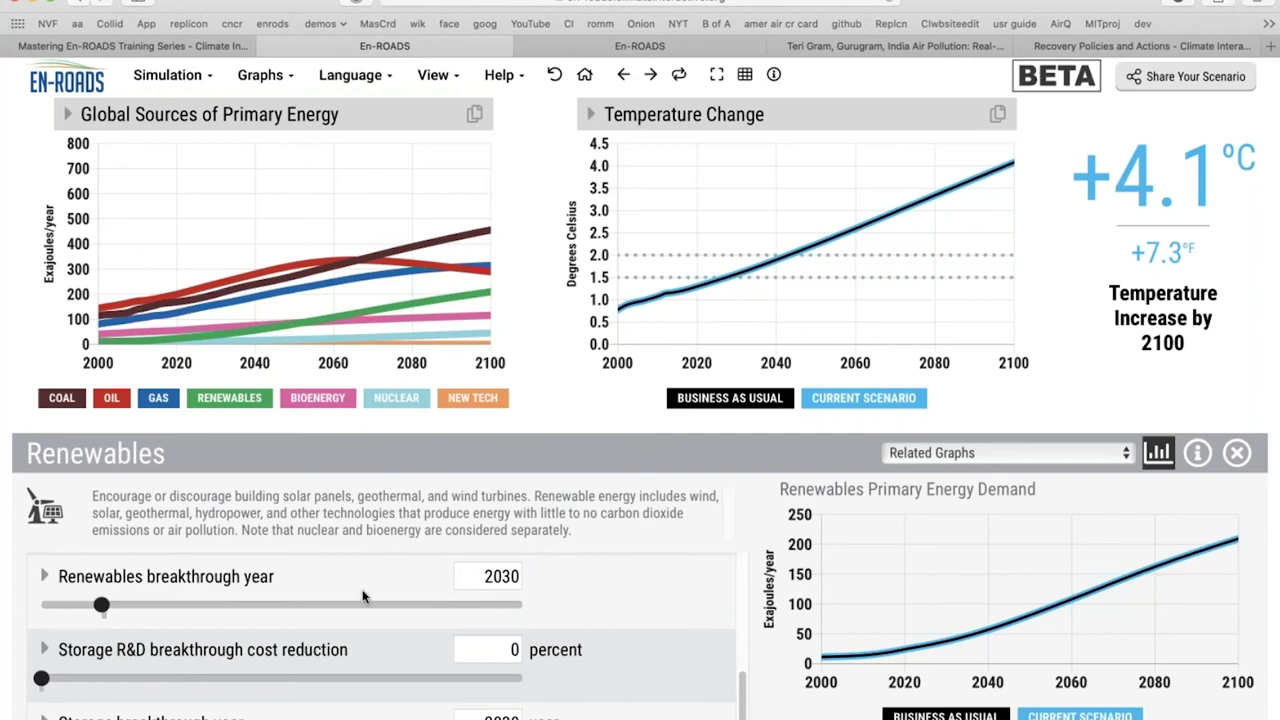
pyautogui.click(129, 679)
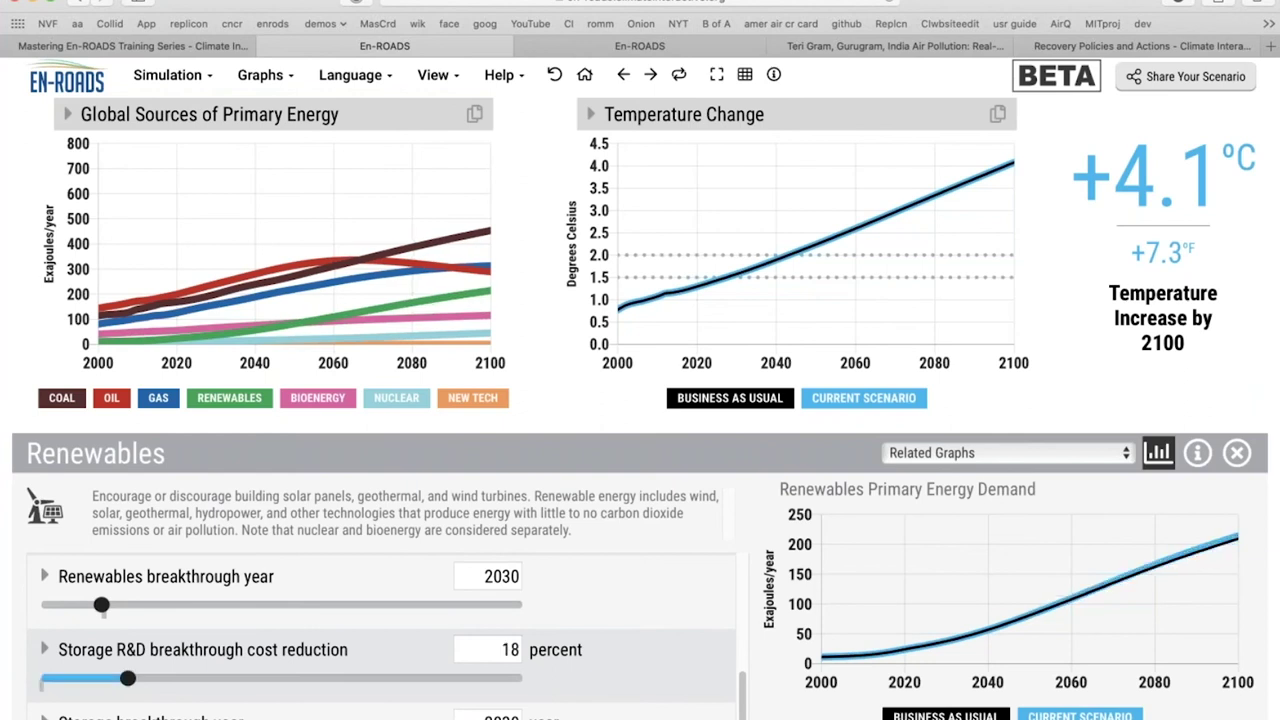
pyautogui.click(143, 679)
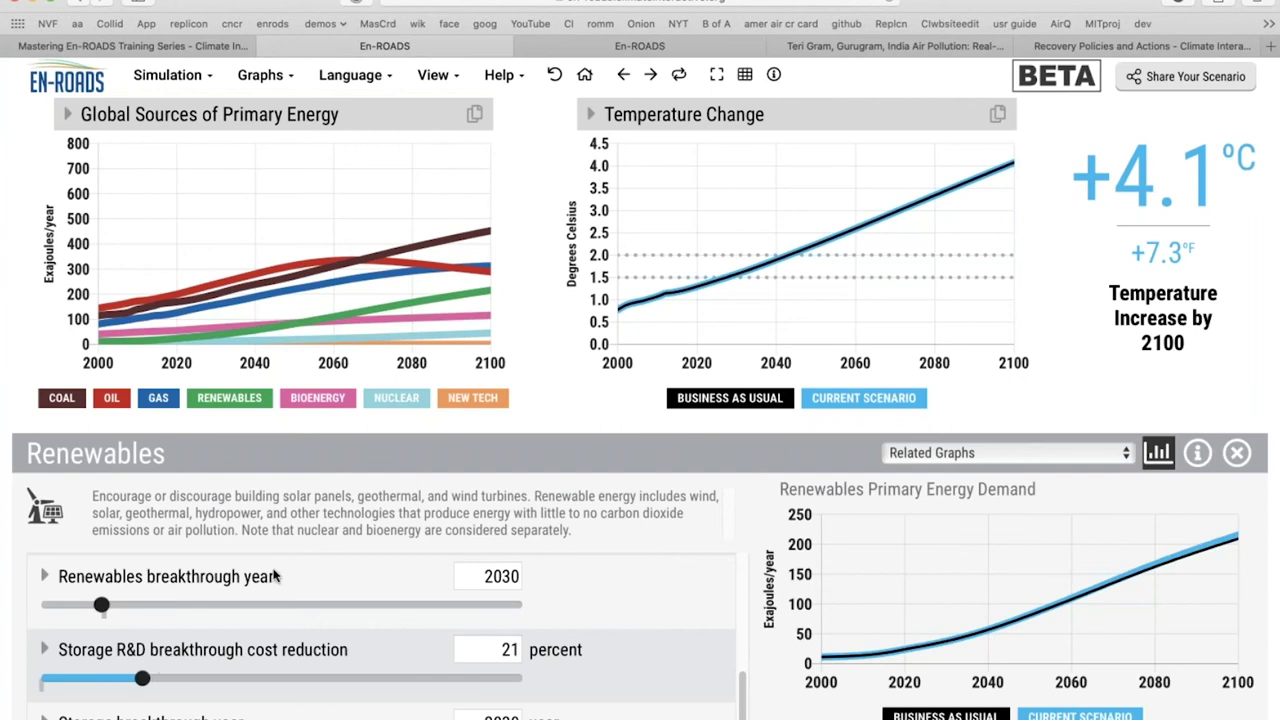
pyautogui.scroll(3, 277, 577)
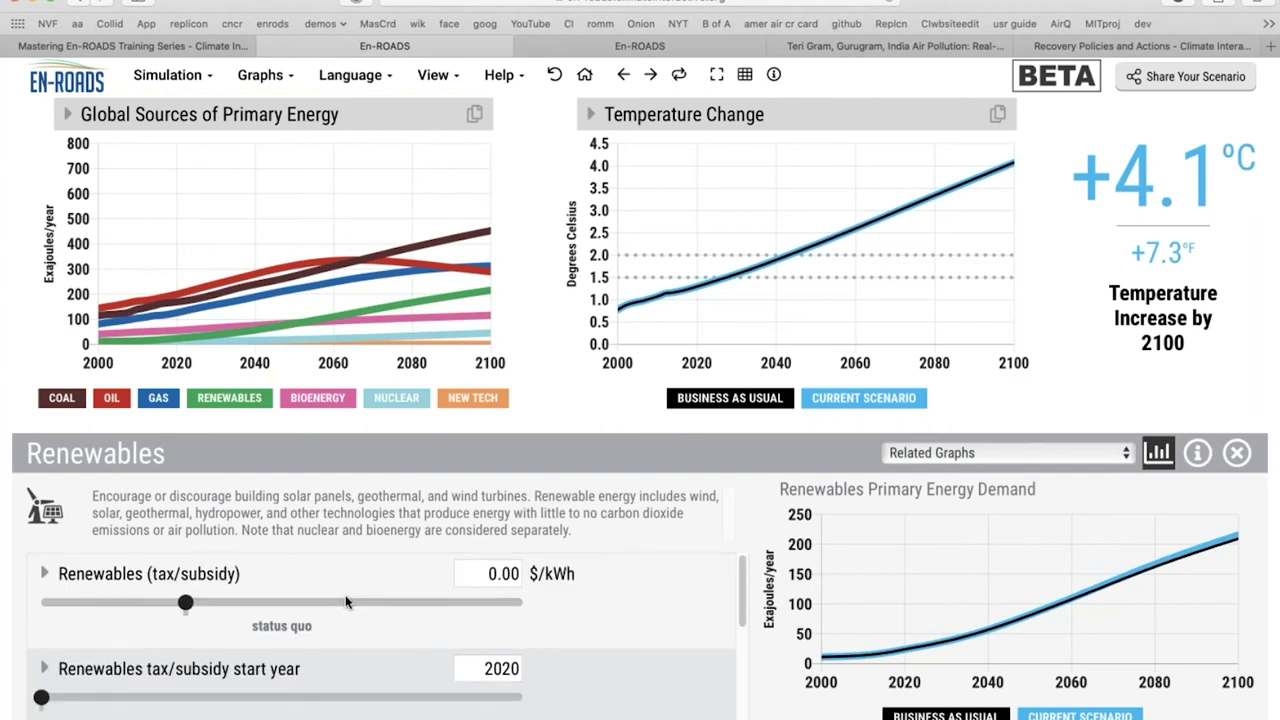
pyautogui.click(345, 601)
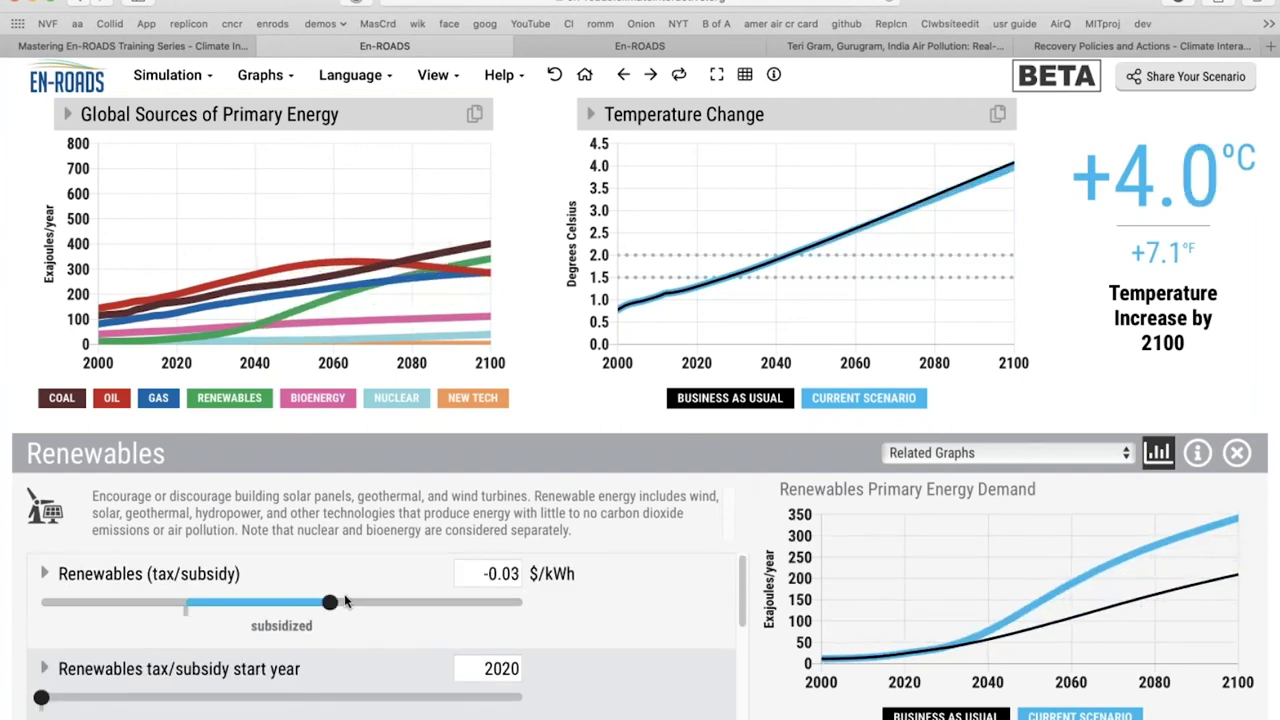
# Step: Close the detailed Renewables settings and reset all policies and assumptions to the status quo
pyautogui.click(576, 390)
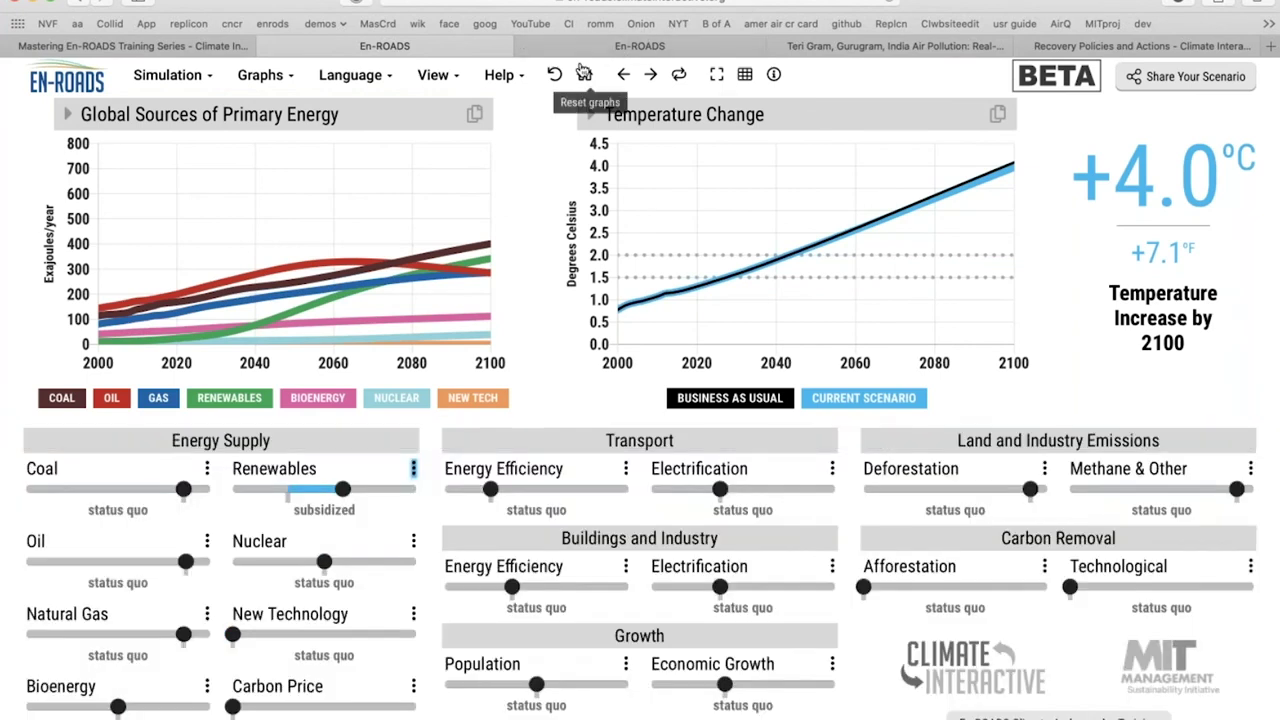
pyautogui.click(557, 75)
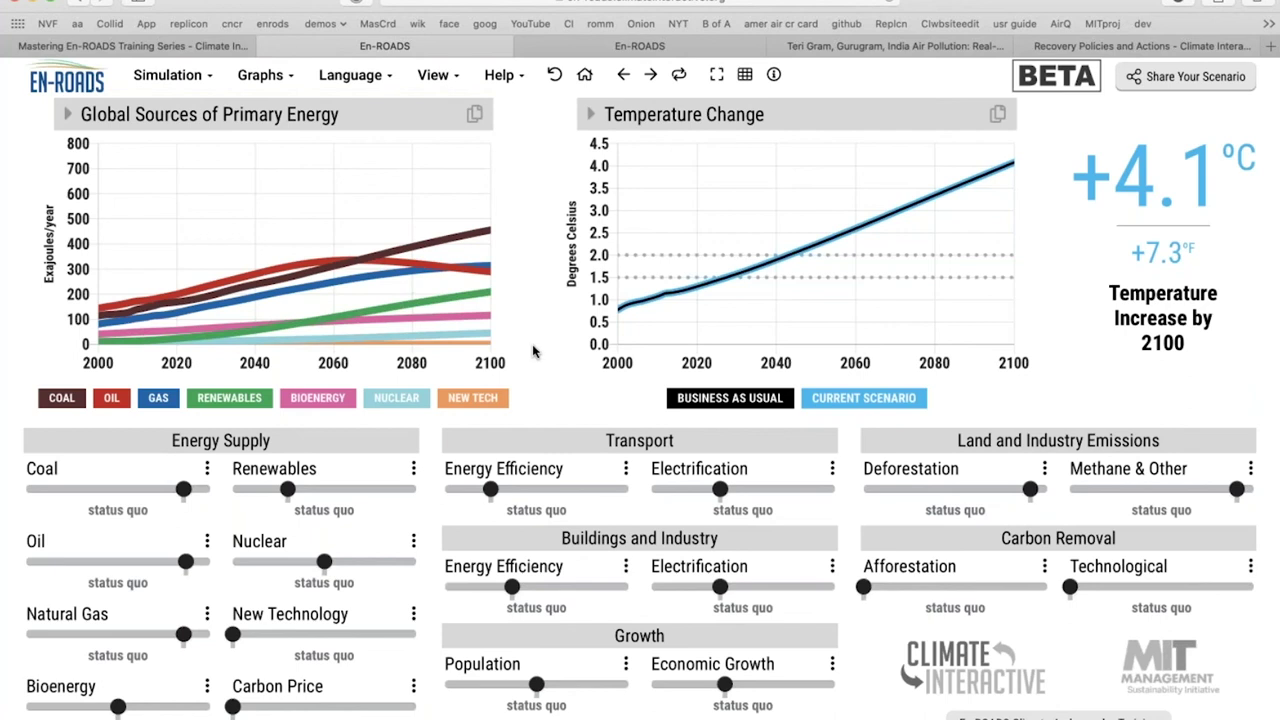
pyautogui.press('super+Tab')
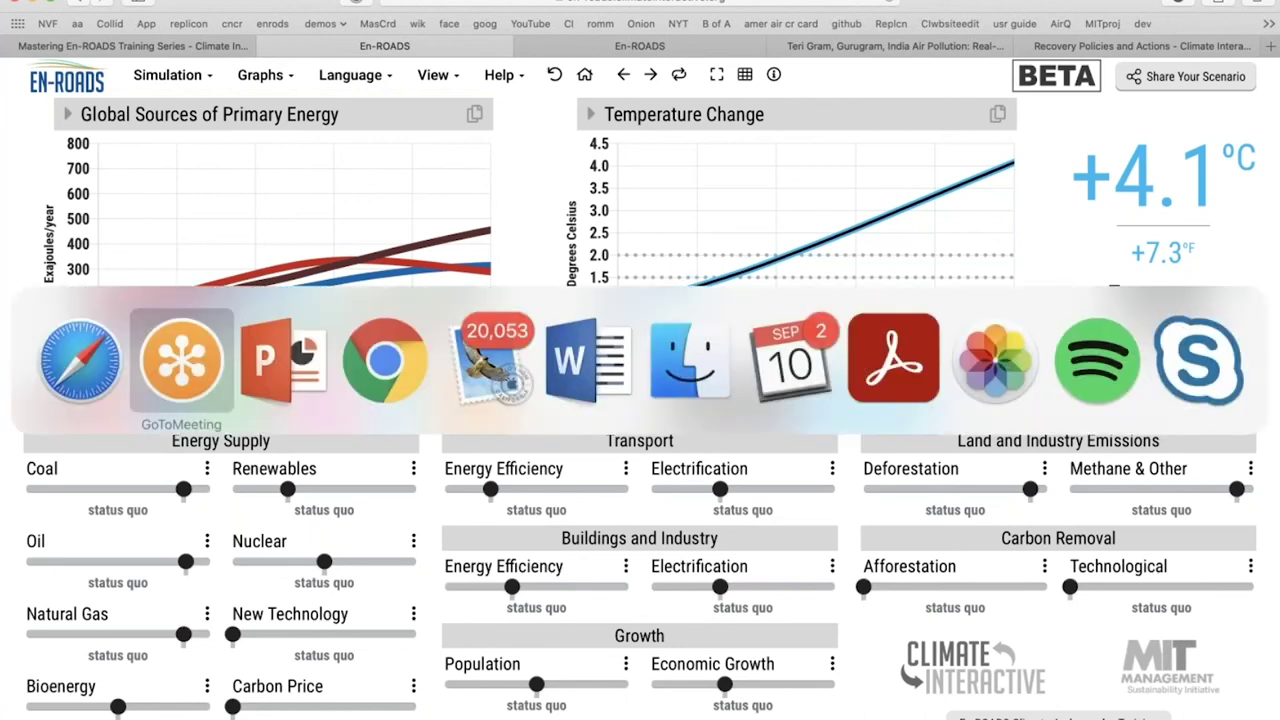
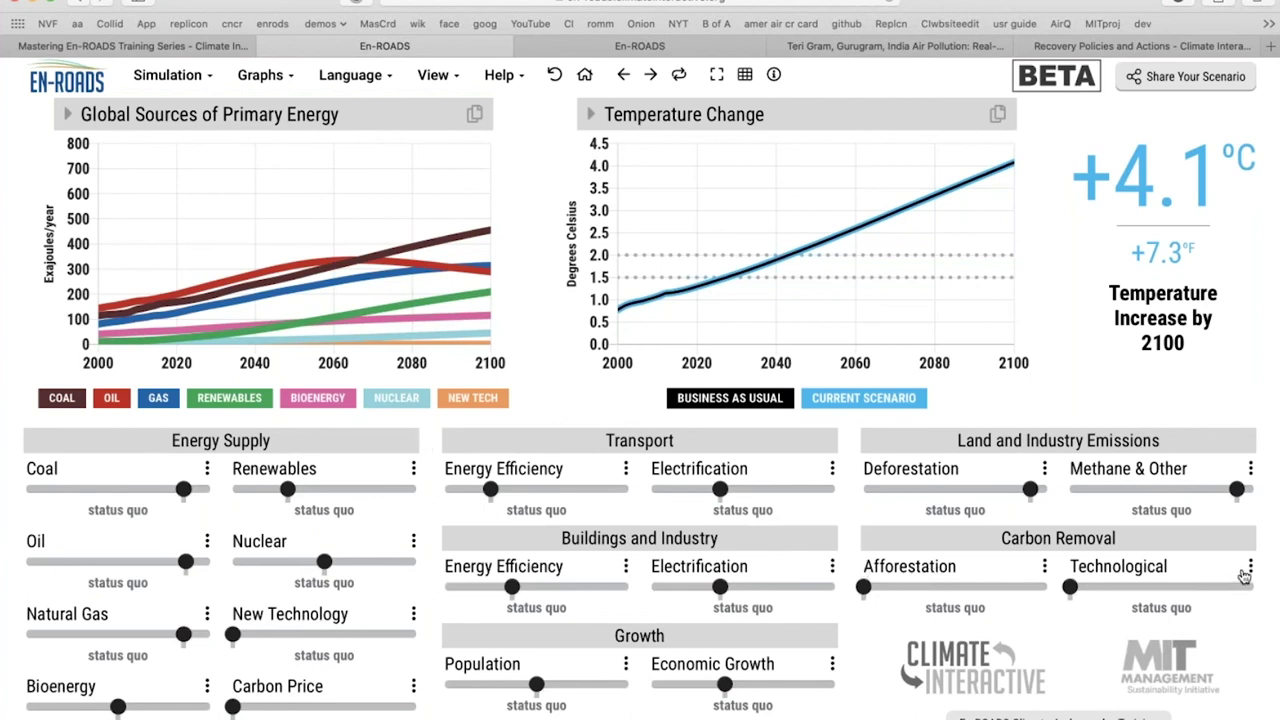
# Step: Open the detailed Coal settings and show the related graph Coal Primary Energy Demand—Area
pyautogui.click(205, 468)
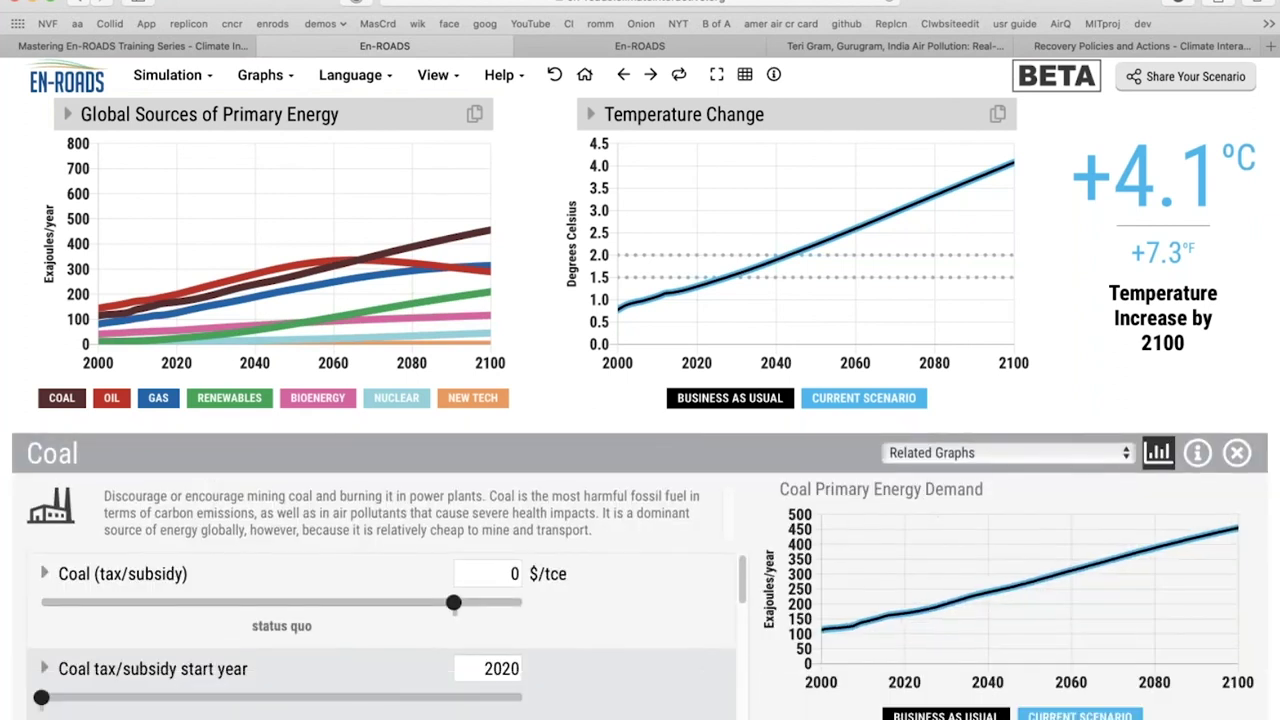
pyautogui.click(972, 452)
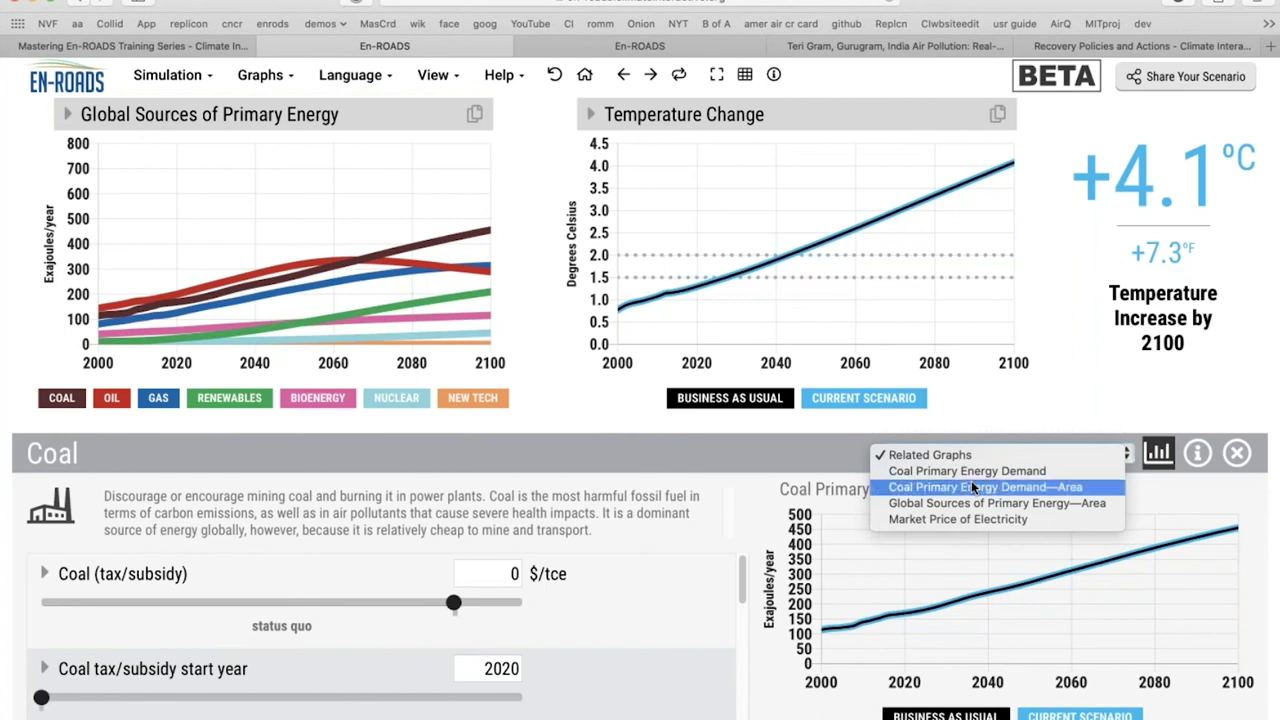
pyautogui.click(972, 487)
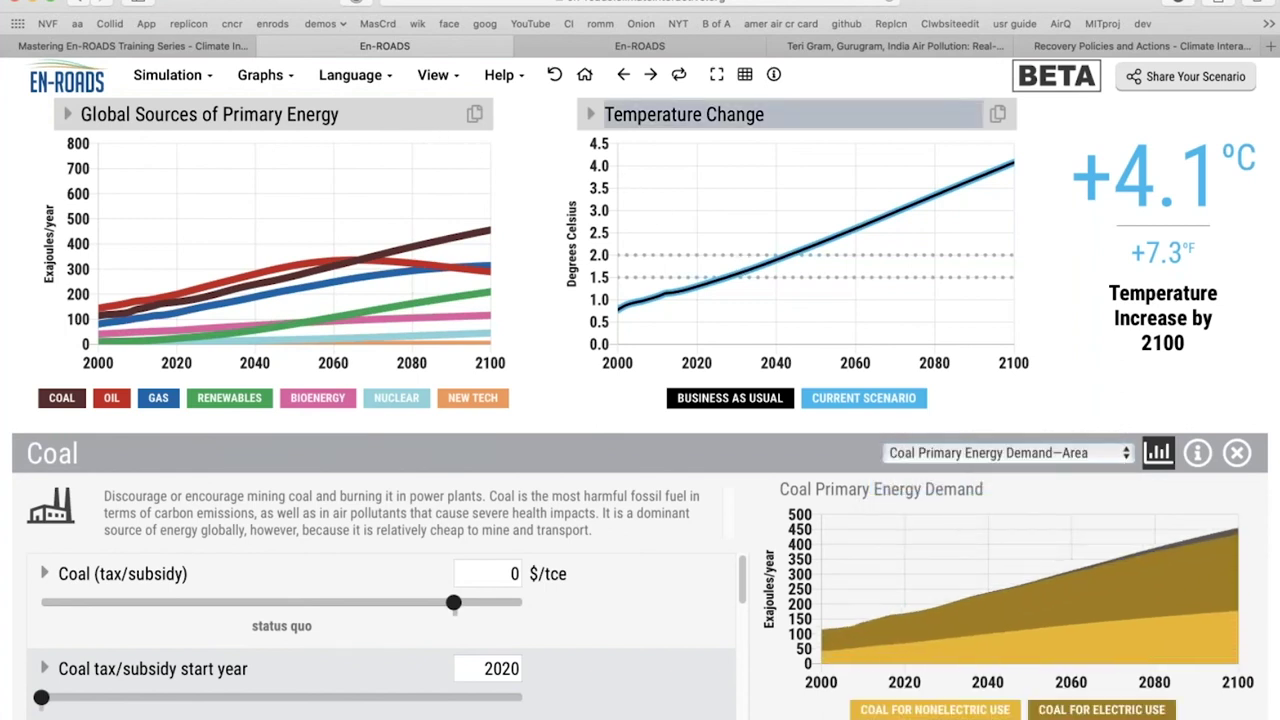
# Step: Replace the main Temperature Change graph with Coal Primary Energy Demand—Area and close the detailed Coal settings
pyautogui.click(700, 114)
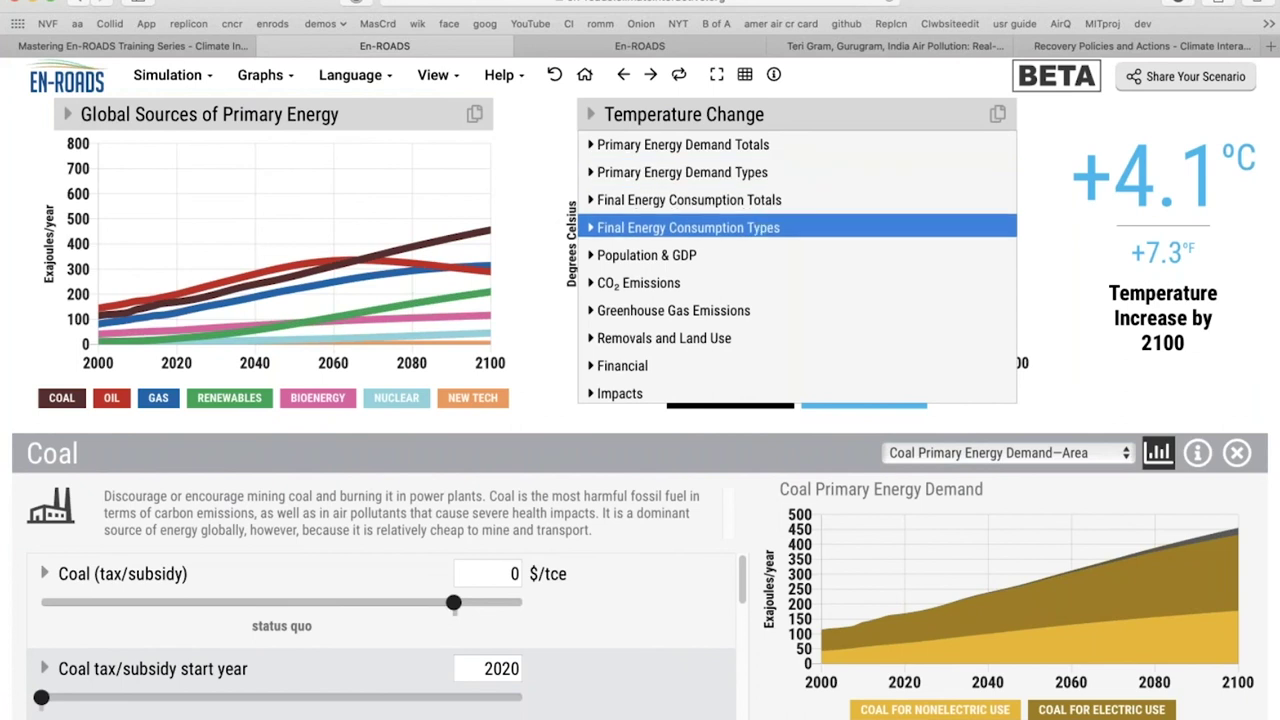
pyautogui.click(780, 228)
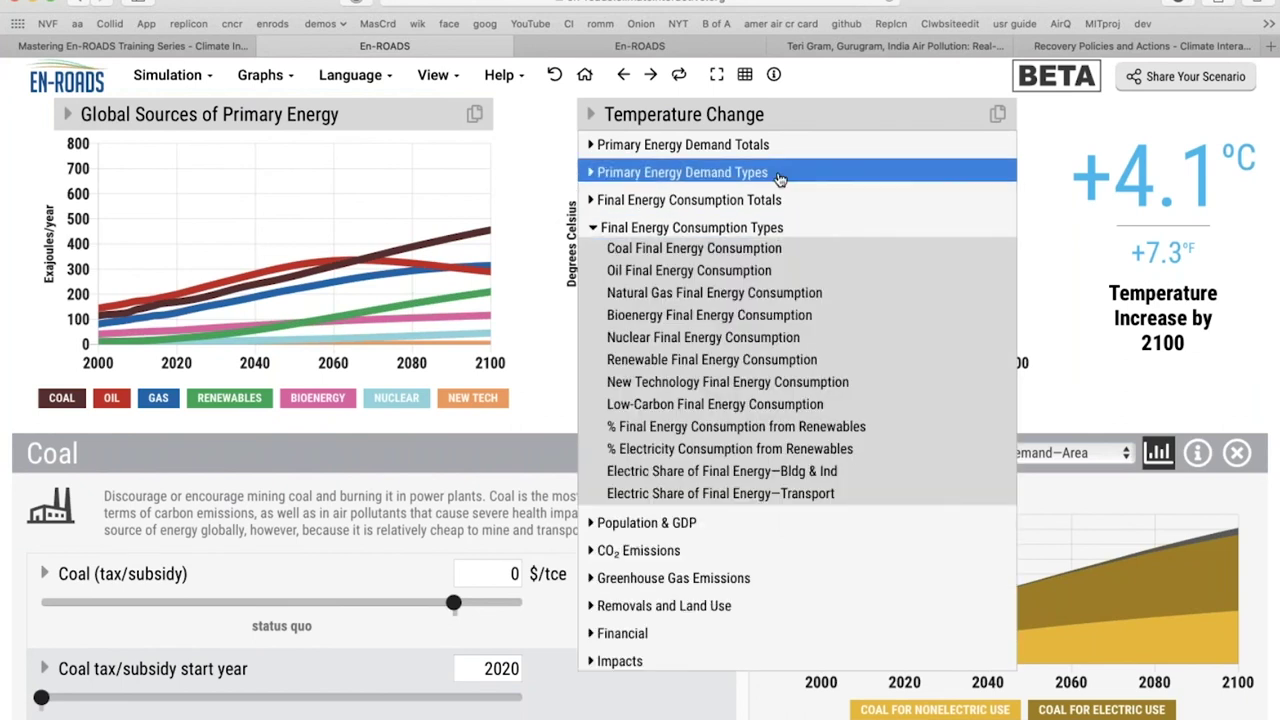
pyautogui.click(779, 176)
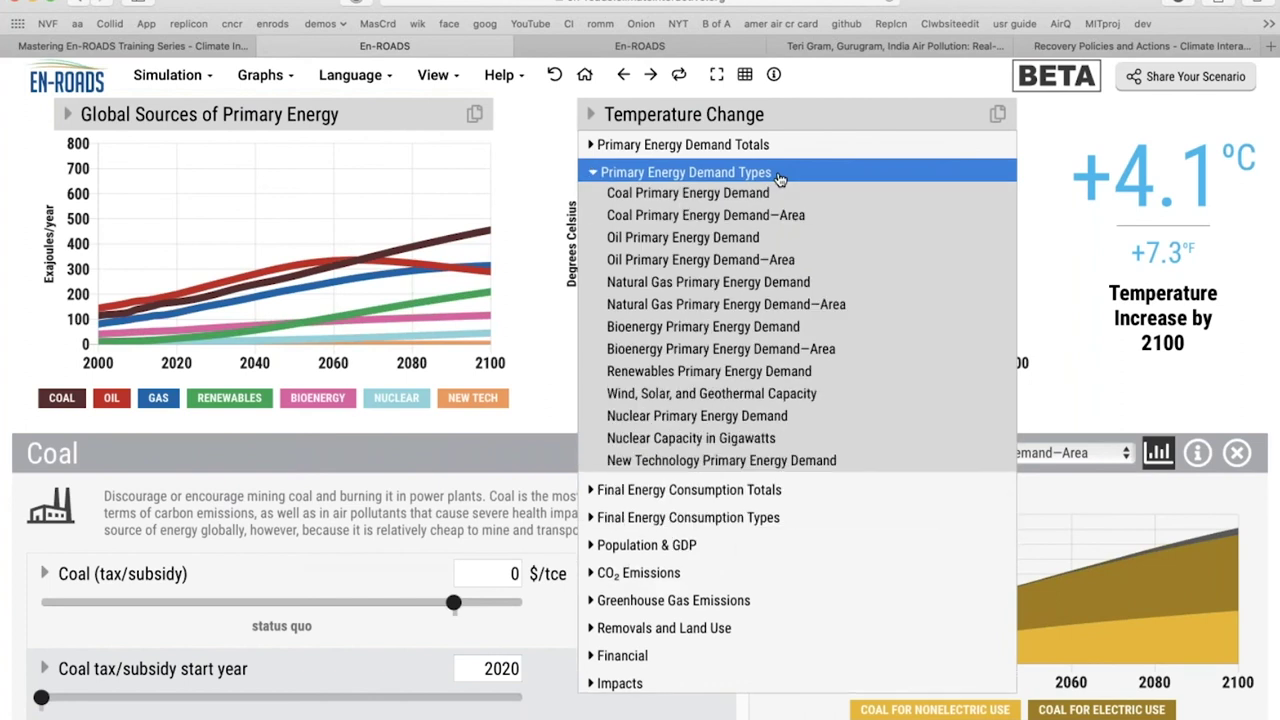
pyautogui.click(800, 214)
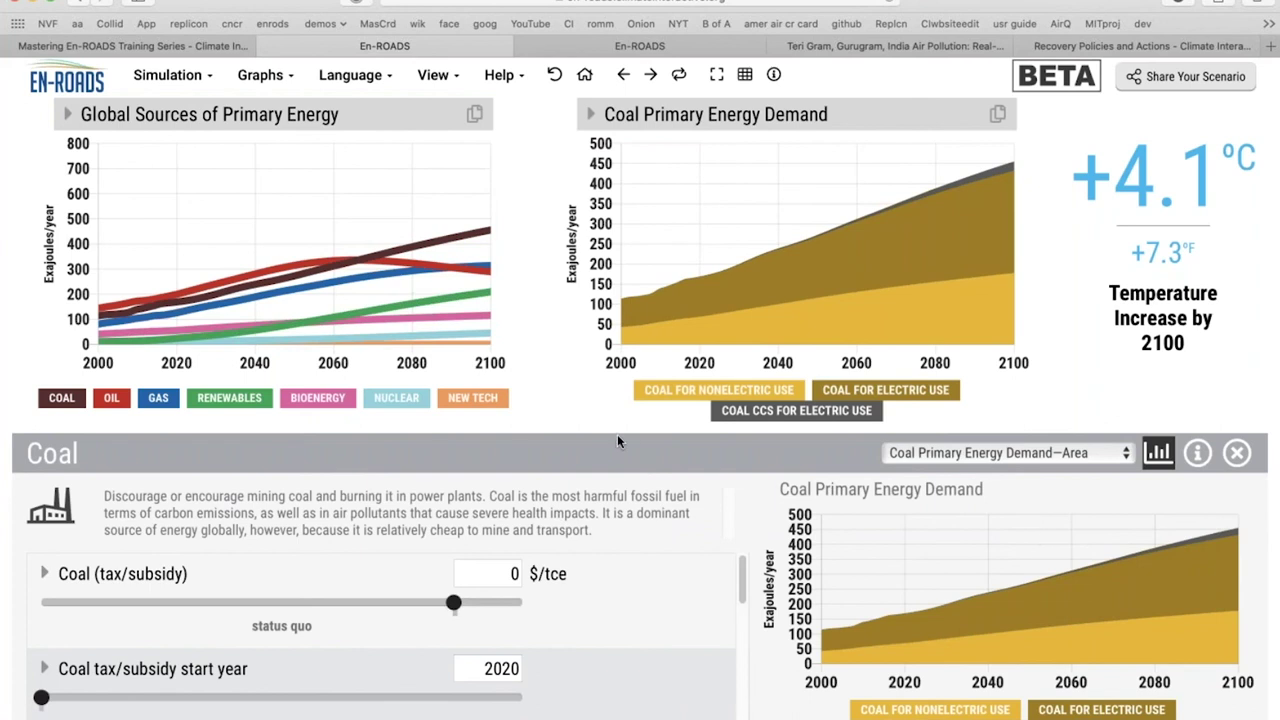
pyautogui.click(528, 398)
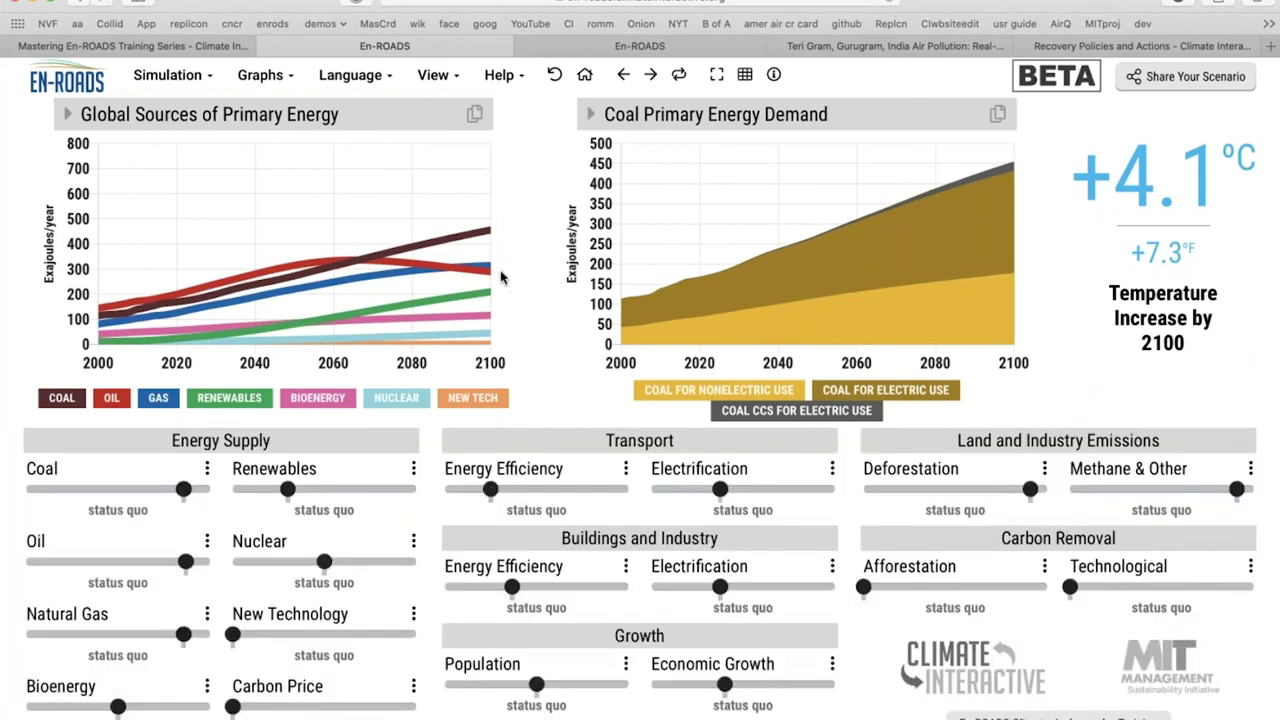
# Step: In the detailed Coal settings, set the CCS R&D breakthrough cost reduction to 15 percent and the CCS tax/subsidy to -0.01 $/kWh
pyautogui.click(207, 470)
pyautogui.scroll(-5, 380, 620)
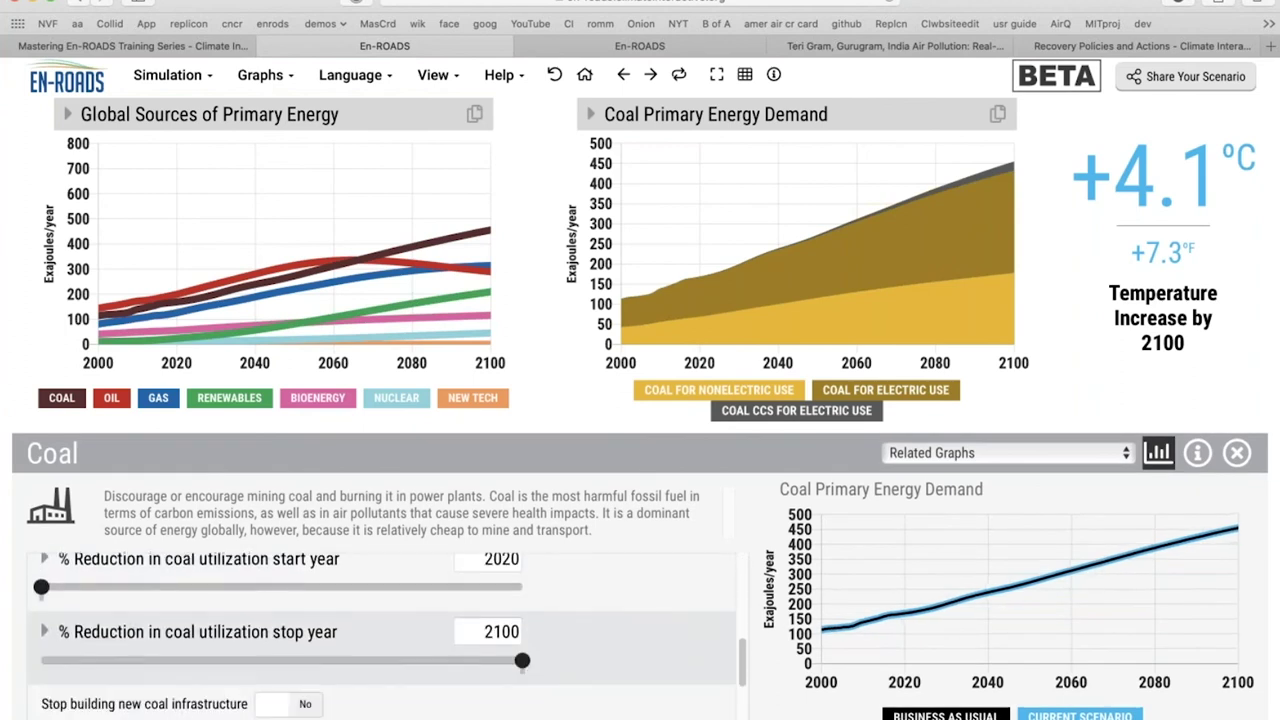
pyautogui.scroll(-3, 395, 662)
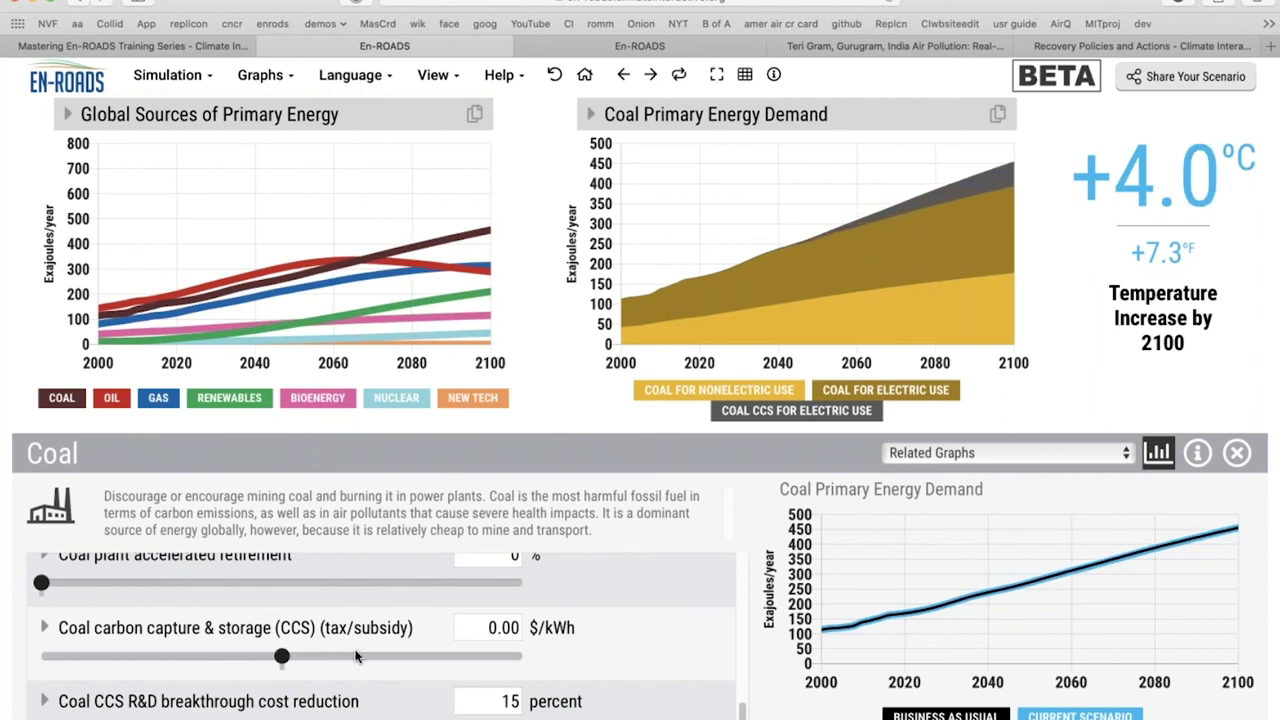
pyautogui.moveTo(357, 656); pyautogui.dragTo(391, 661)
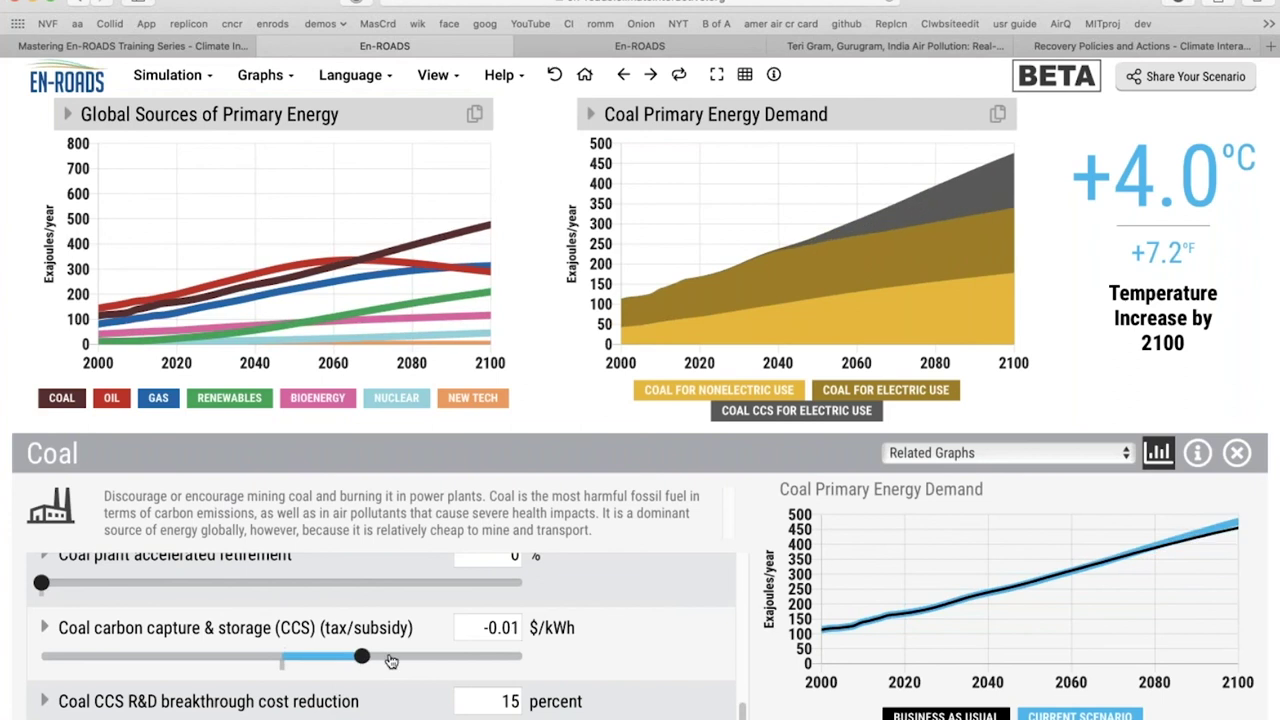
# Step: Replay the last change and replace the Global Sources of Primary Energy graph with Air Pollution from Energy by Source—Area
pyautogui.click(684, 76)
pyautogui.click(281, 110)
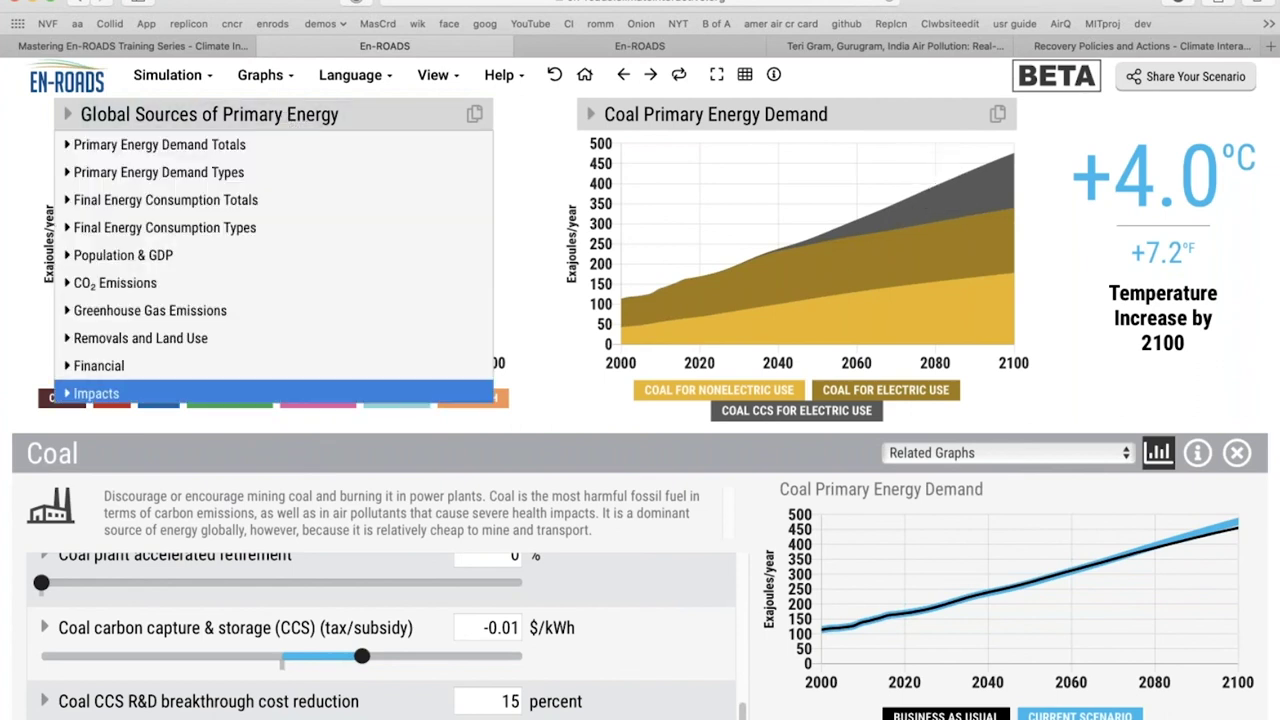
pyautogui.click(372, 393)
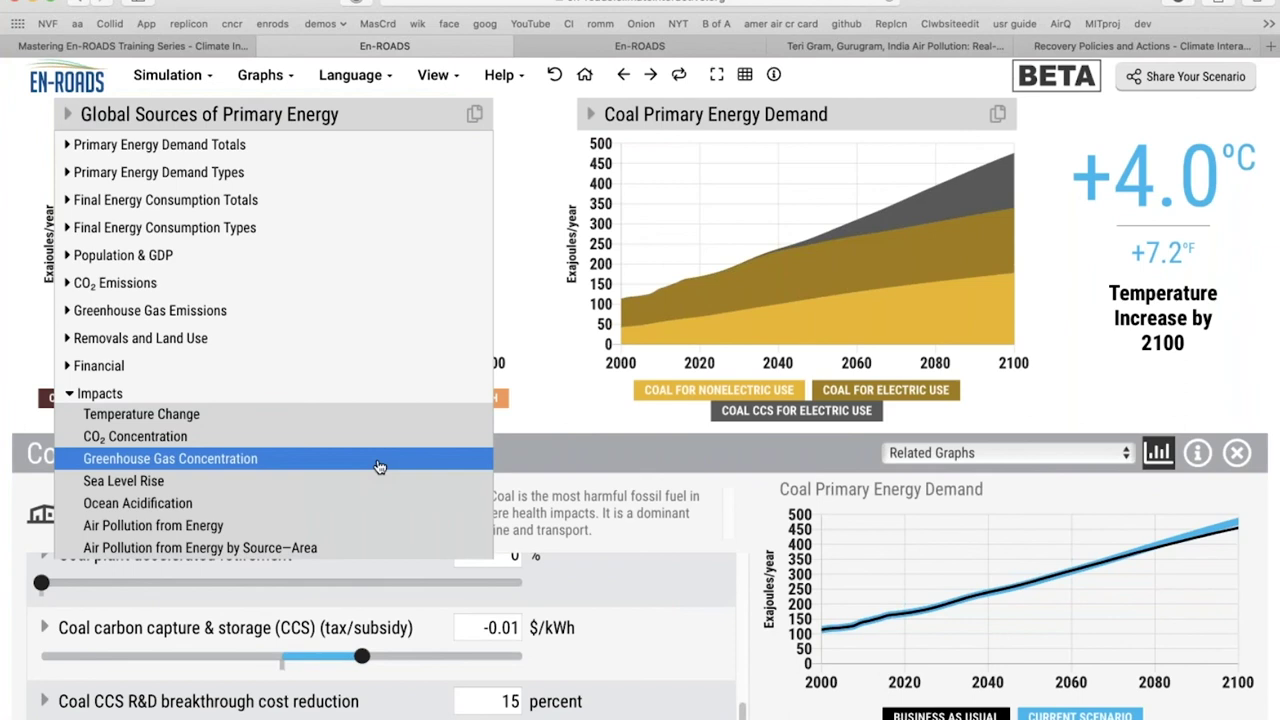
pyautogui.click(365, 537)
pyautogui.click(255, 114)
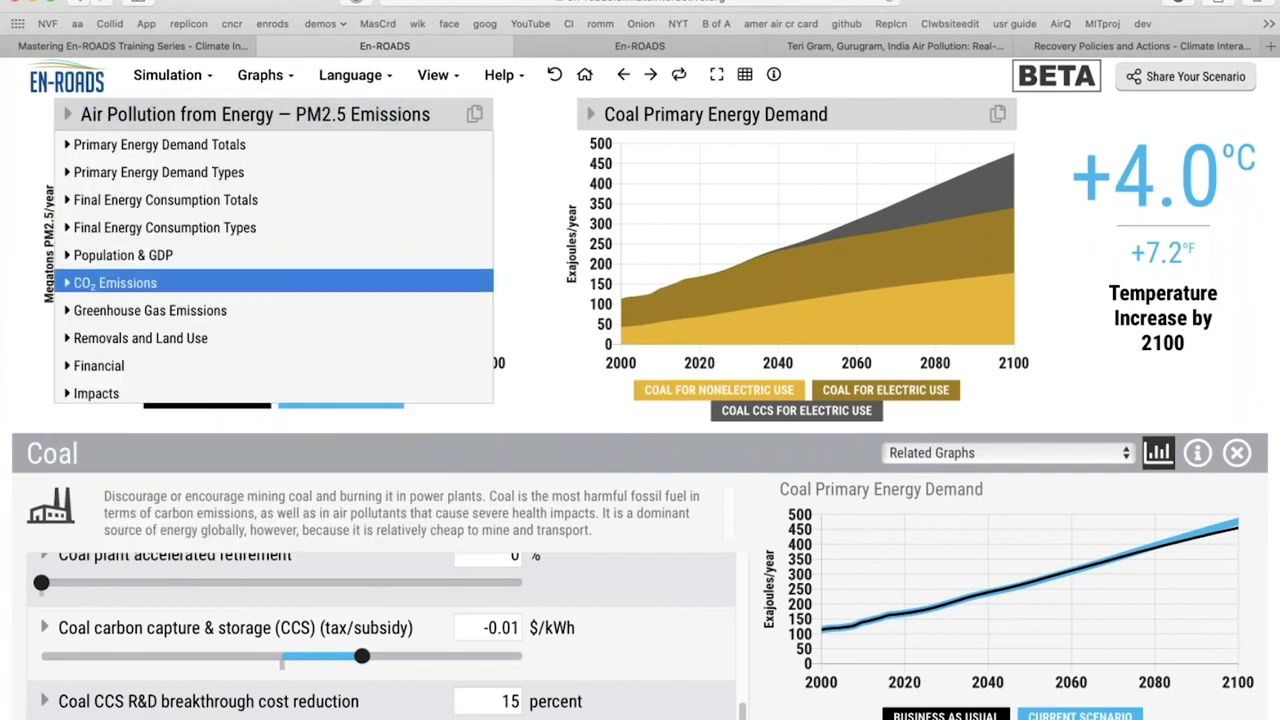
pyautogui.click(100, 393)
pyautogui.click(150, 466)
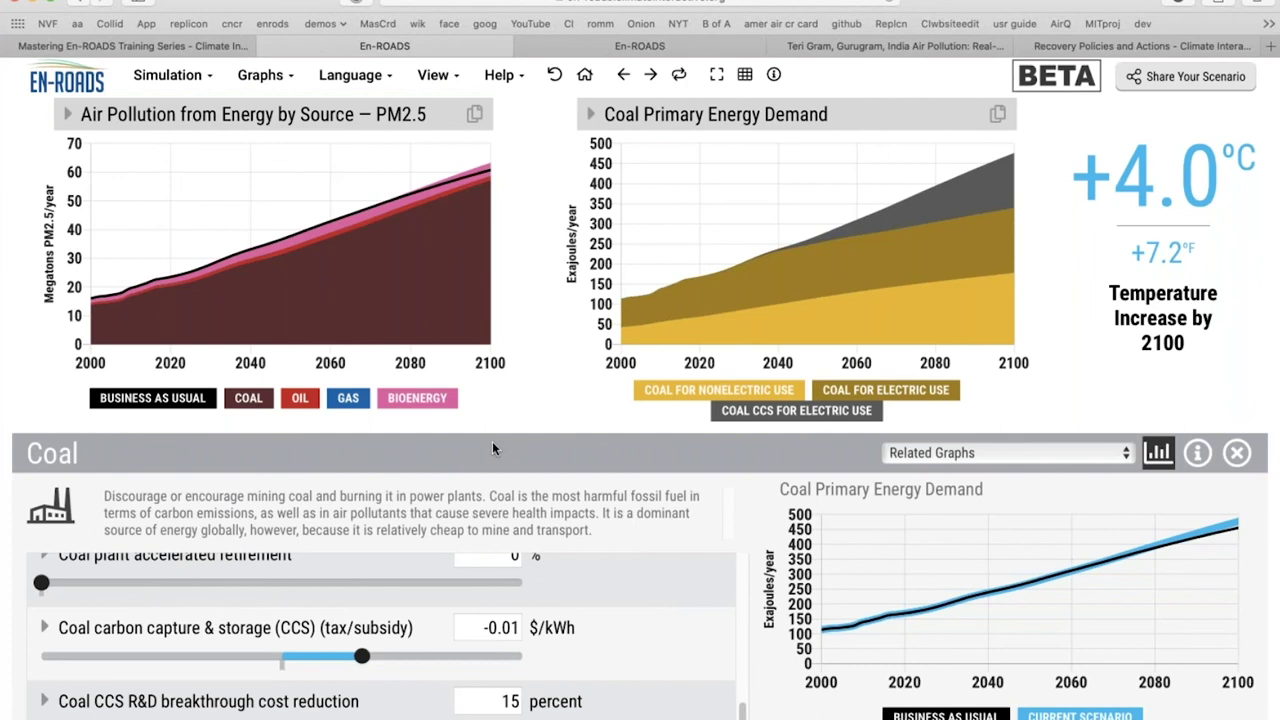
pyautogui.press('super+Tab')
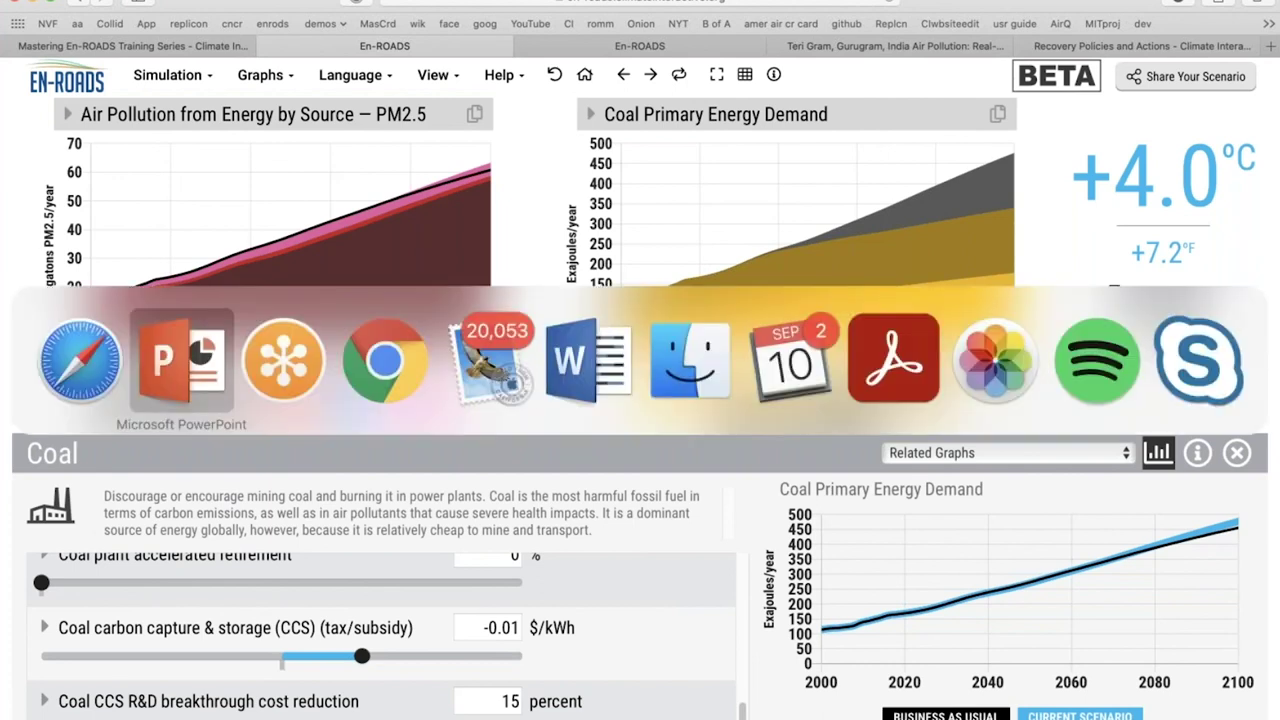
pyautogui.press('super+Tab')
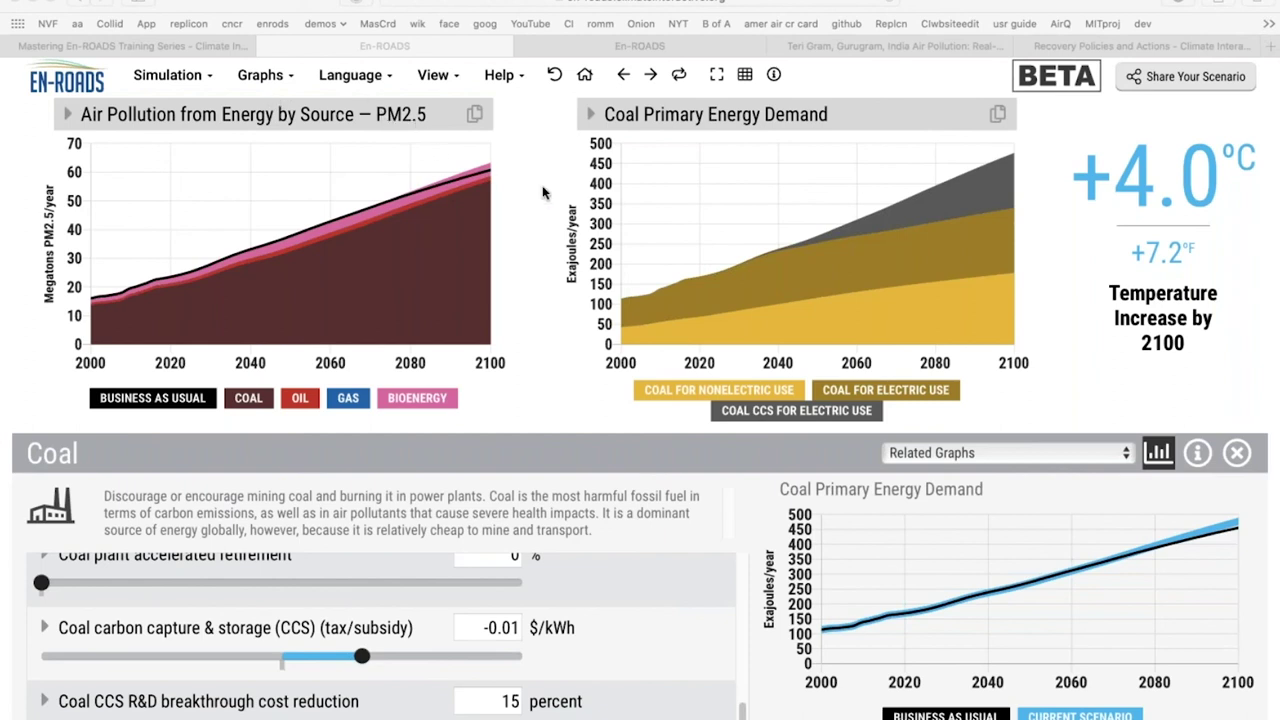
# Step: Return to Safari and open the En-ROADS page from the Climate Interactive home page
pyautogui.press('super+Tab')
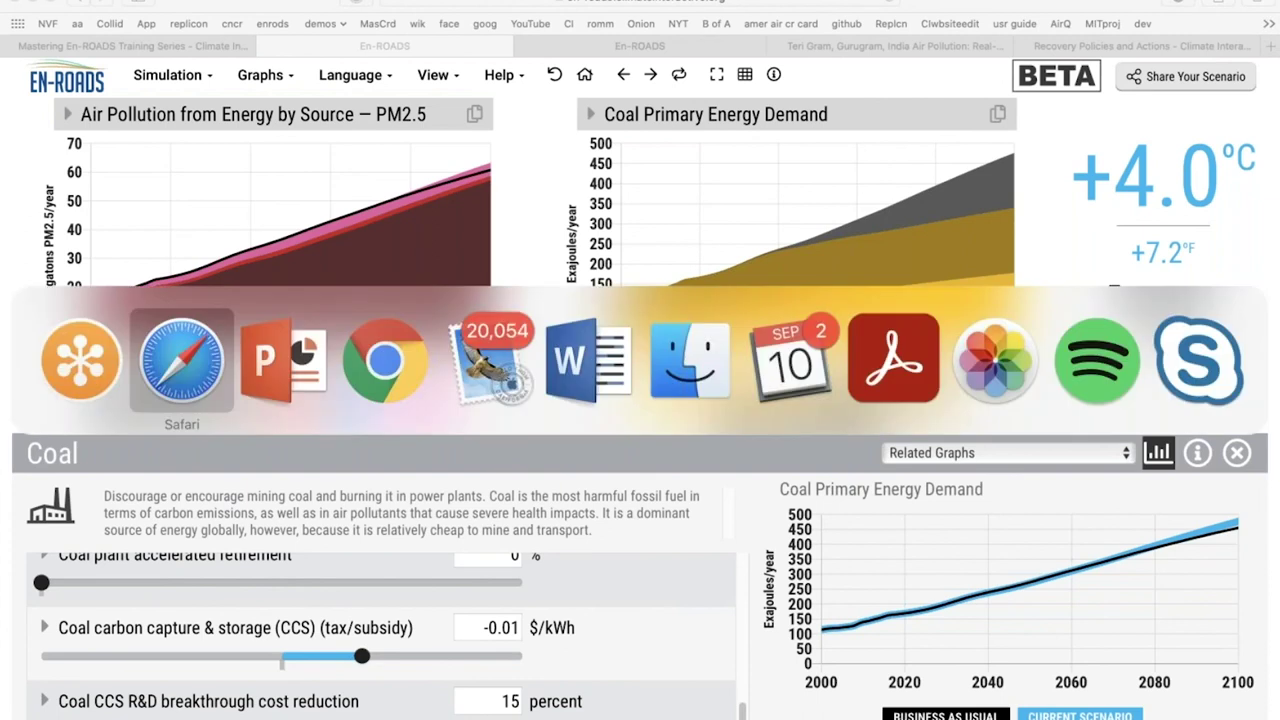
pyautogui.click(170, 46)
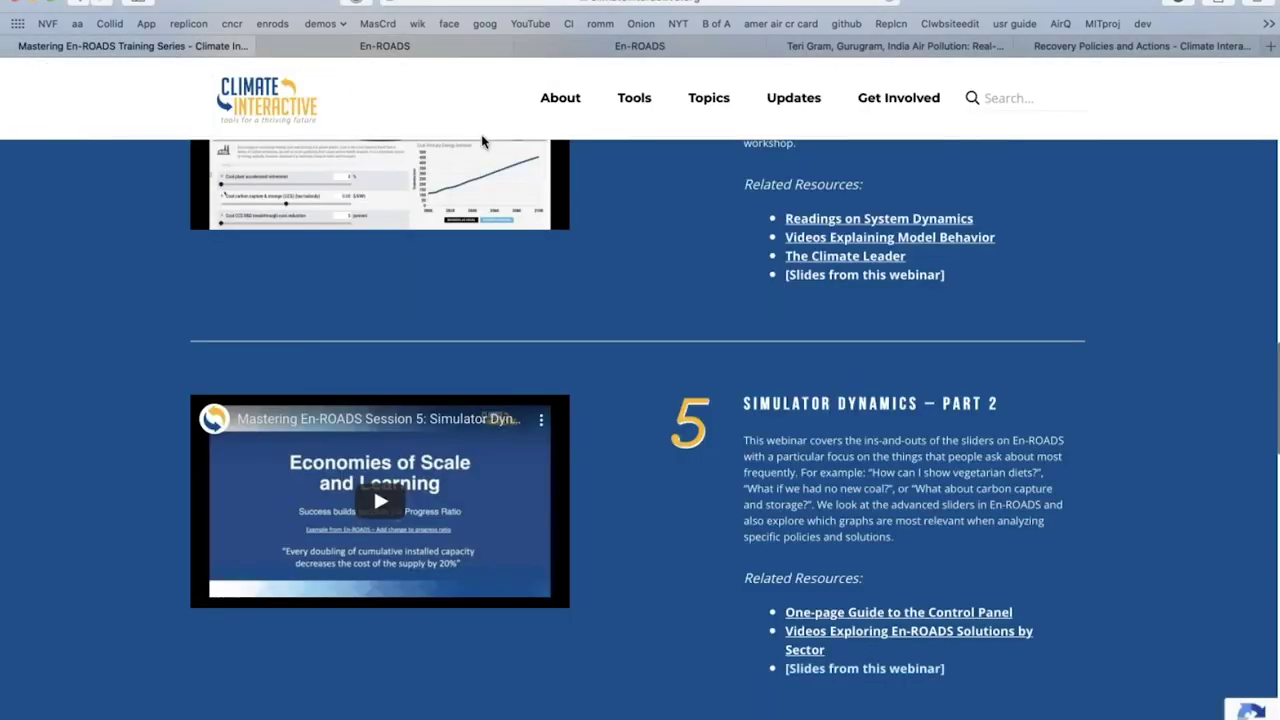
pyautogui.moveTo(266, 104)
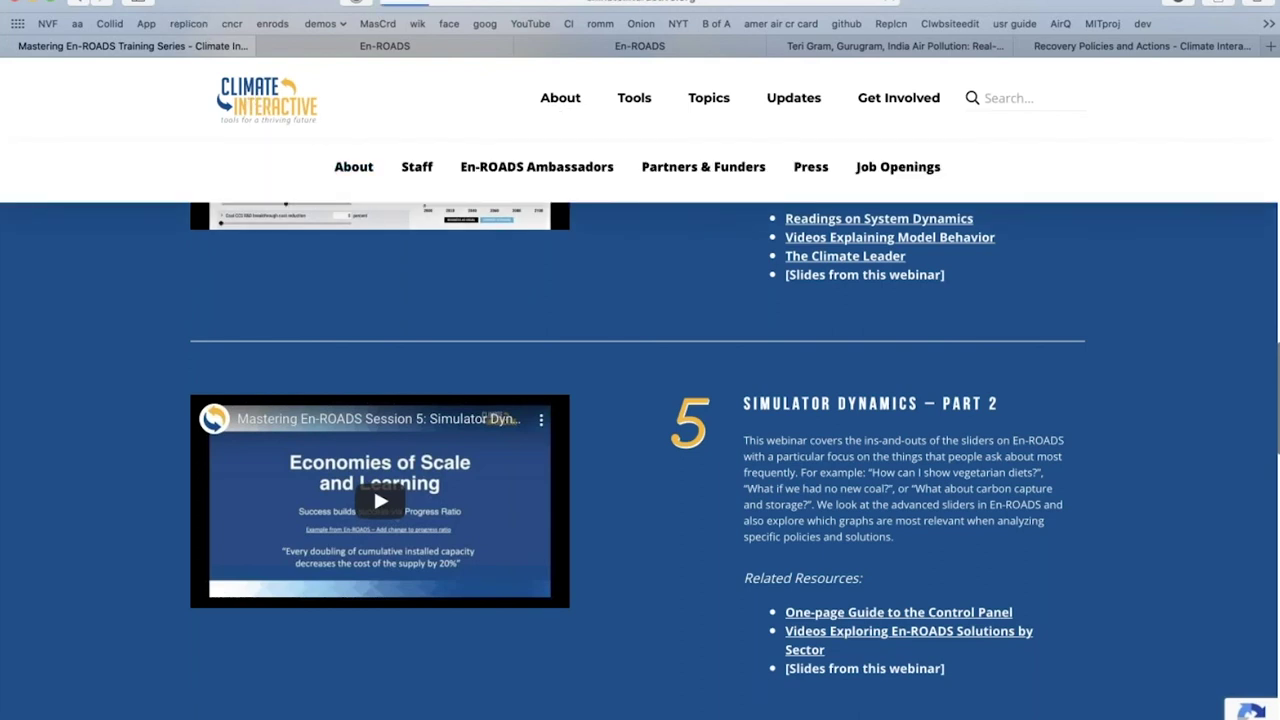
pyautogui.click(266, 102)
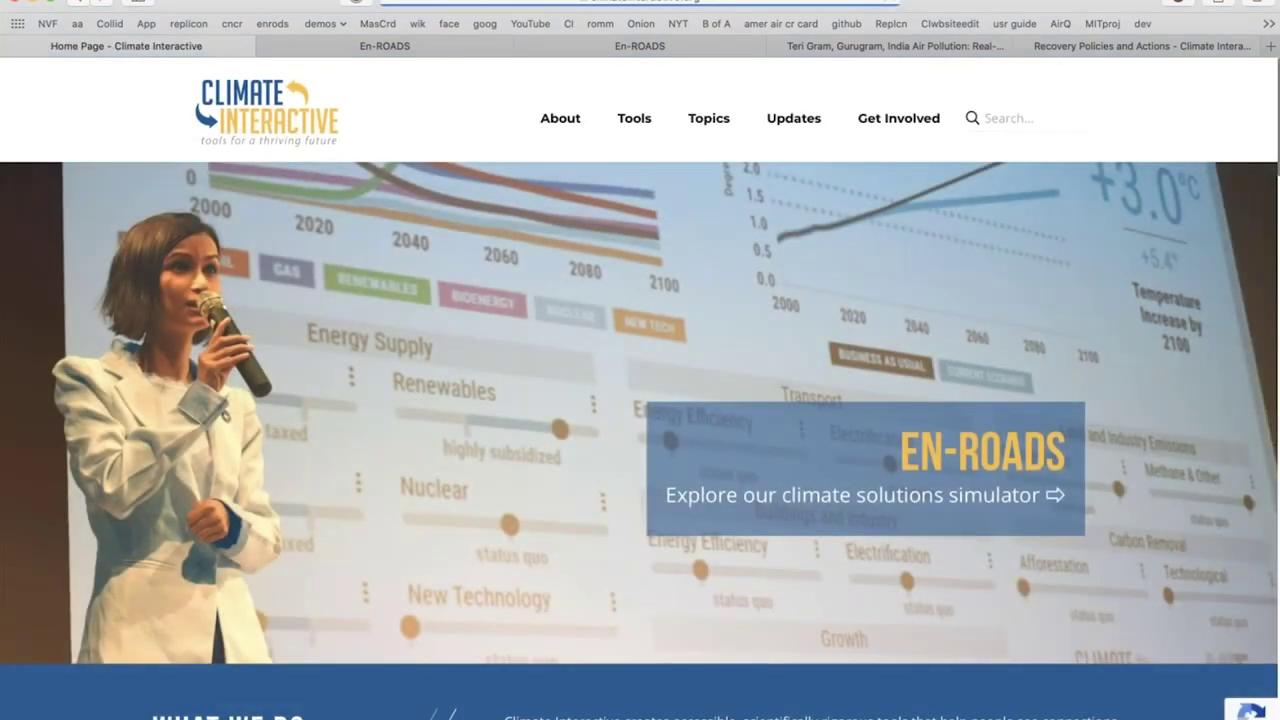
pyautogui.moveTo(663, 132)
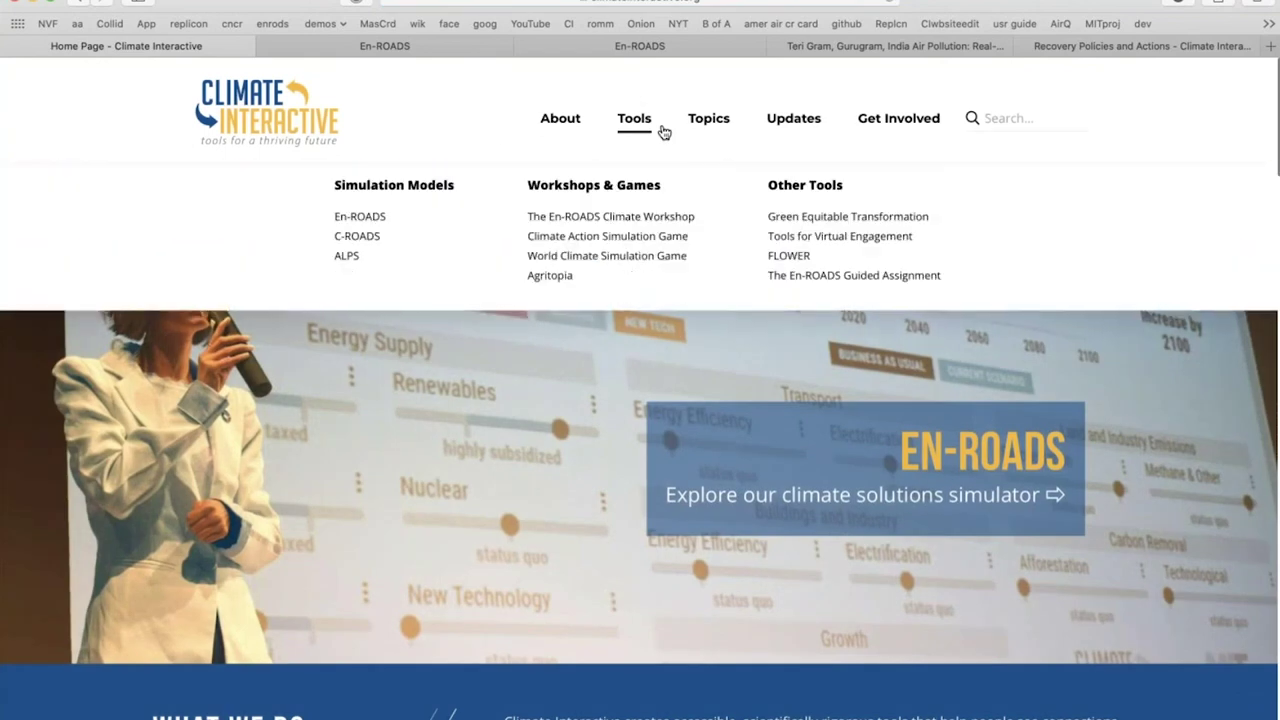
pyautogui.click(886, 473)
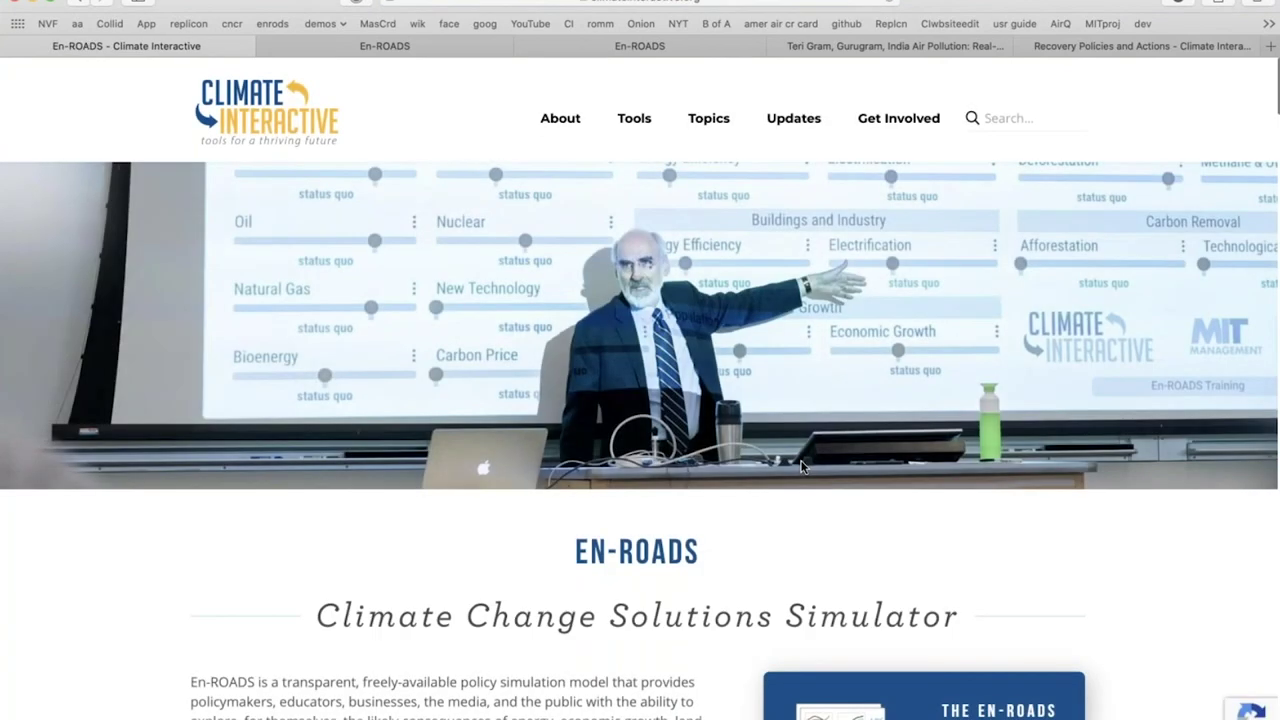
# Step: Look through the En-ROADS page, examining the ways to use the simulator, the student assignment and the online engagement resources
pyautogui.scroll(-10, 800, 465)
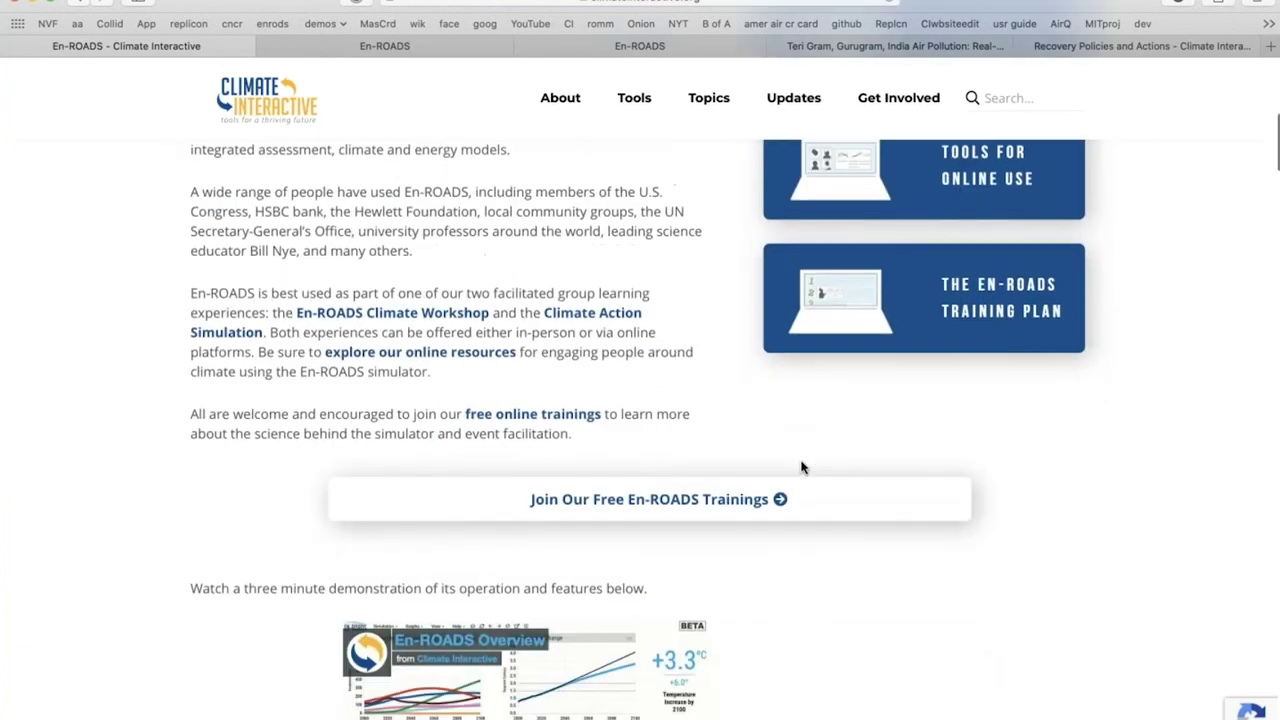
pyautogui.scroll(-5, 800, 465)
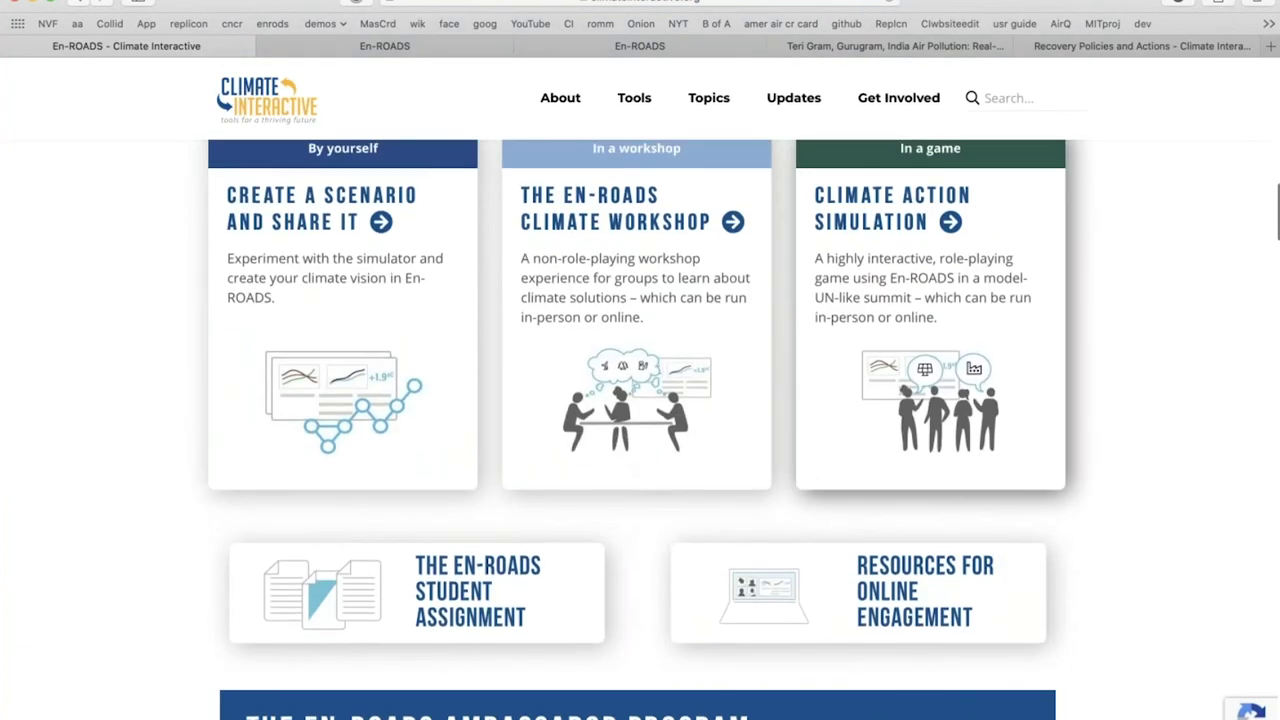
pyautogui.scroll(2, 640, 430)
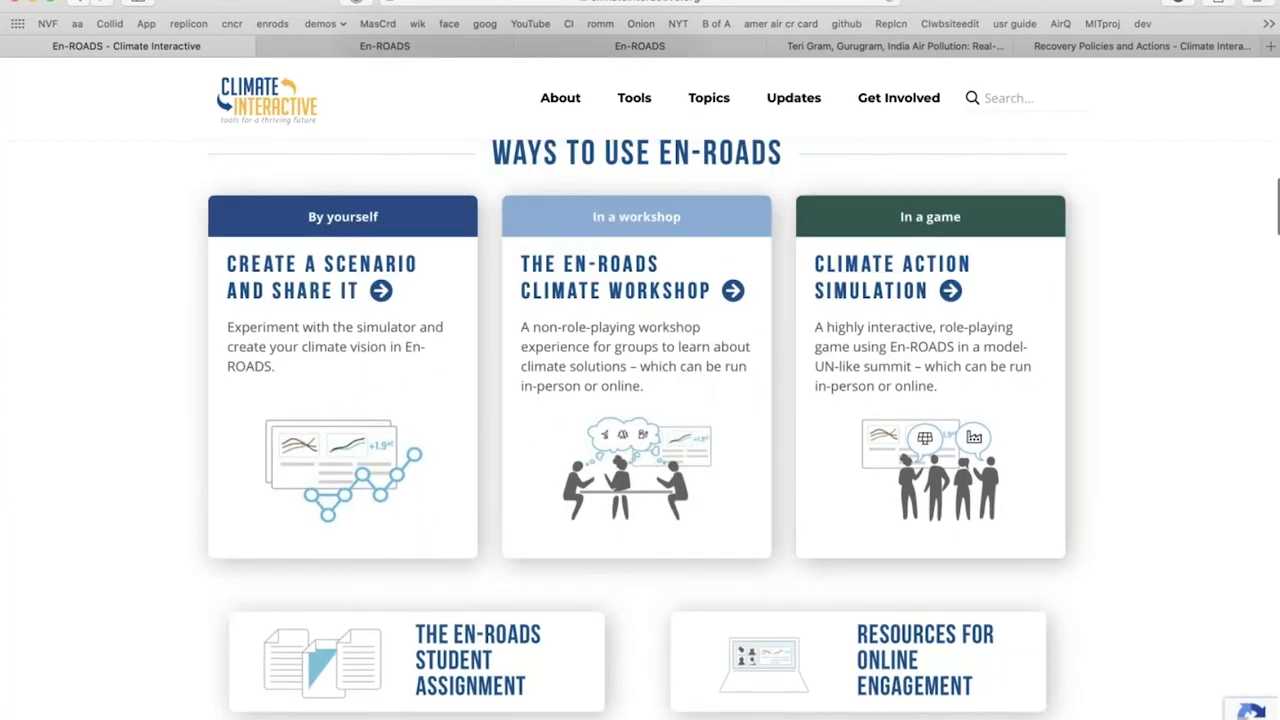
pyautogui.scroll(-1, 640, 430)
pyautogui.scroll(-1, 640, 430)
pyautogui.scroll(1, 640, 430)
pyautogui.scroll(1, 640, 430)
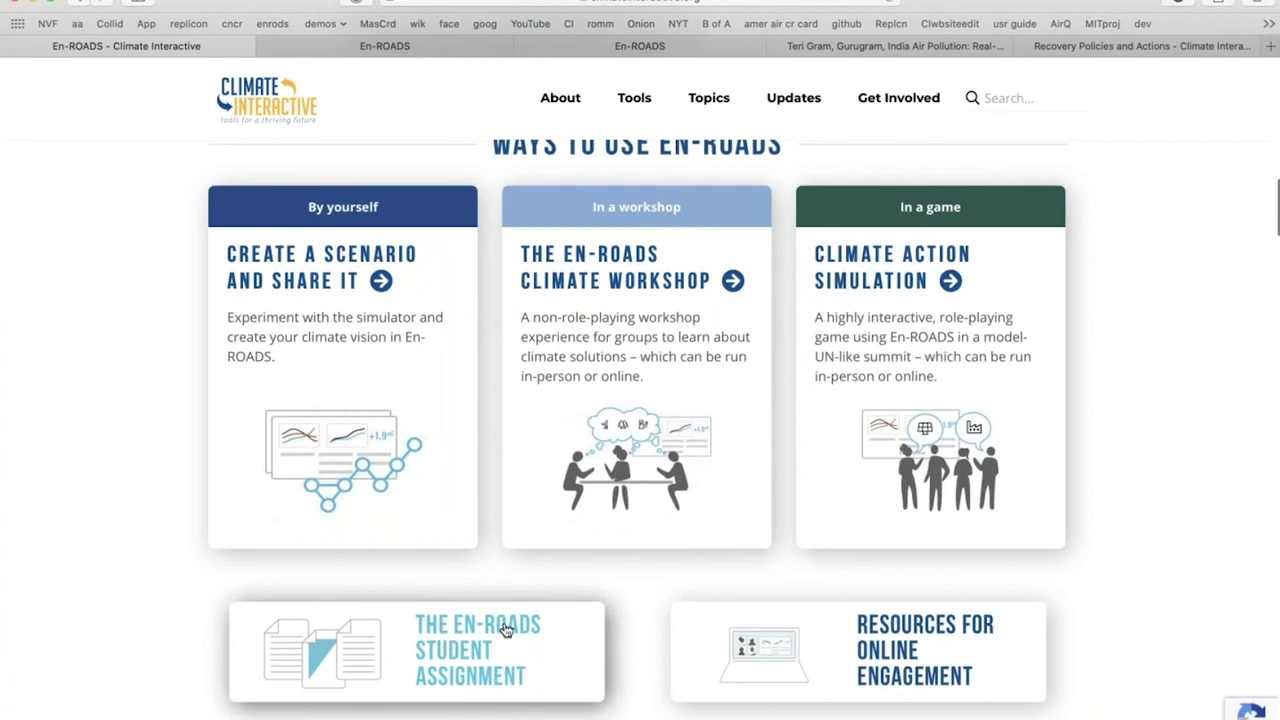
pyautogui.scroll(-3, 654, 531)
pyautogui.scroll(15, 1070, 555)
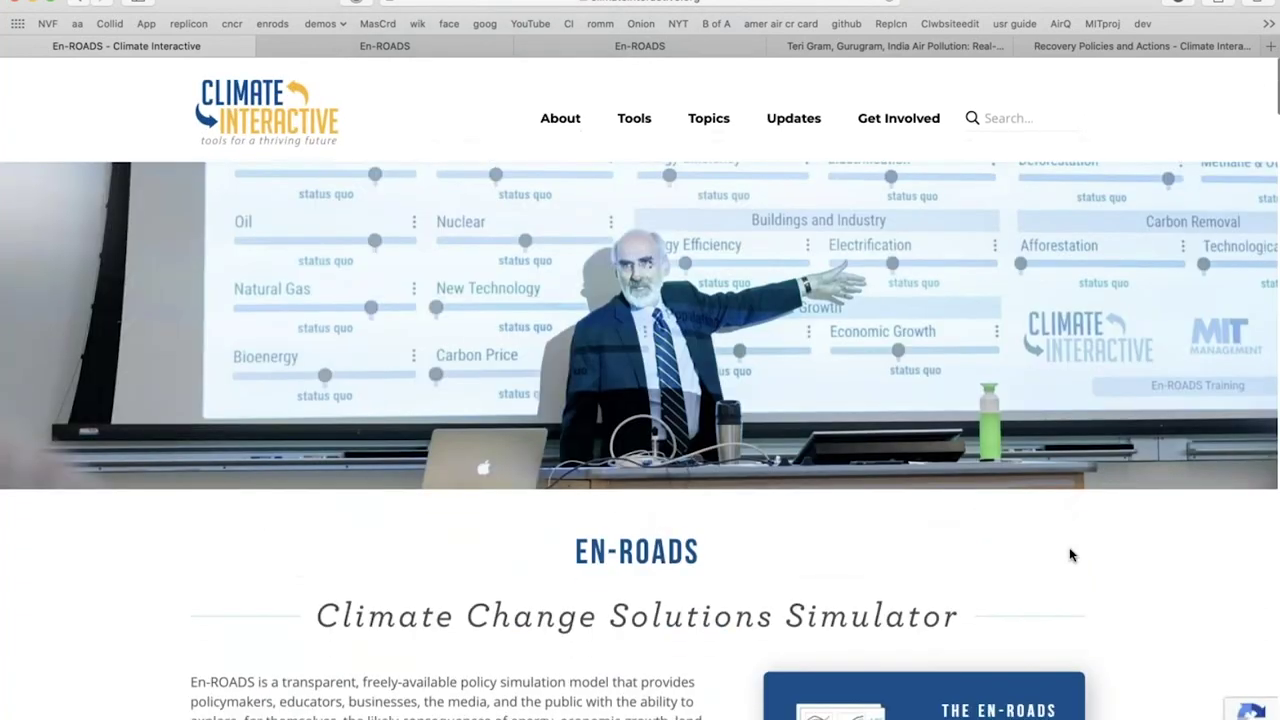
# Step: Launch the En-ROADS simulator from the En-ROADS page and dismiss the welcome message
pyautogui.scroll(-3, 1066, 550)
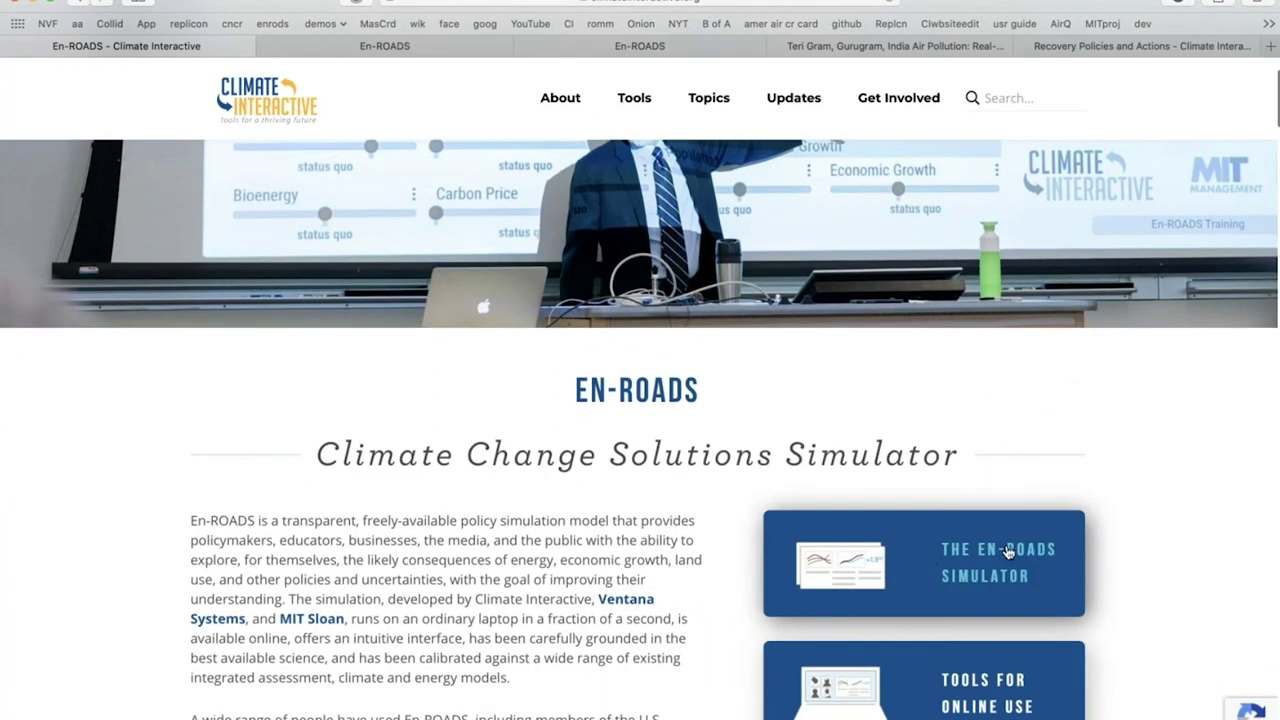
pyautogui.click(1008, 552)
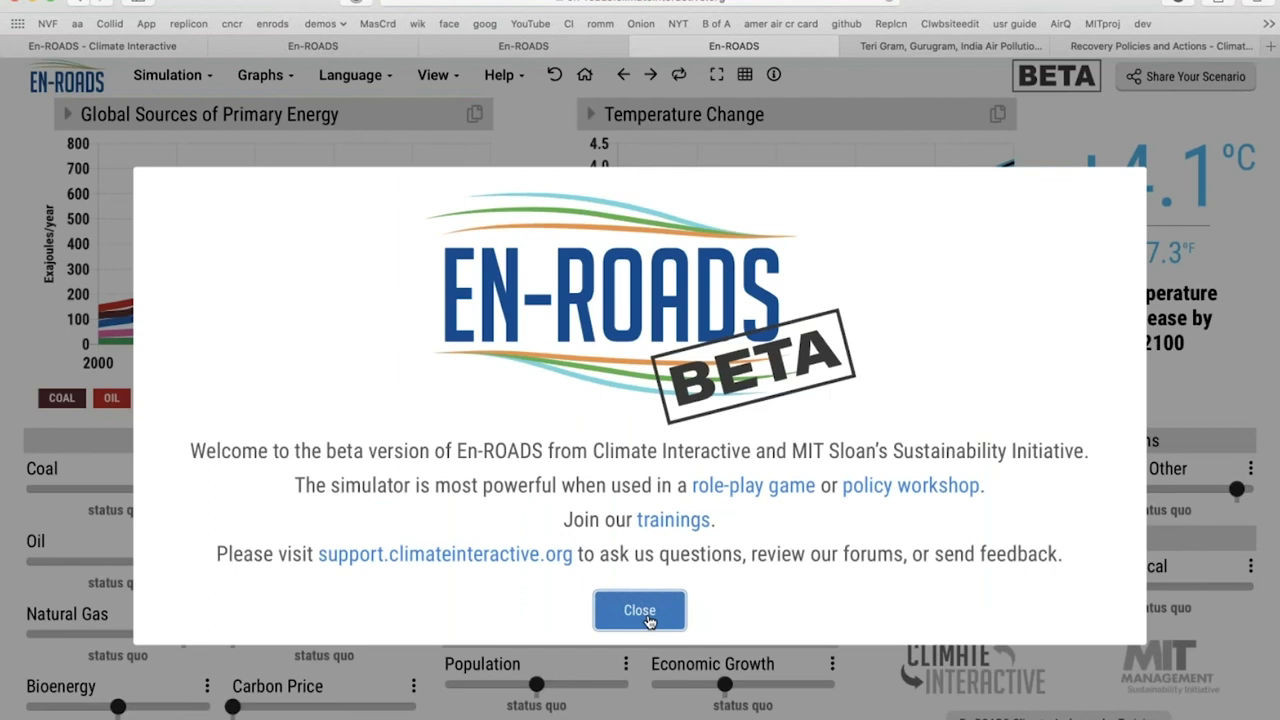
pyautogui.click(648, 620)
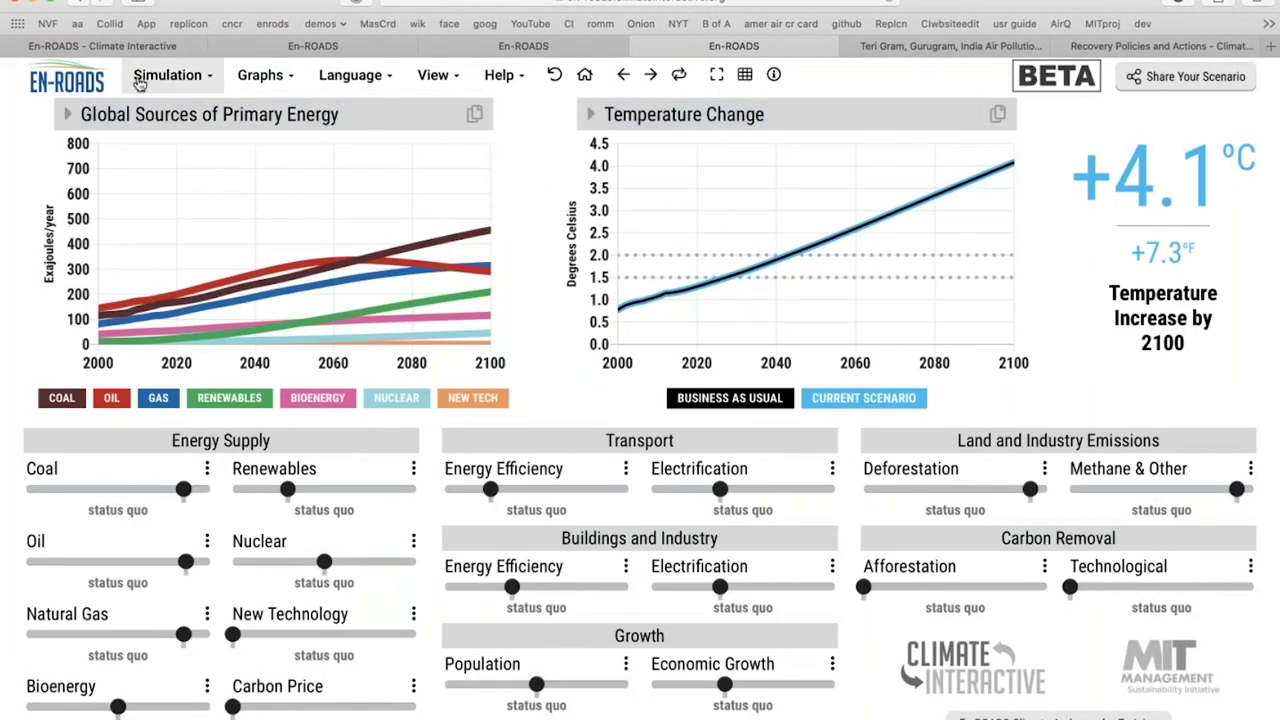
# Step: Return to the En-ROADS page on Climate Interactive and open the page about the En-ROADS Ambassador Program
pyautogui.click(88, 47)
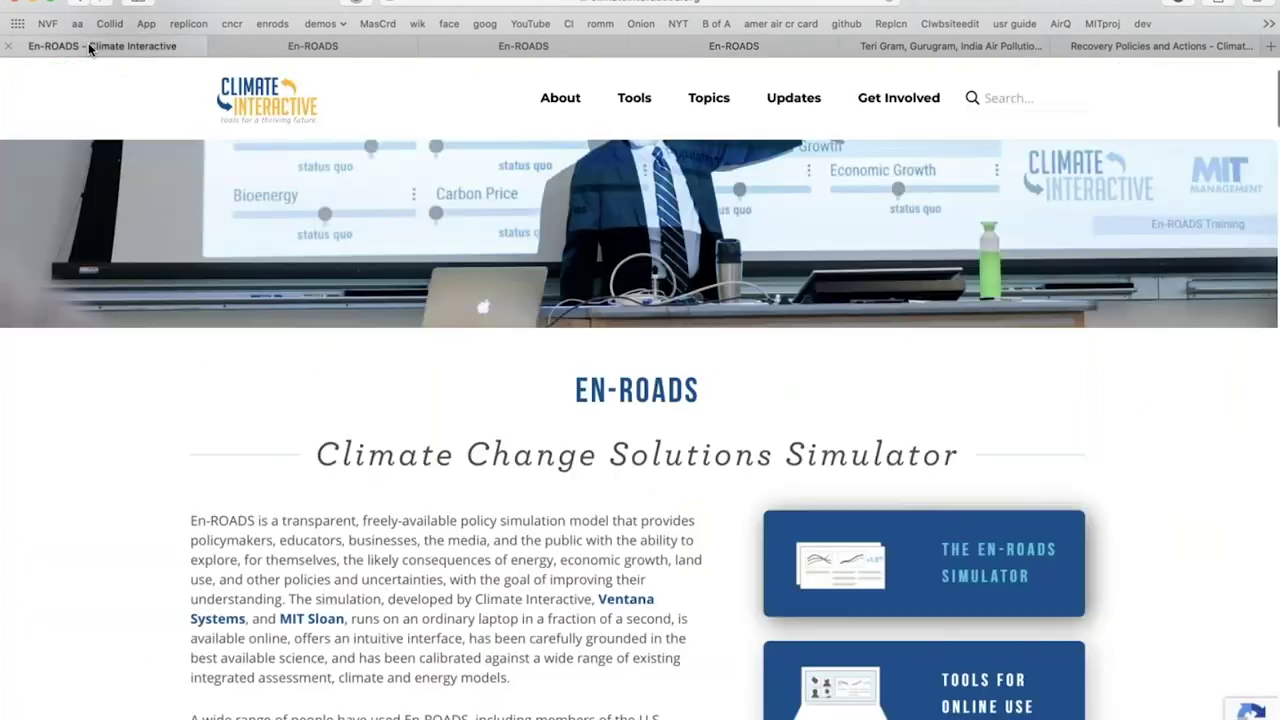
pyautogui.scroll(-5, 626, 423)
pyautogui.scroll(-5, 626, 423)
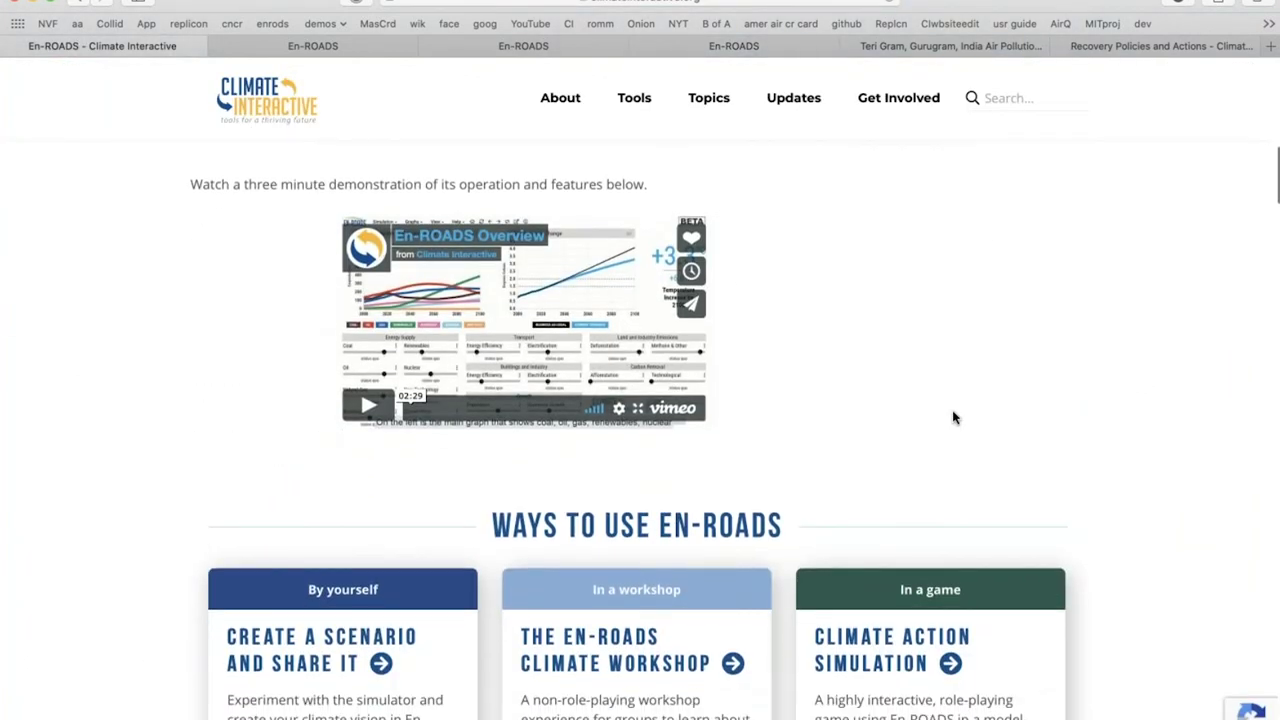
pyautogui.scroll(-12, 952, 418)
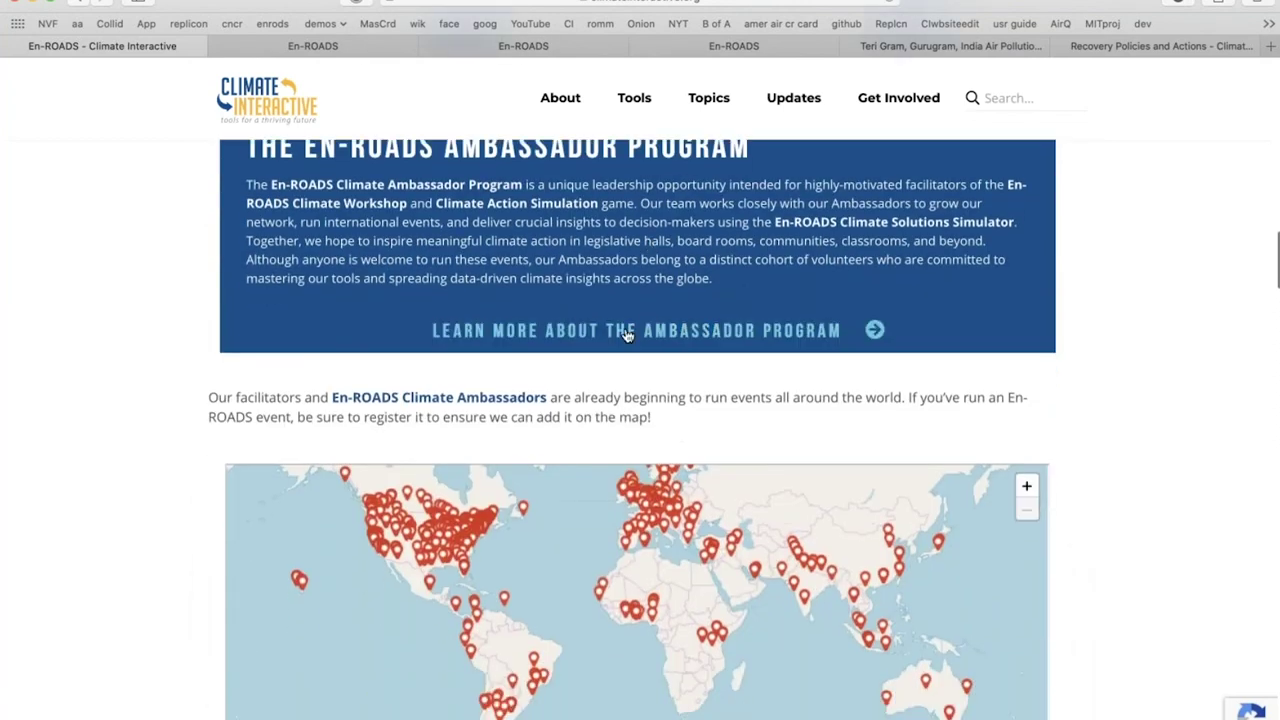
pyautogui.click(627, 331)
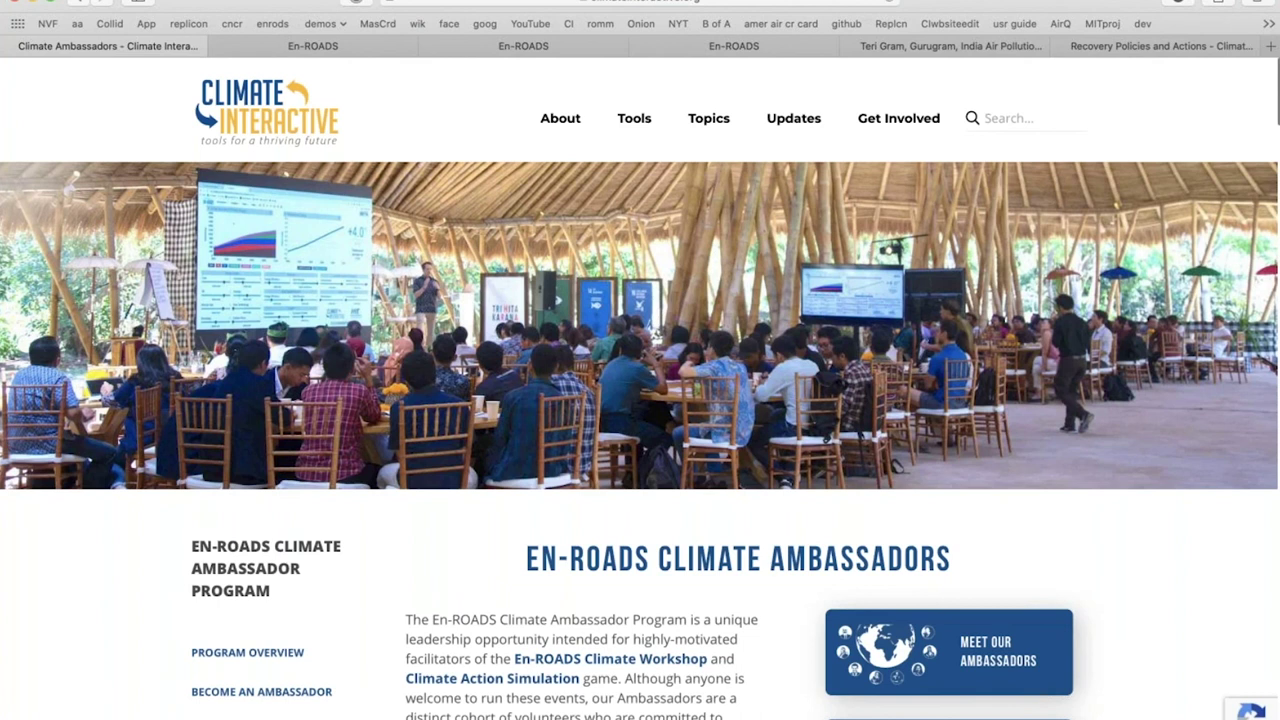
# Step: Open the Meet Our Ambassadors page, look through the ambassadors by region, and return to the Climate Ambassadors page
pyautogui.scroll(-3, 900, 400)
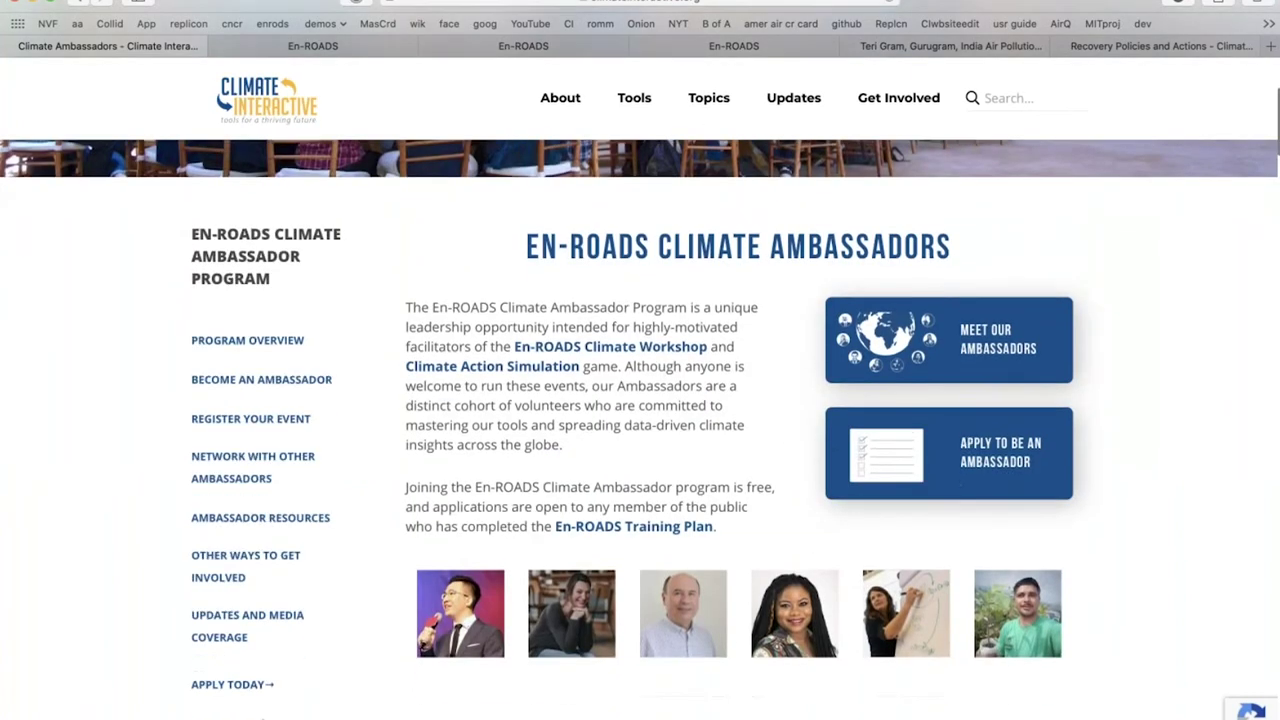
pyautogui.click(905, 345)
pyautogui.scroll(-2, 918, 368)
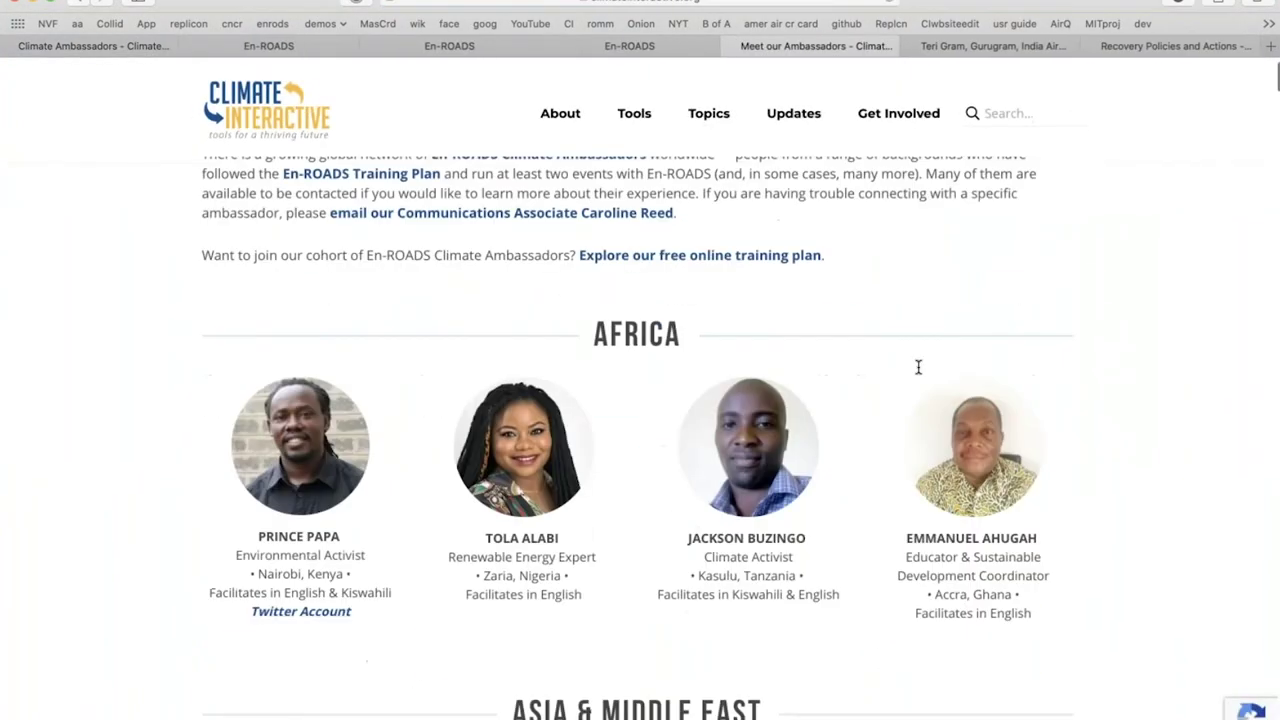
pyautogui.scroll(2, 917, 366)
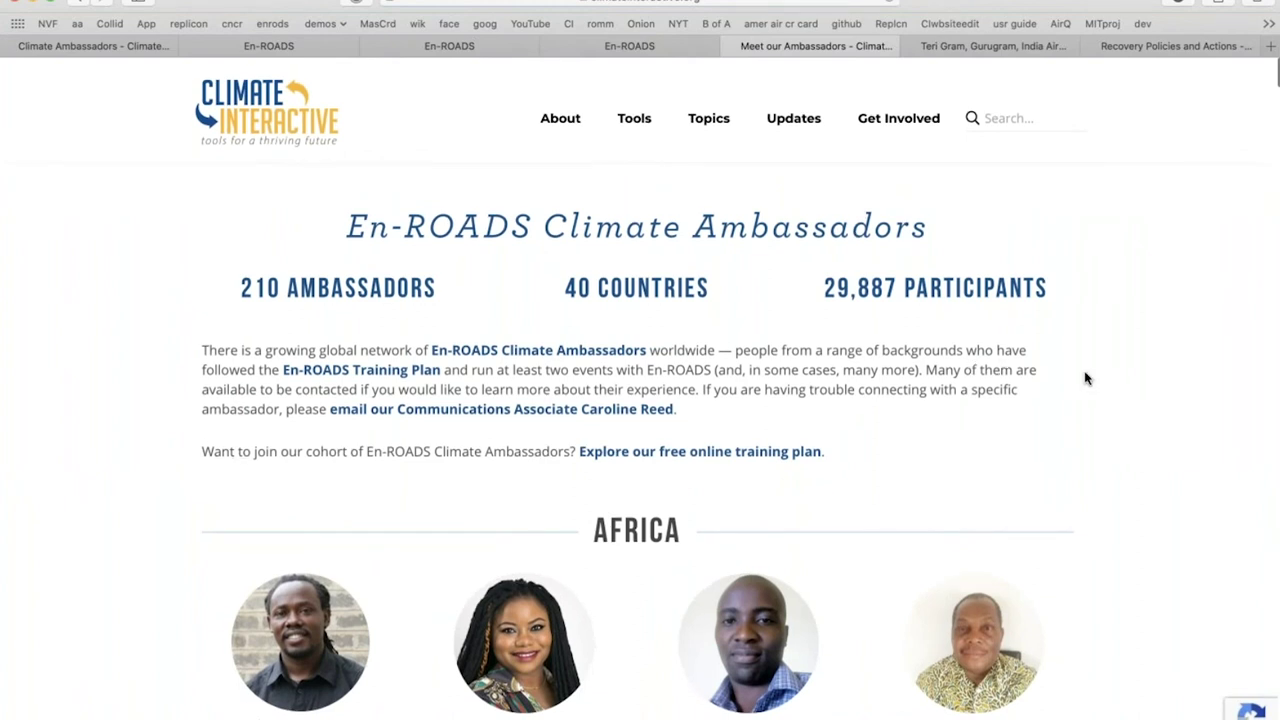
pyautogui.scroll(-11, 1085, 378)
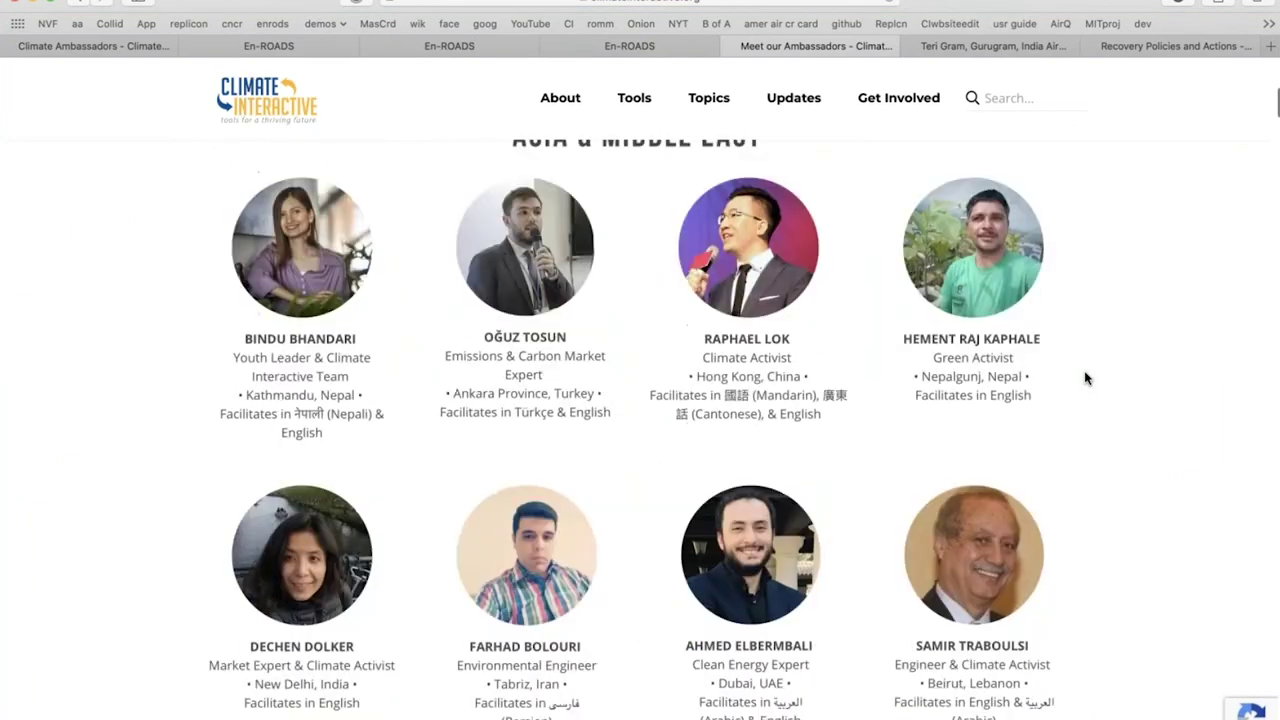
pyautogui.scroll(11, 1085, 378)
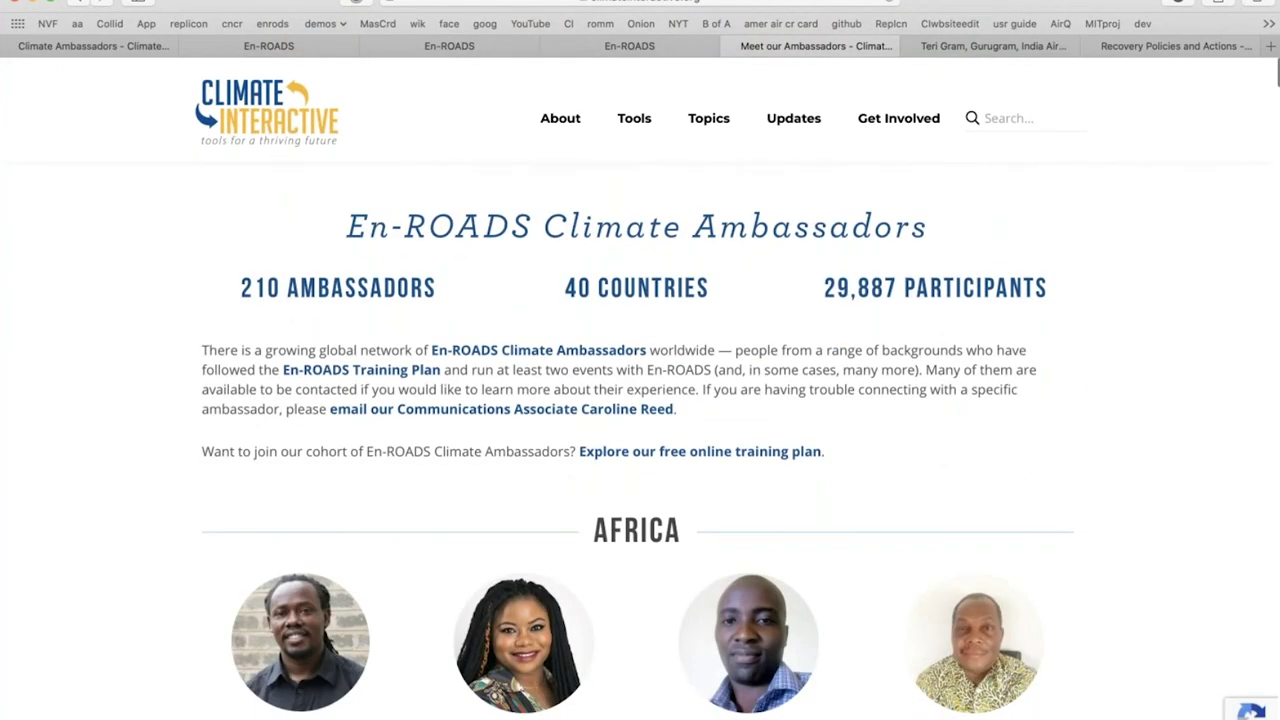
pyautogui.click(79, 2)
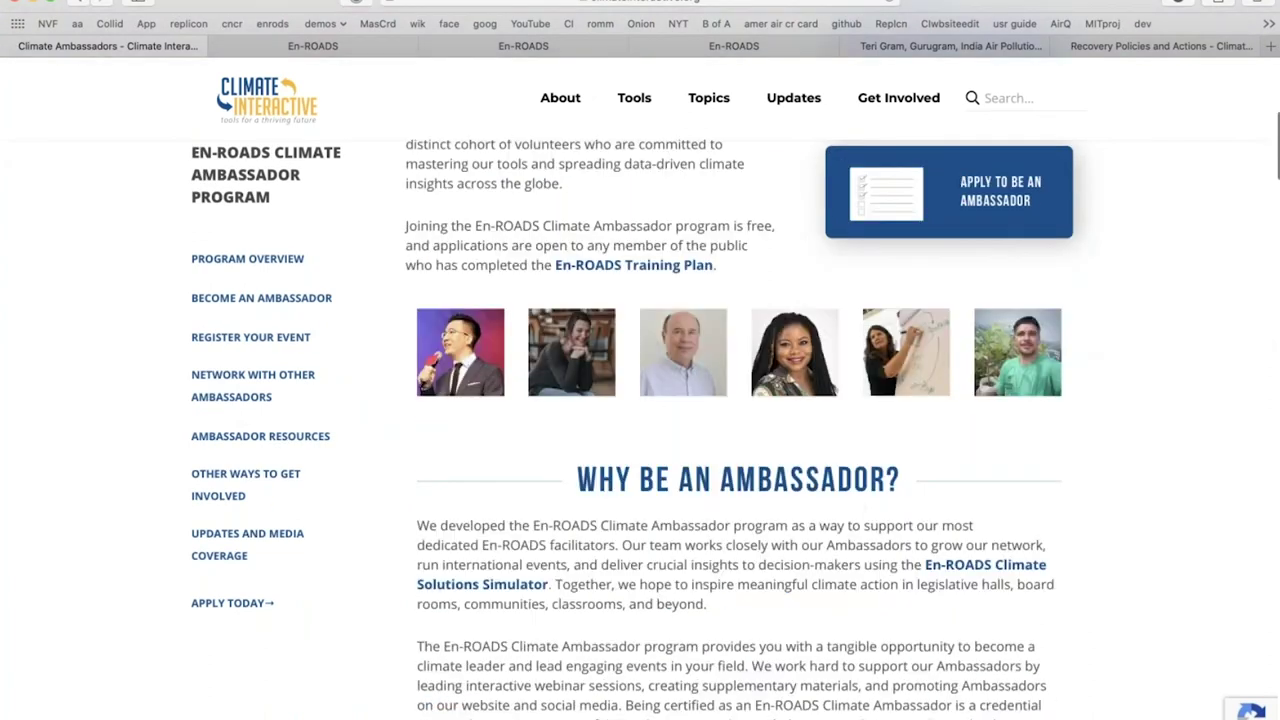
# Step: Review the training steps for becoming an ambassador and open the Watch the Webinars resource
pyautogui.scroll(-10, 883, 360)
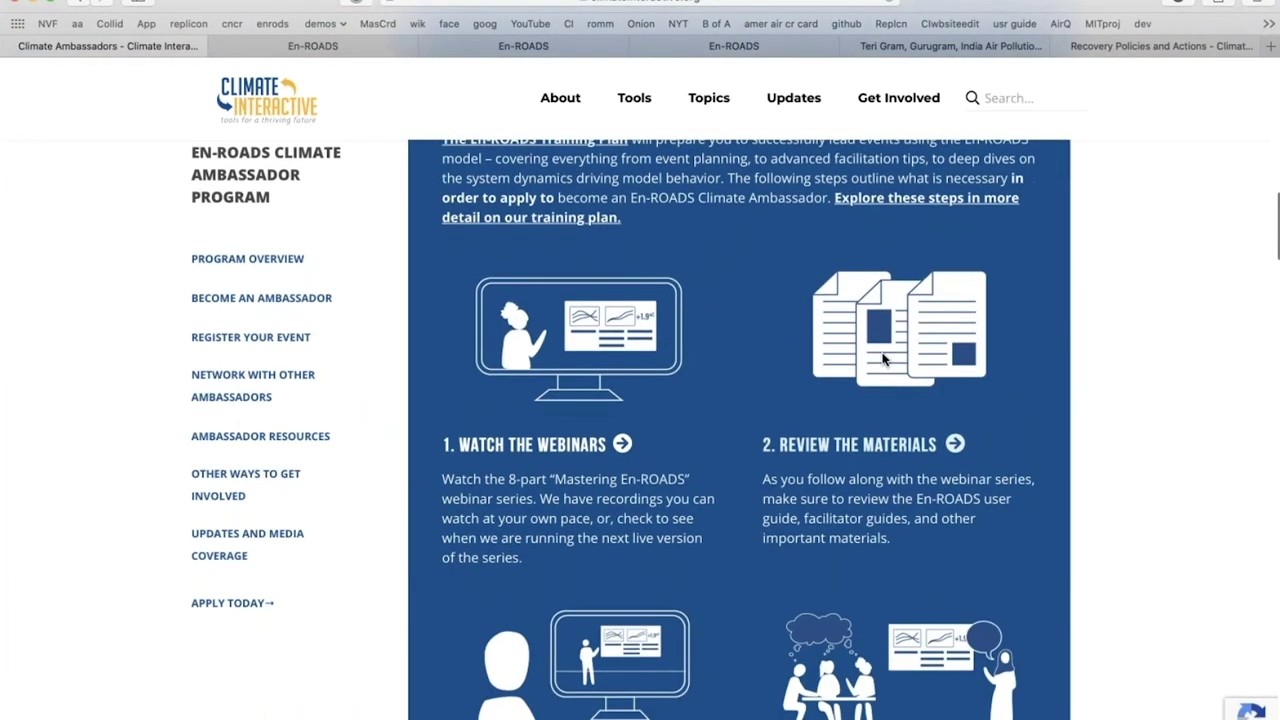
pyautogui.scroll(-5, 882, 360)
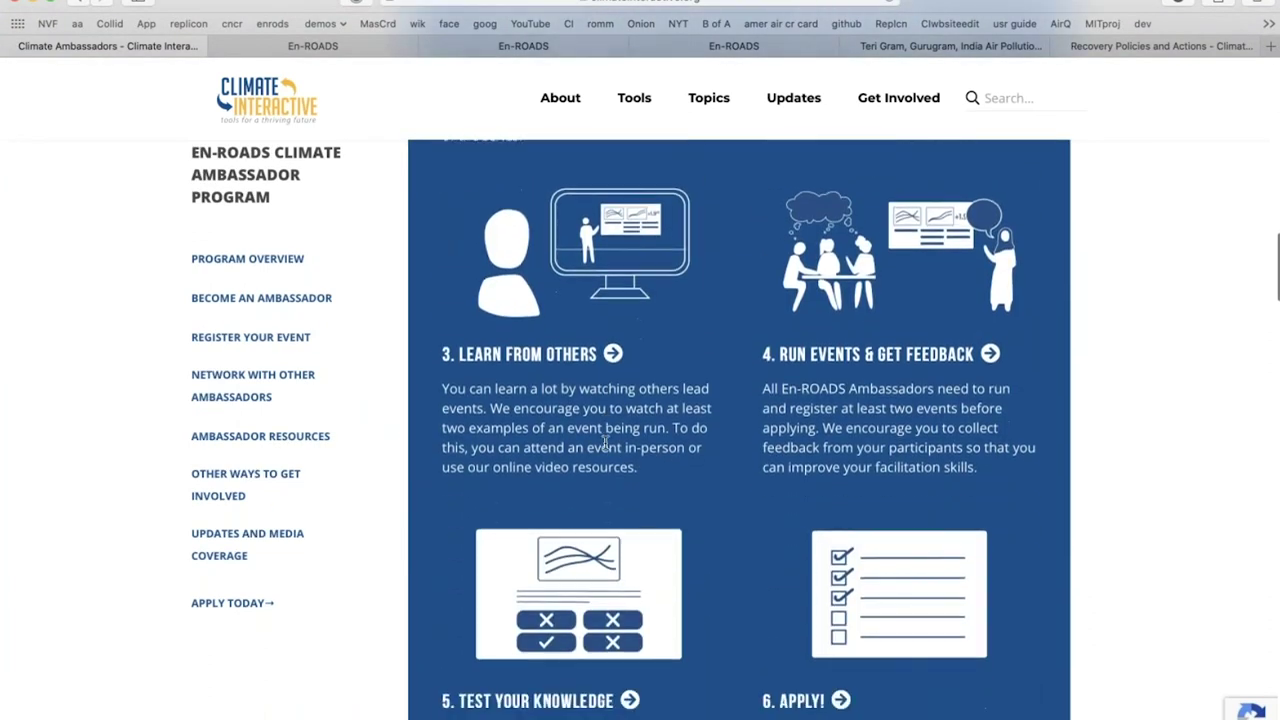
pyautogui.scroll(-2, 605, 443)
pyautogui.scroll(6, 560, 437)
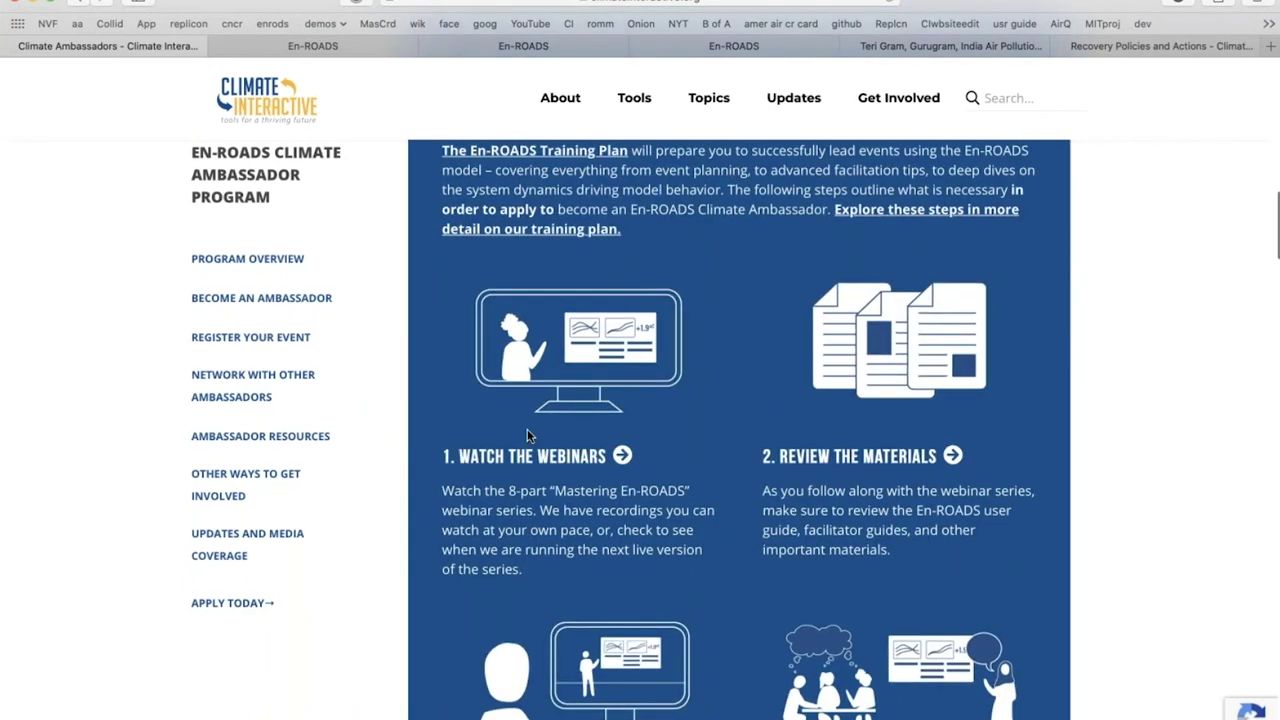
pyautogui.click(622, 455)
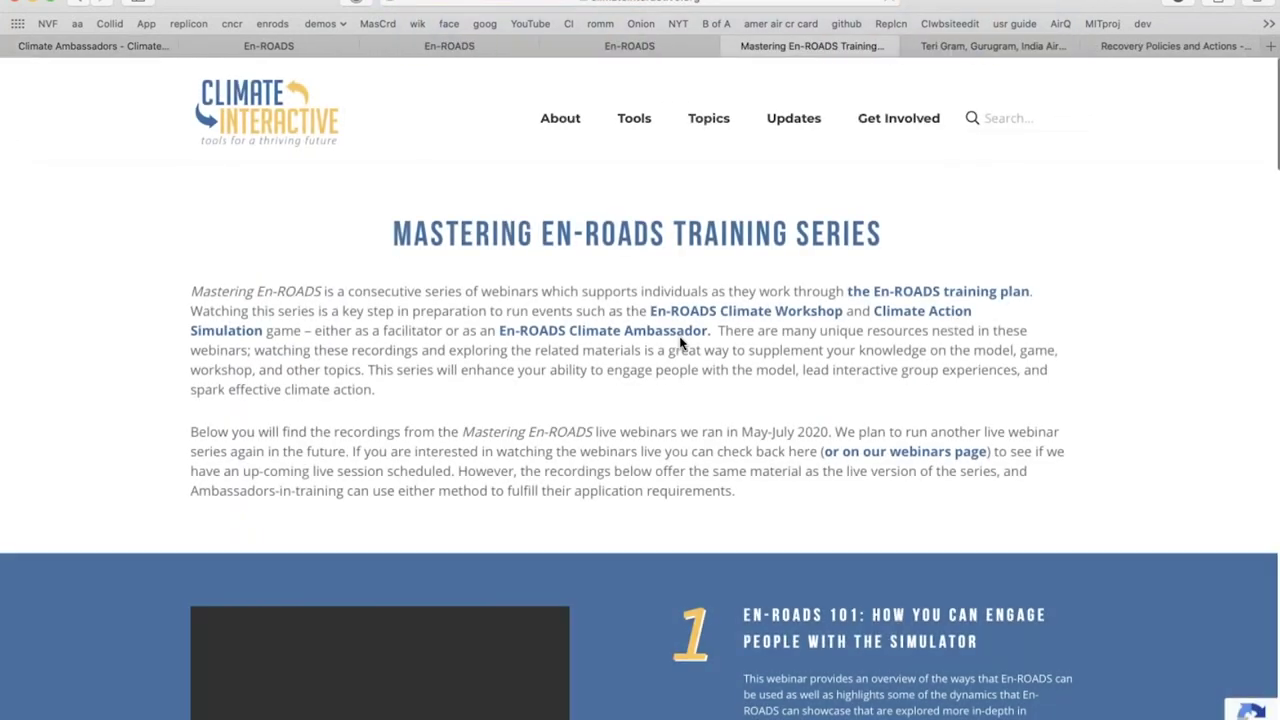
# Step: Look through the Mastering En-ROADS Training Series, examining the webinar topics and their related resources
pyautogui.scroll(-8, 680, 343)
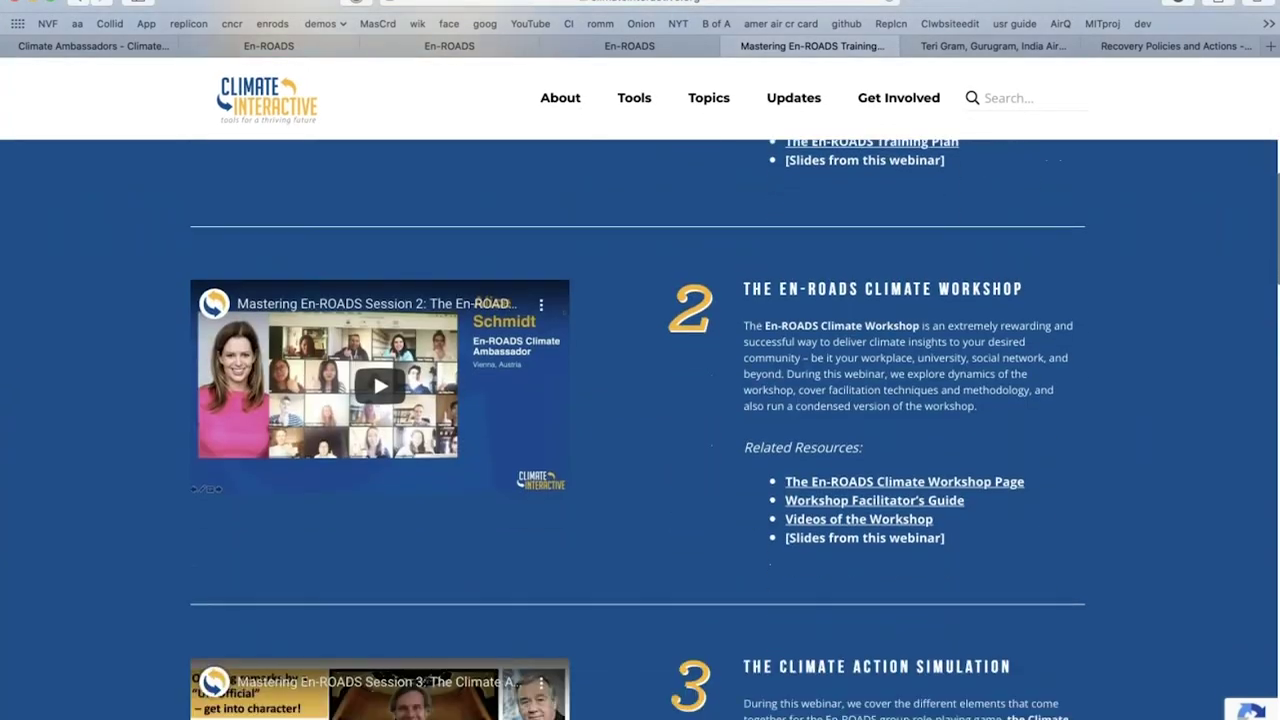
pyautogui.scroll(-5, 373, 400)
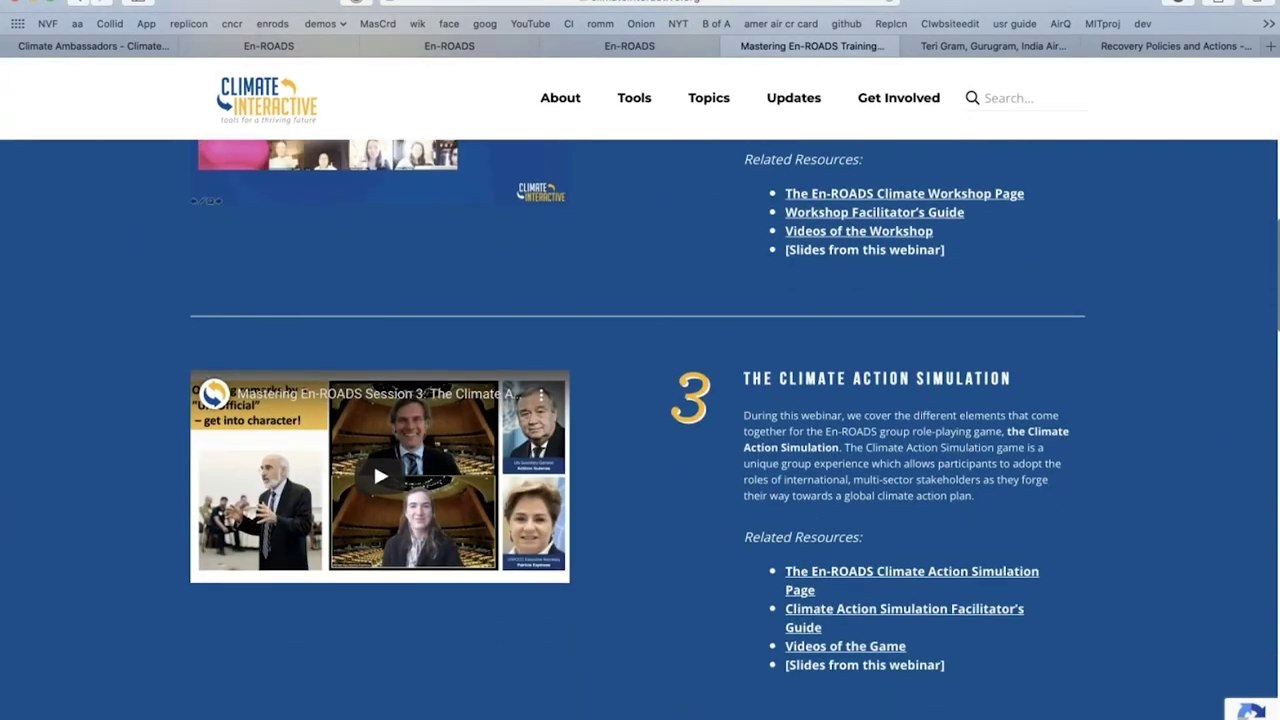
pyautogui.scroll(-5, 373, 461)
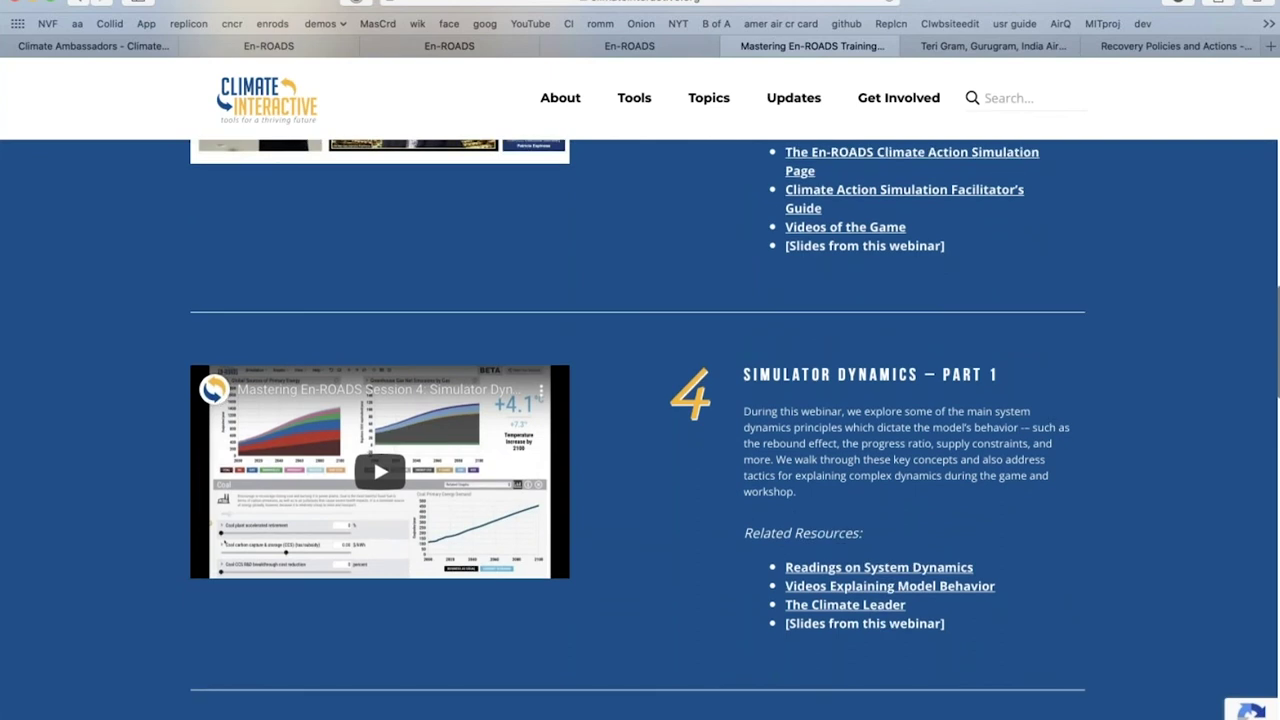
pyautogui.scroll(-5, 373, 400)
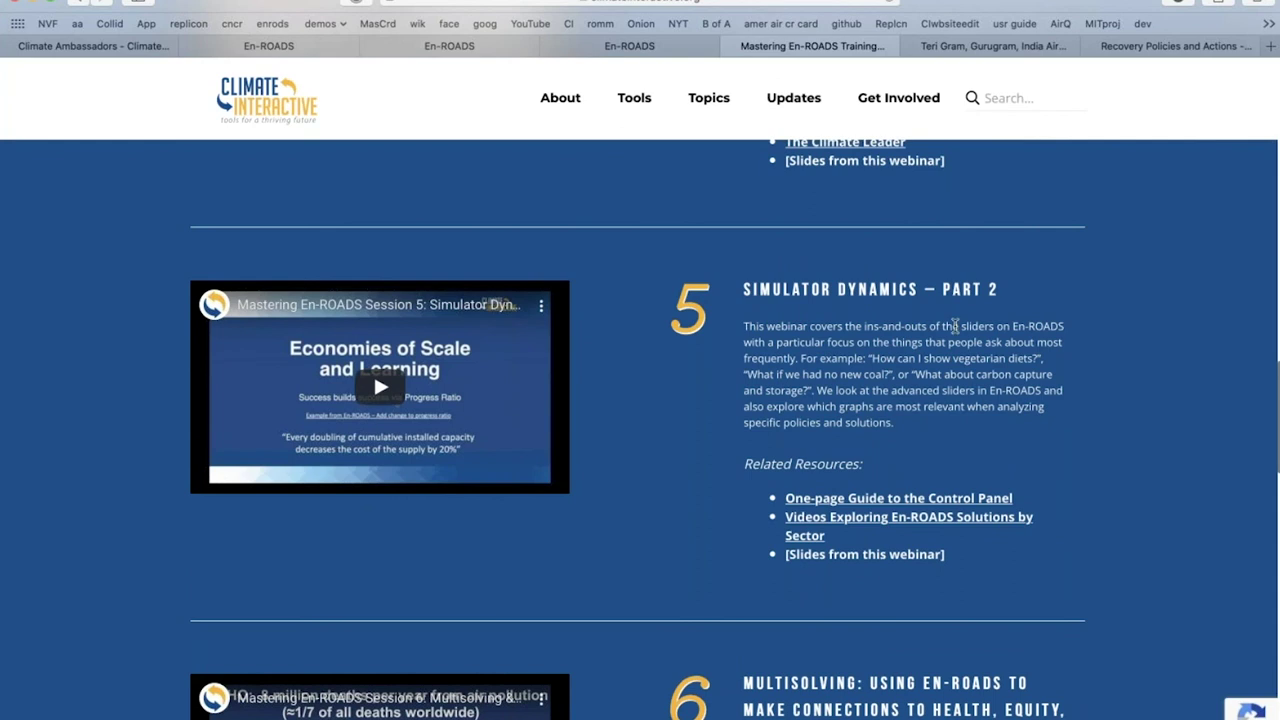
pyautogui.scroll(-10, 955, 326)
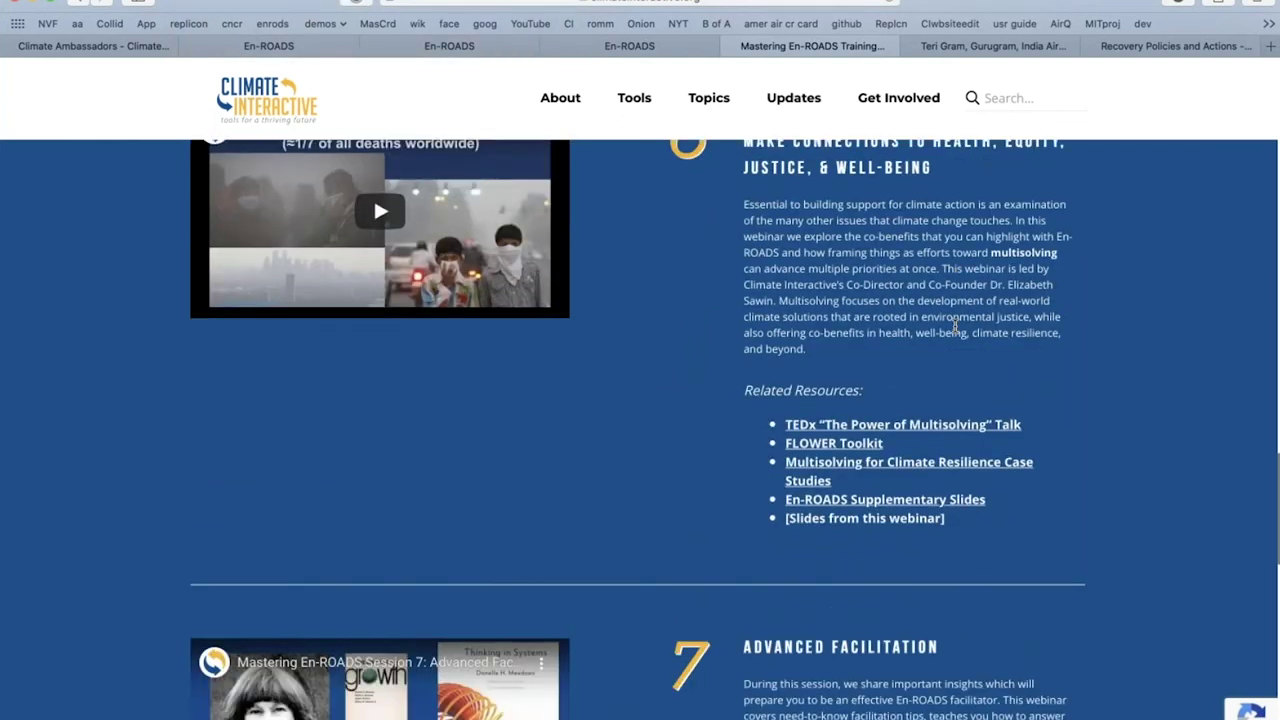
pyautogui.scroll(5, 955, 326)
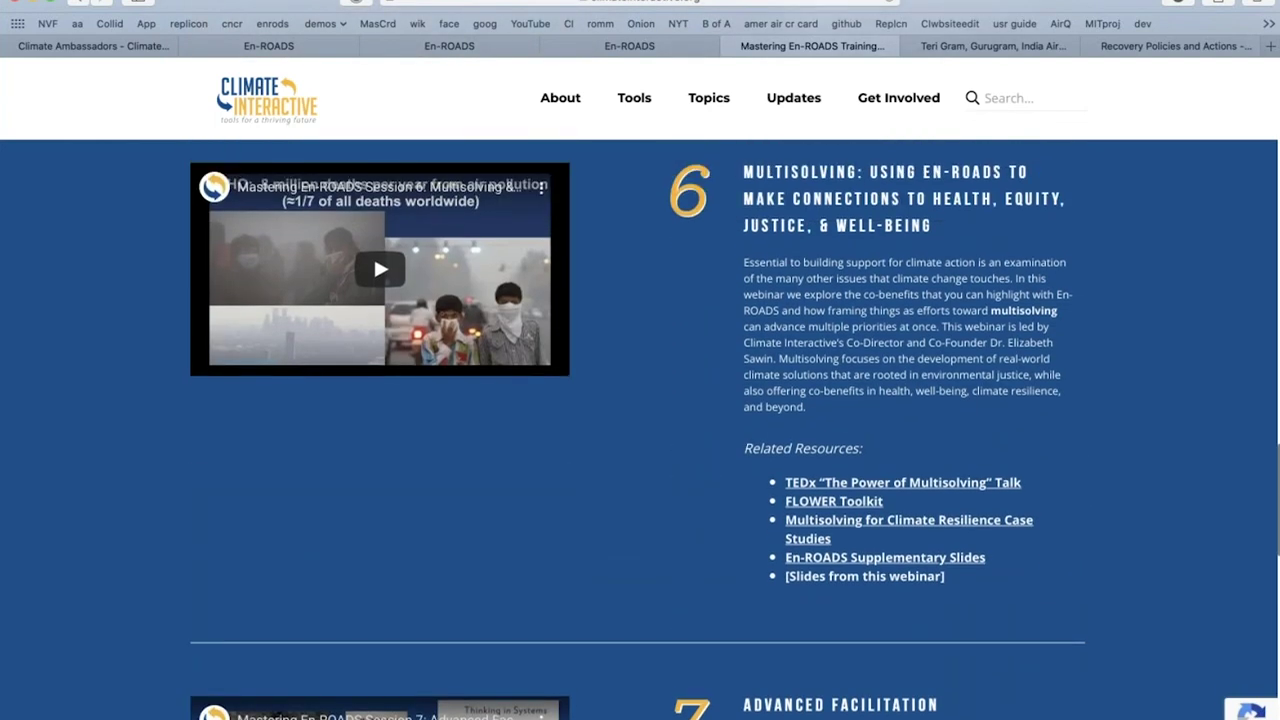
pyautogui.scroll(1, 840, 357)
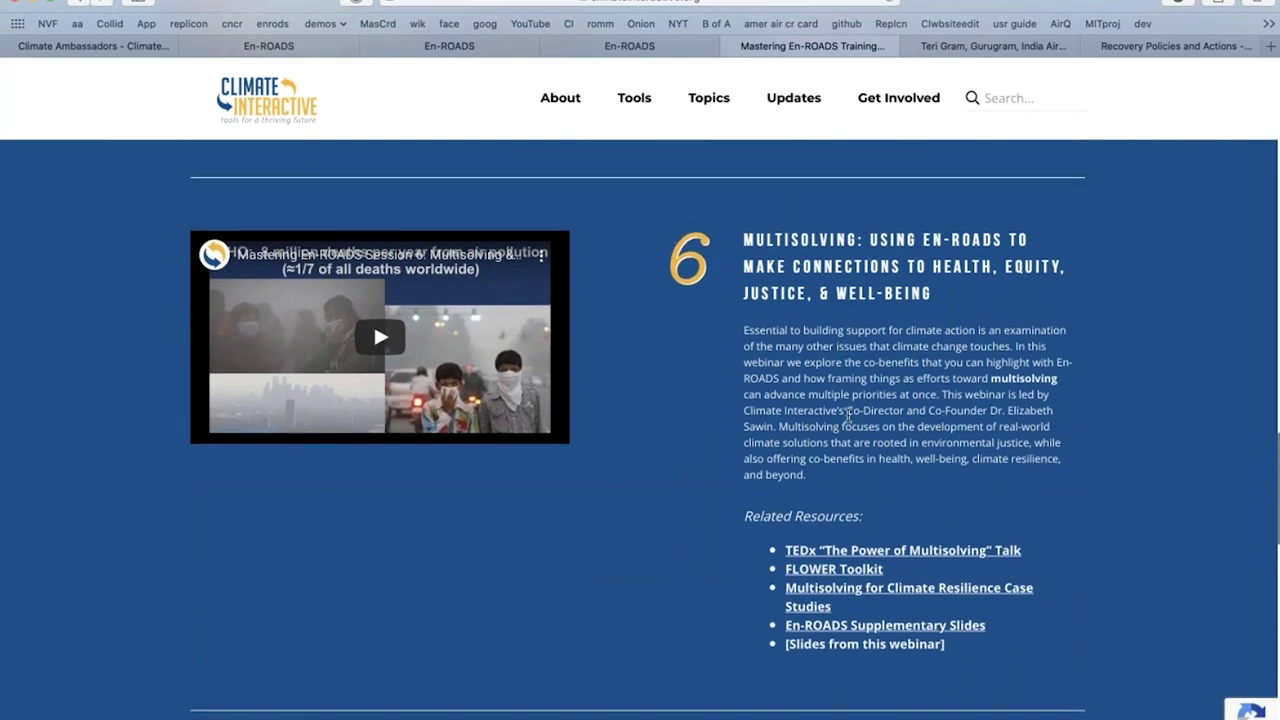
pyautogui.scroll(-5, 849, 415)
pyautogui.scroll(-10, 640, 430)
pyautogui.scroll(20, 640, 430)
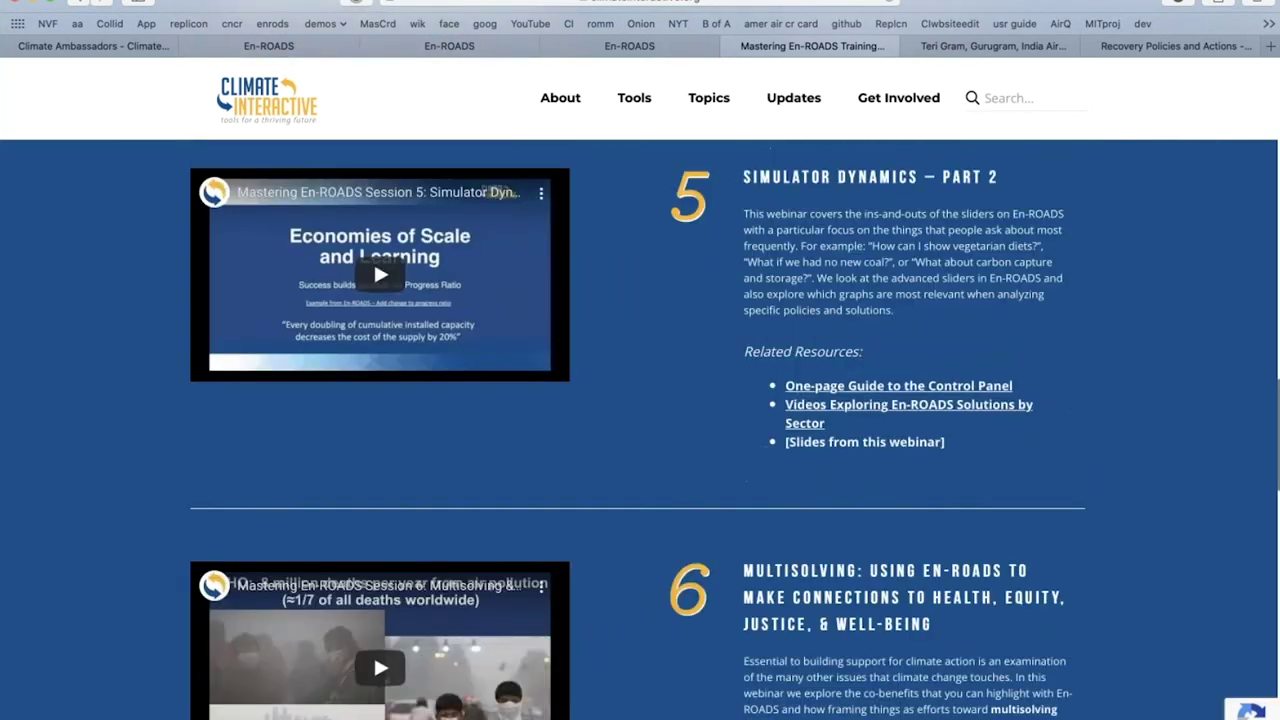
# Step: Open the Multisolving topic page and, from its Collaboration Resources and Tools section, open the FLOWER tool page
pyautogui.scroll(8, 640, 430)
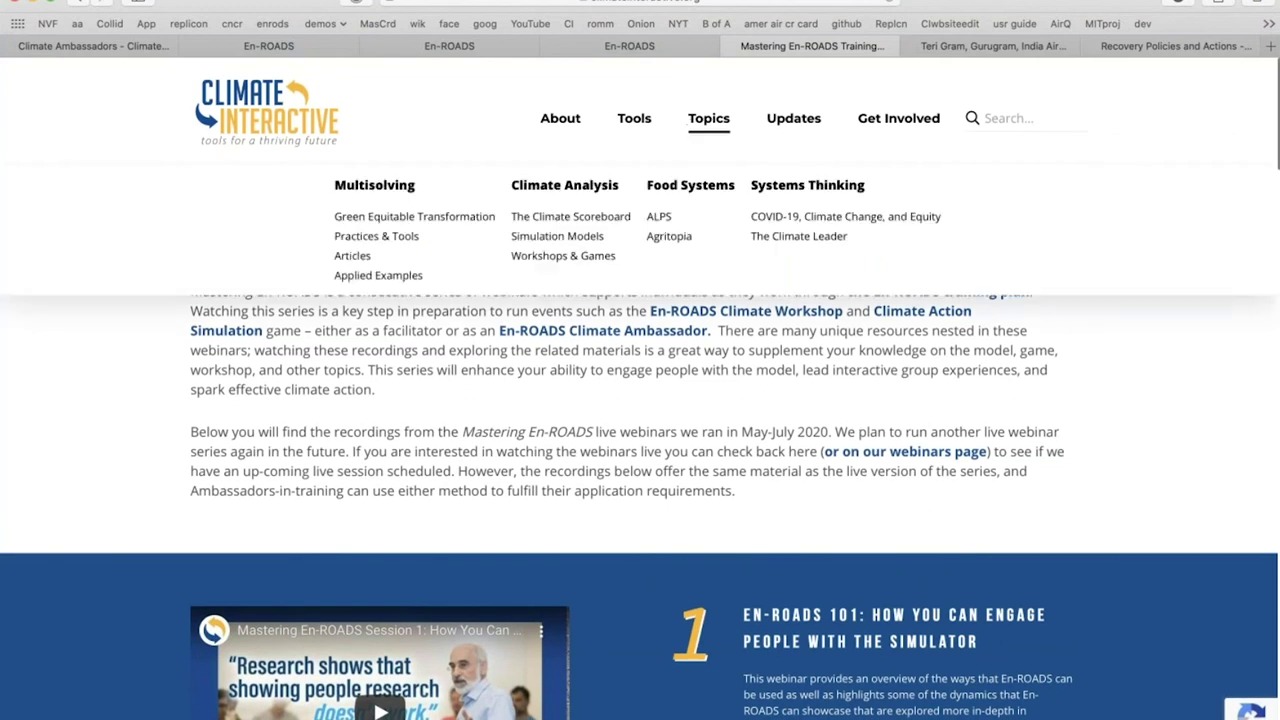
pyautogui.moveTo(691, 133)
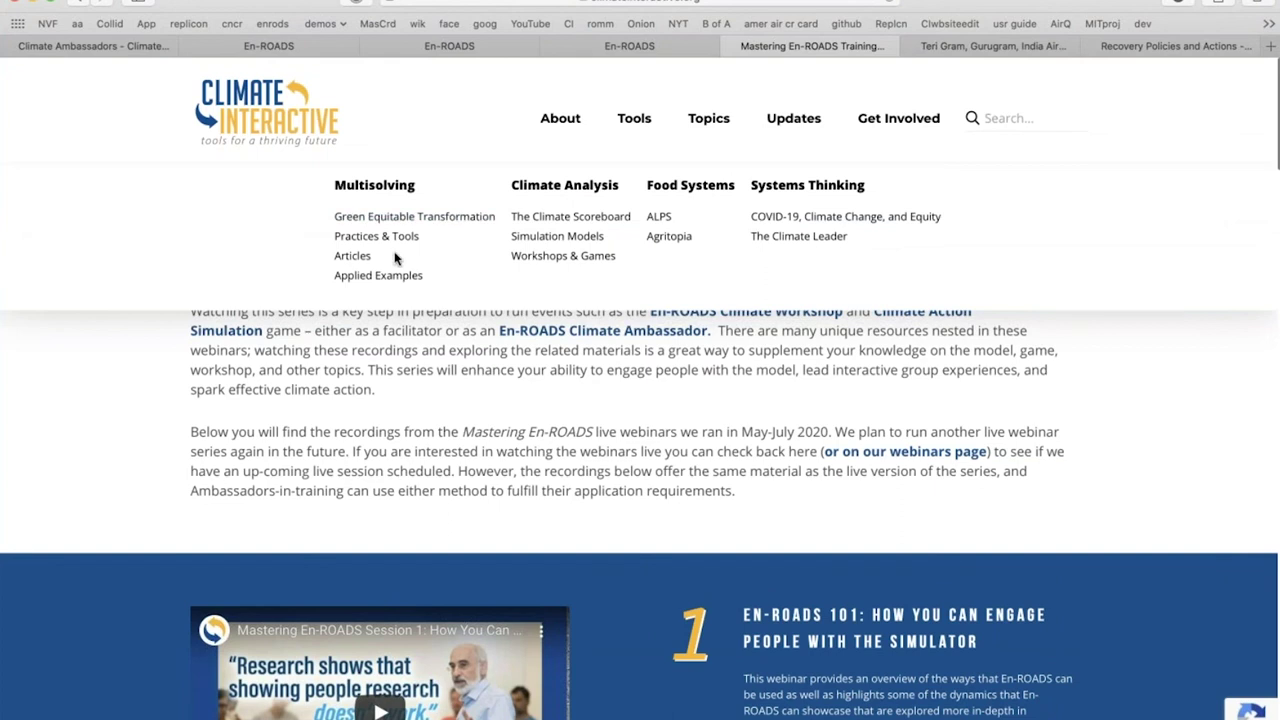
pyautogui.click(396, 186)
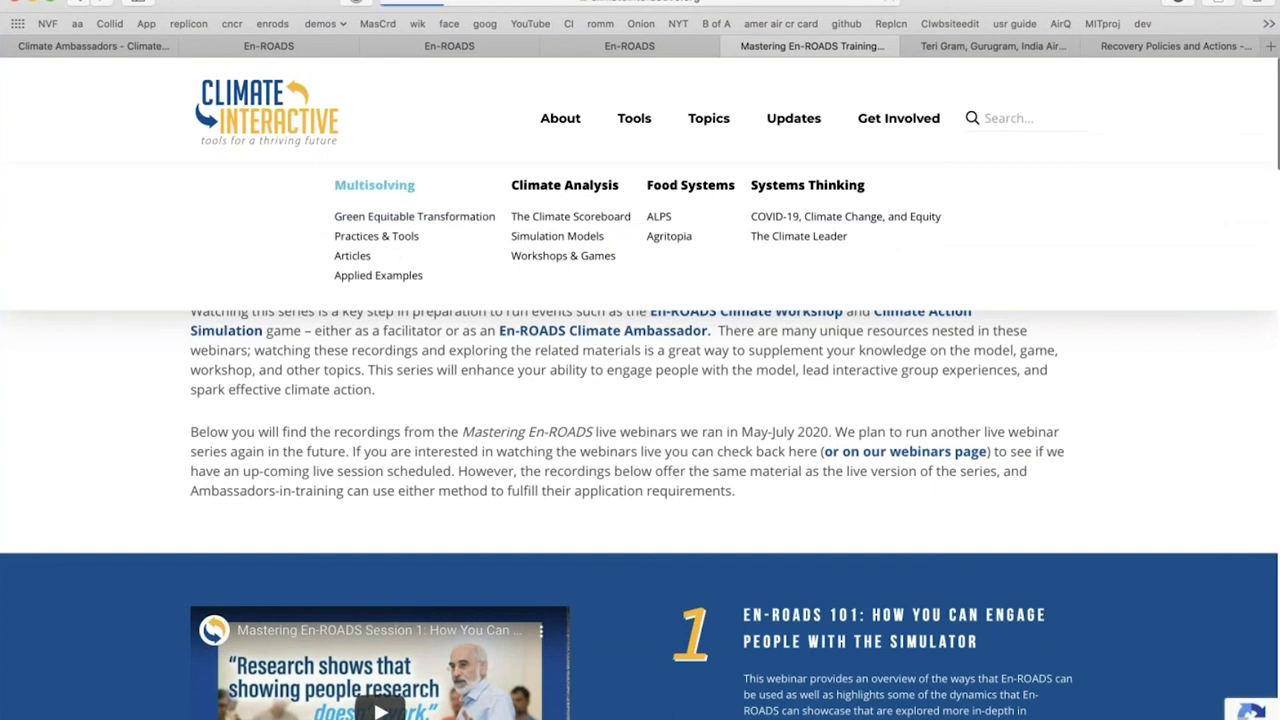
pyautogui.scroll(-5, 894, 369)
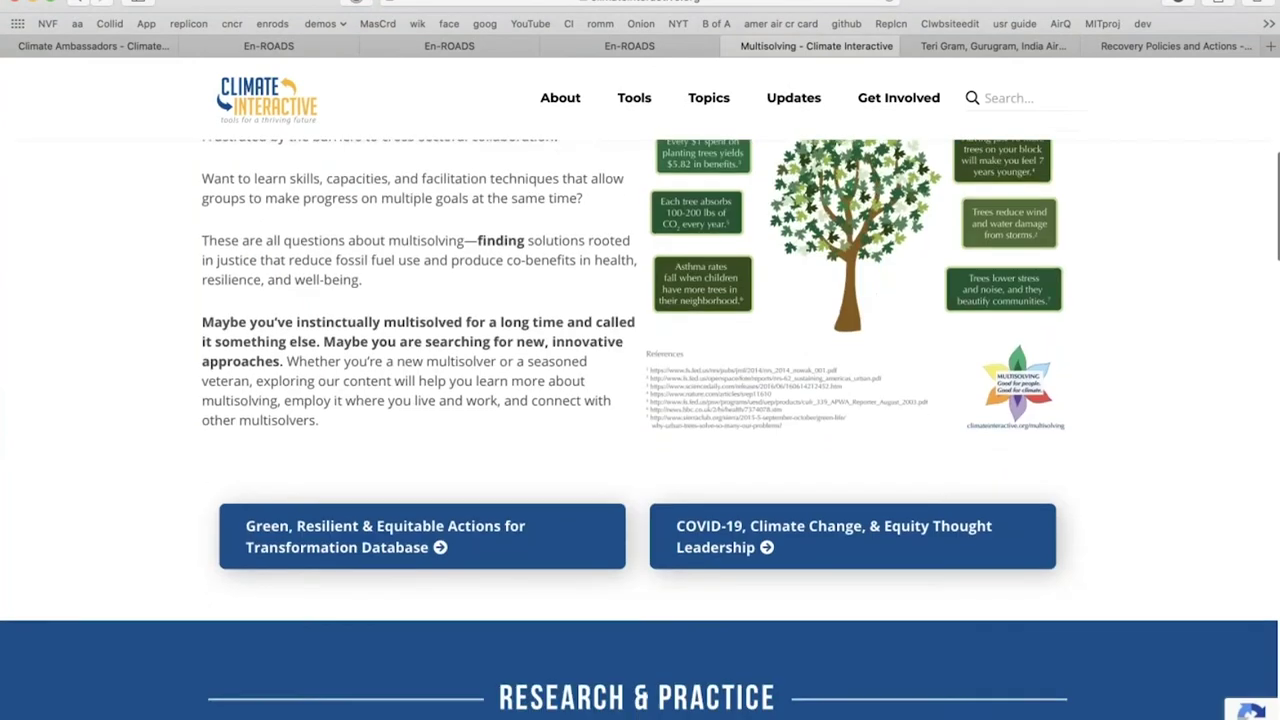
pyautogui.scroll(-6, 640, 430)
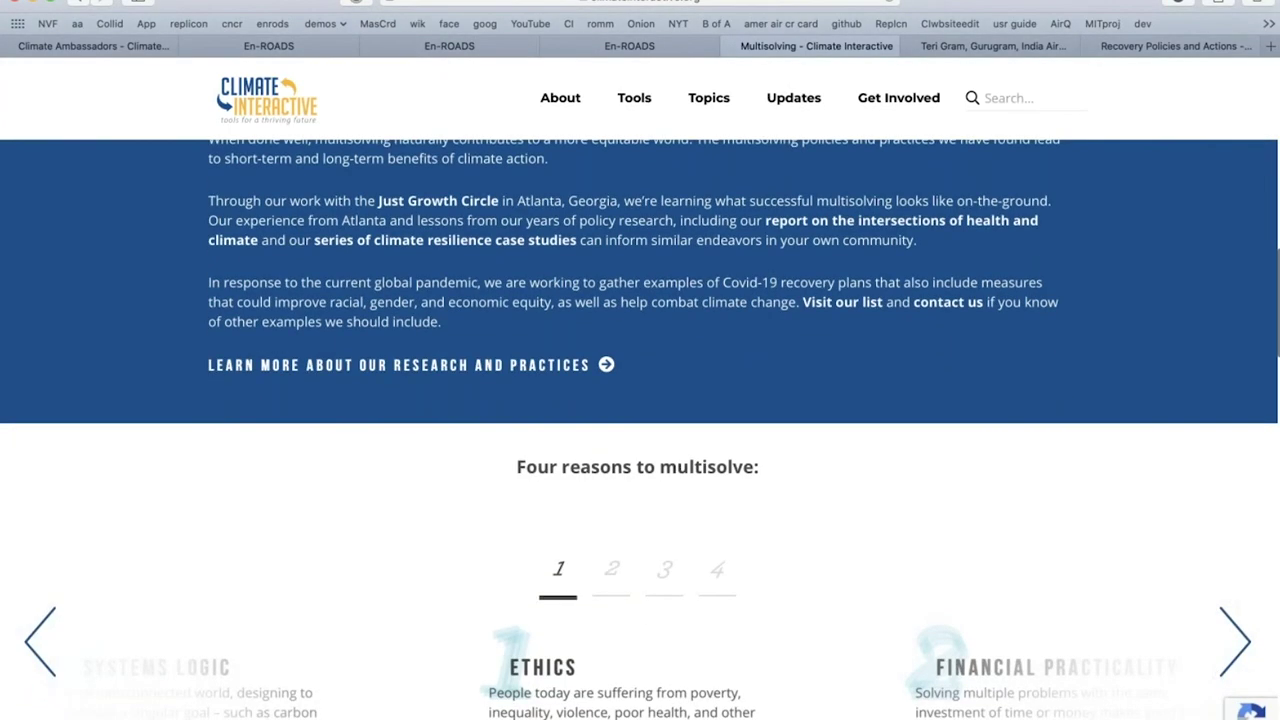
pyautogui.scroll(-8, 640, 400)
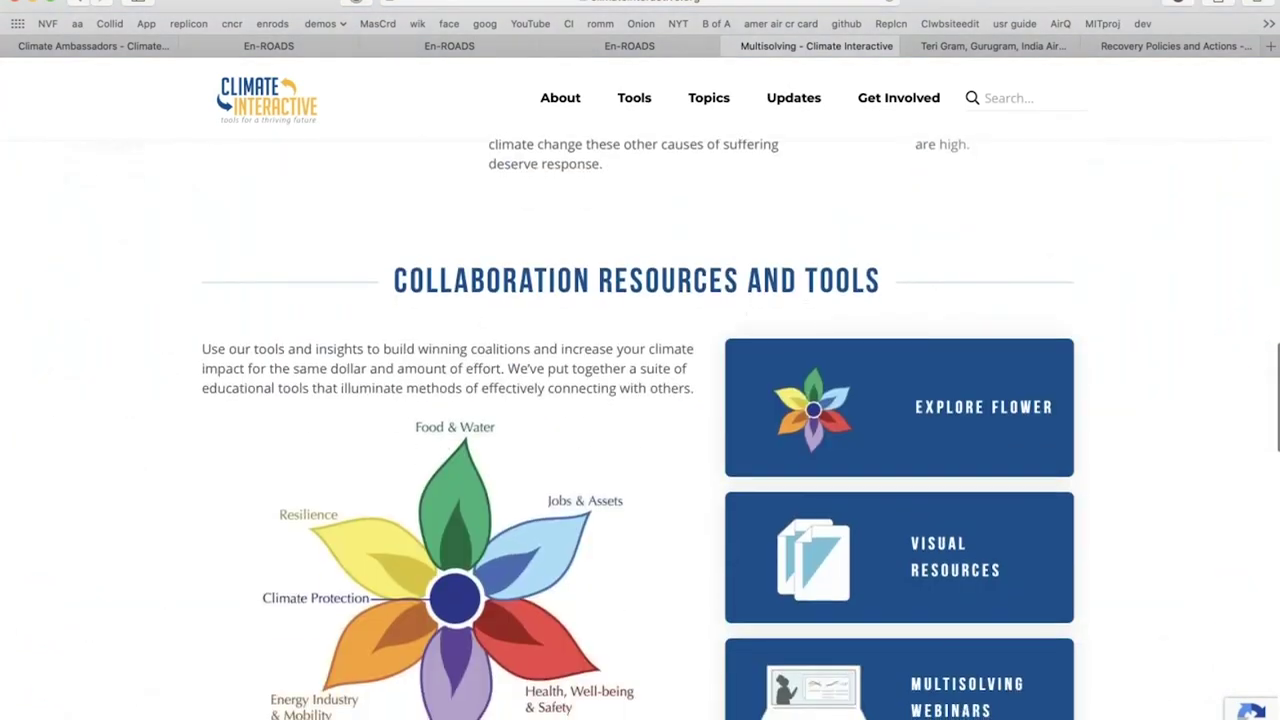
pyautogui.scroll(-1, 898, 200)
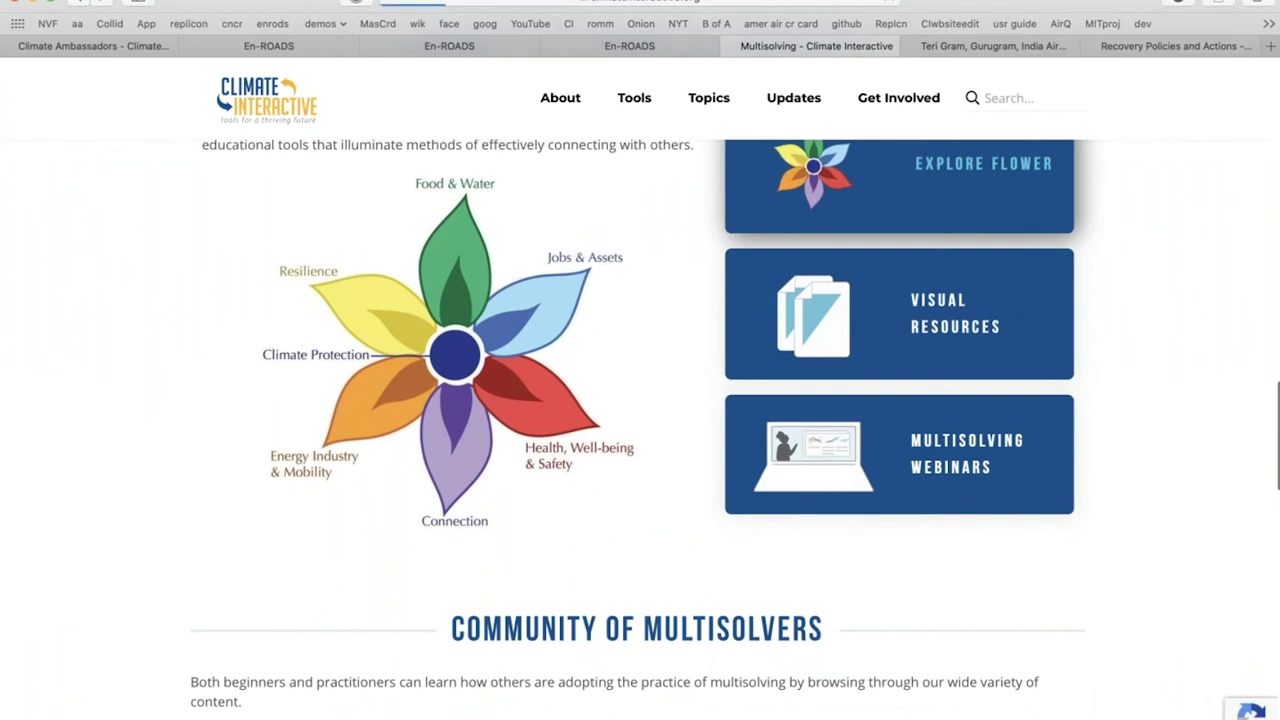
pyautogui.click(898, 185)
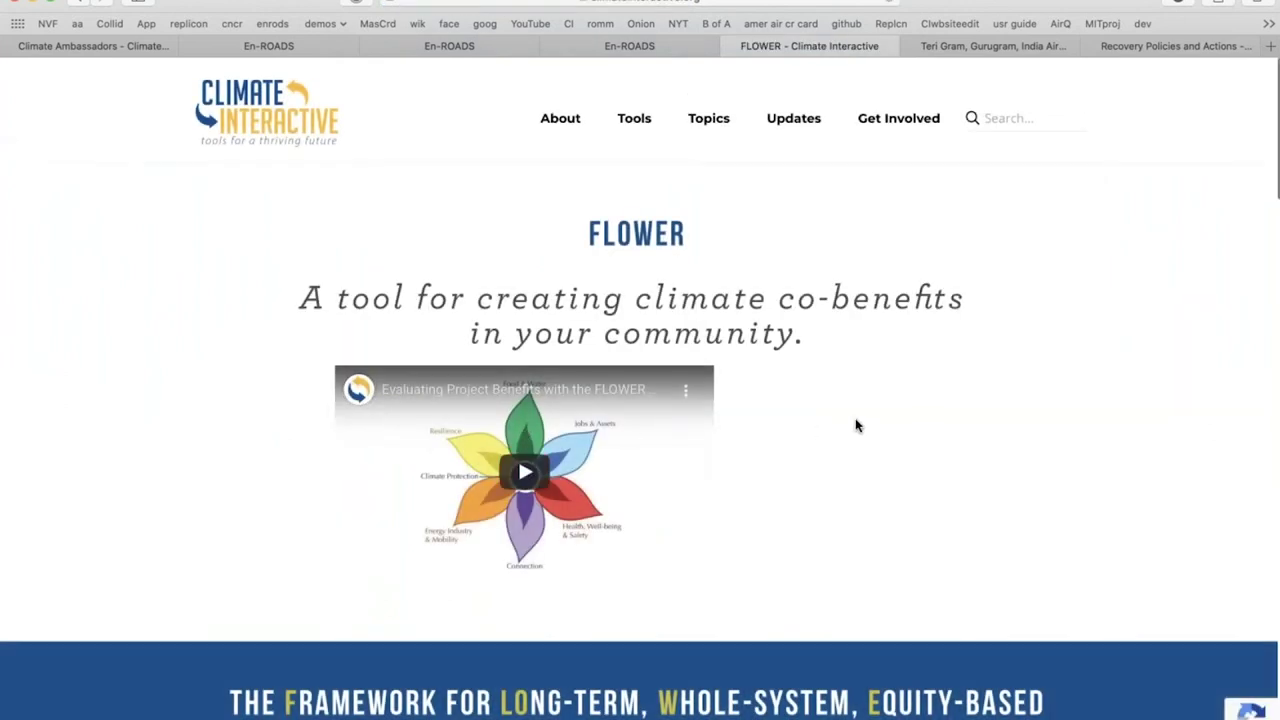
# Step: Skim the FLOWER page and open the page for The En-ROADS Climate Workshop
pyautogui.scroll(-5, 854, 432)
pyautogui.scroll(1, 854, 417)
pyautogui.scroll(-4, 640, 430)
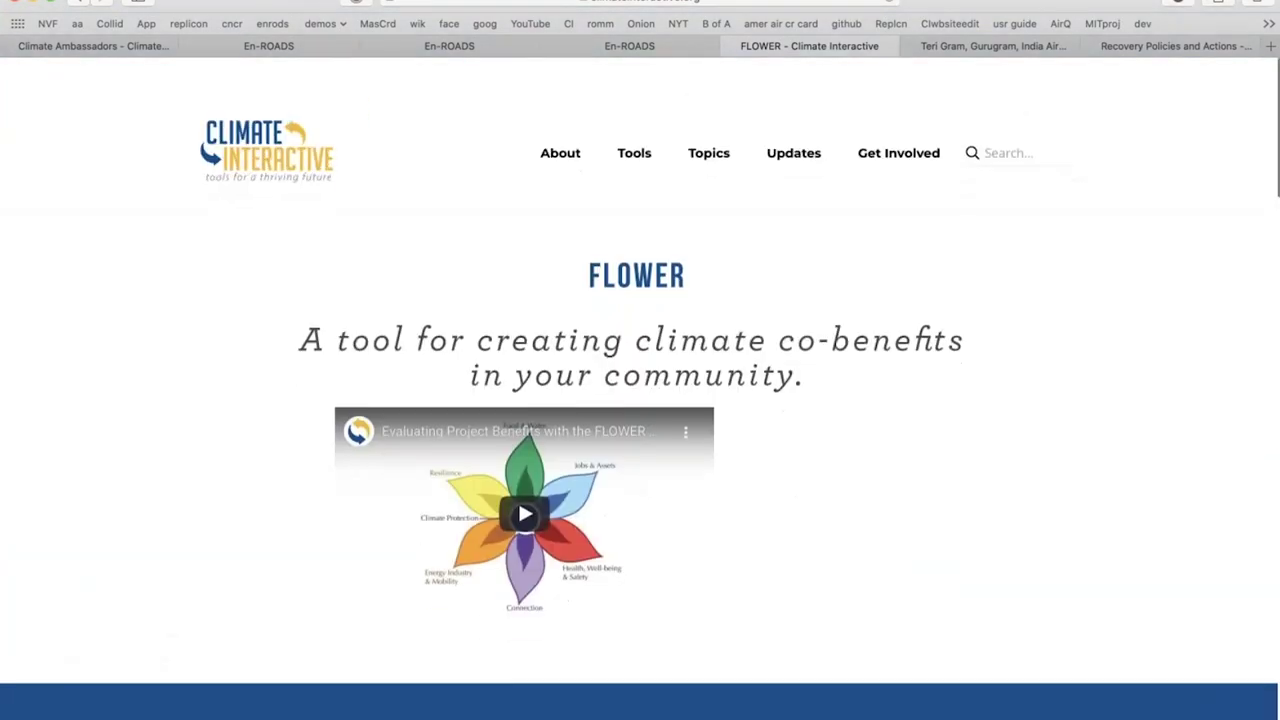
pyautogui.scroll(-1, 563, 94)
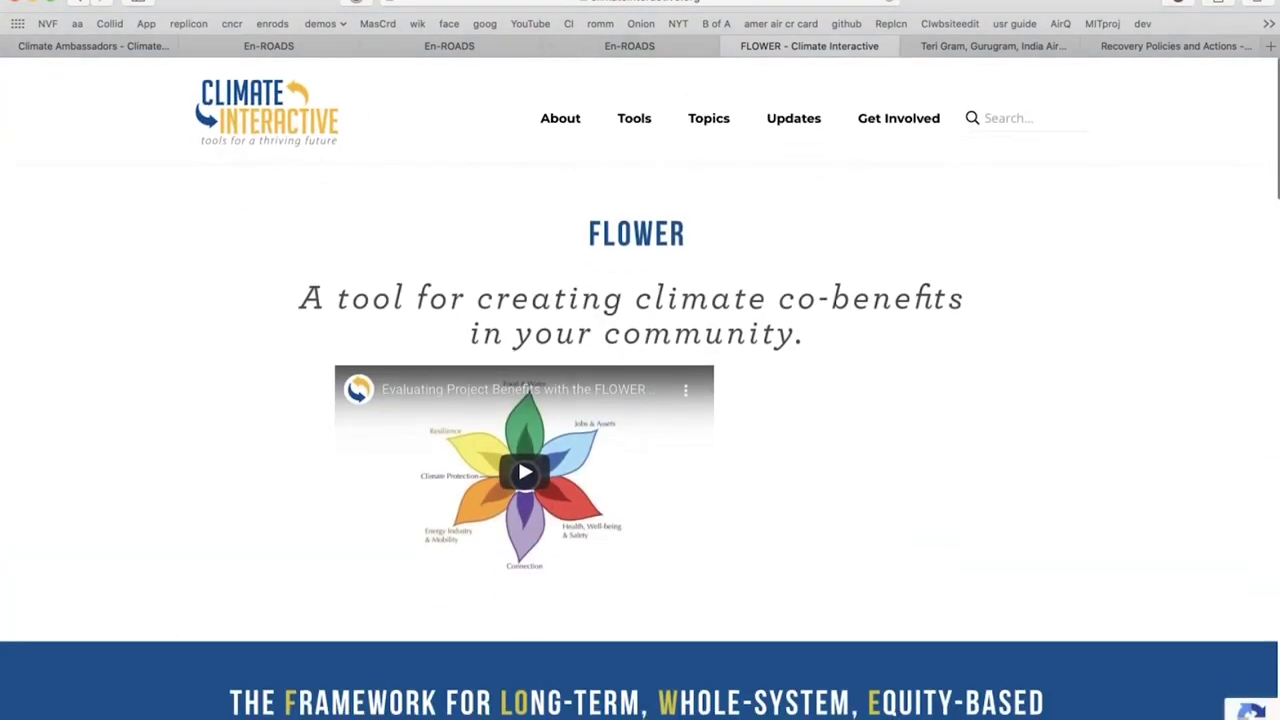
pyautogui.moveTo(633, 113)
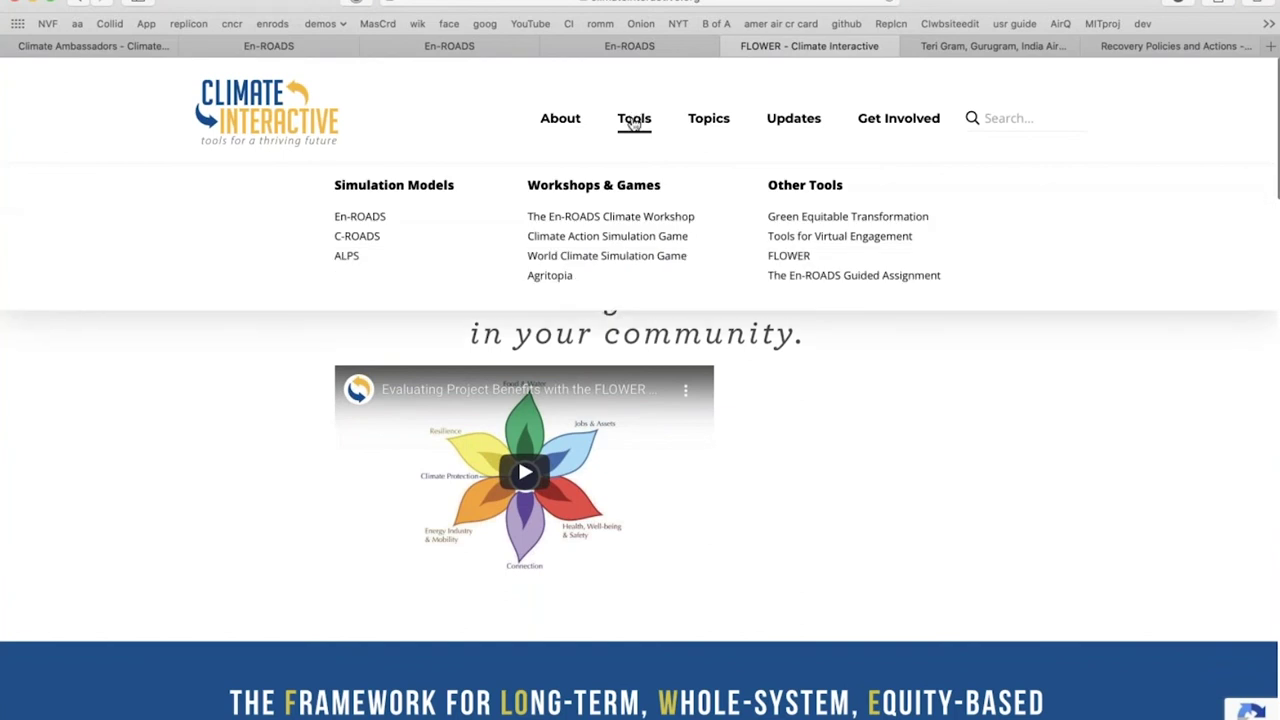
pyautogui.click(610, 216)
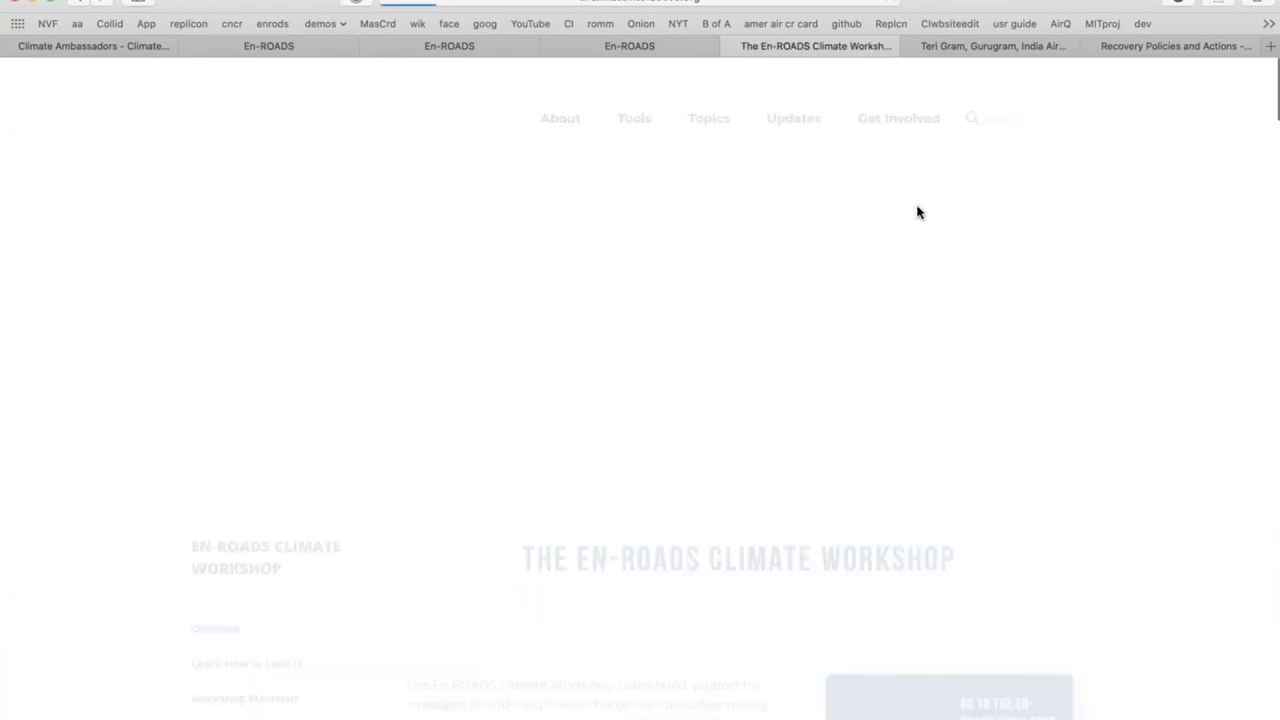